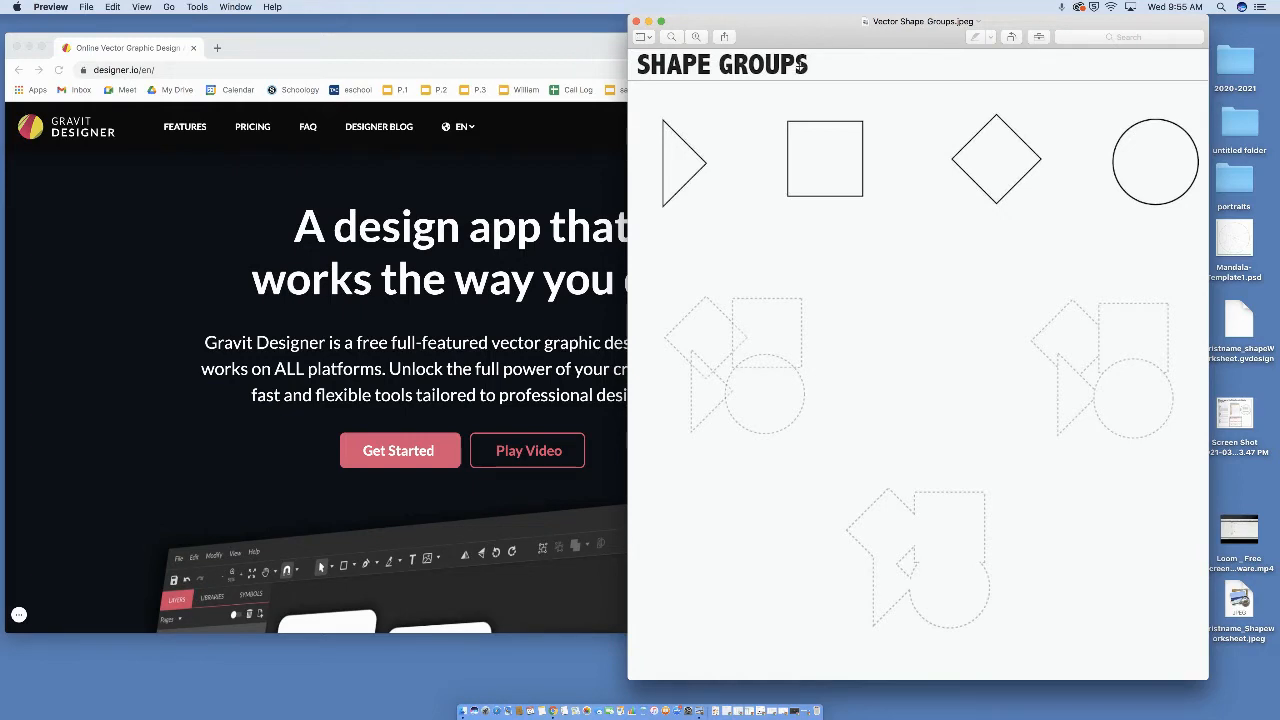
- Switch to Chrome in full screen and launch the Gravit Designer web app, dismissing the desktop installation offer
click(335, 290)
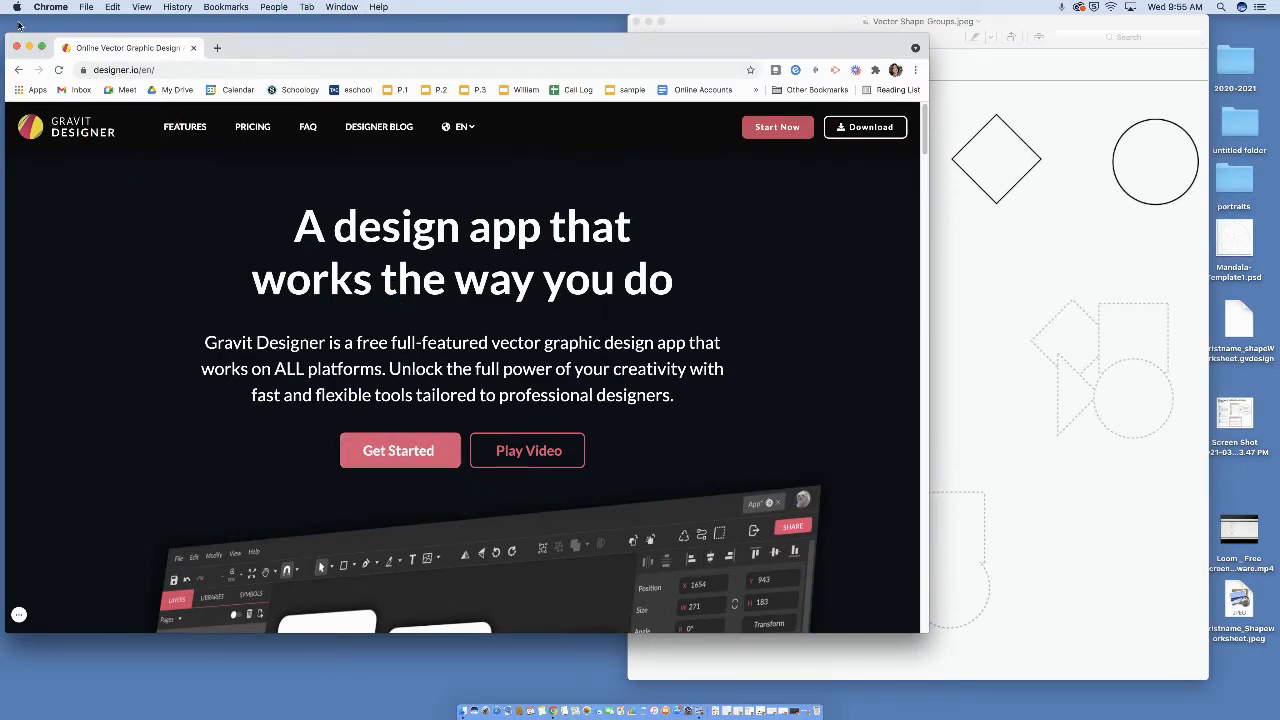
click(41, 47)
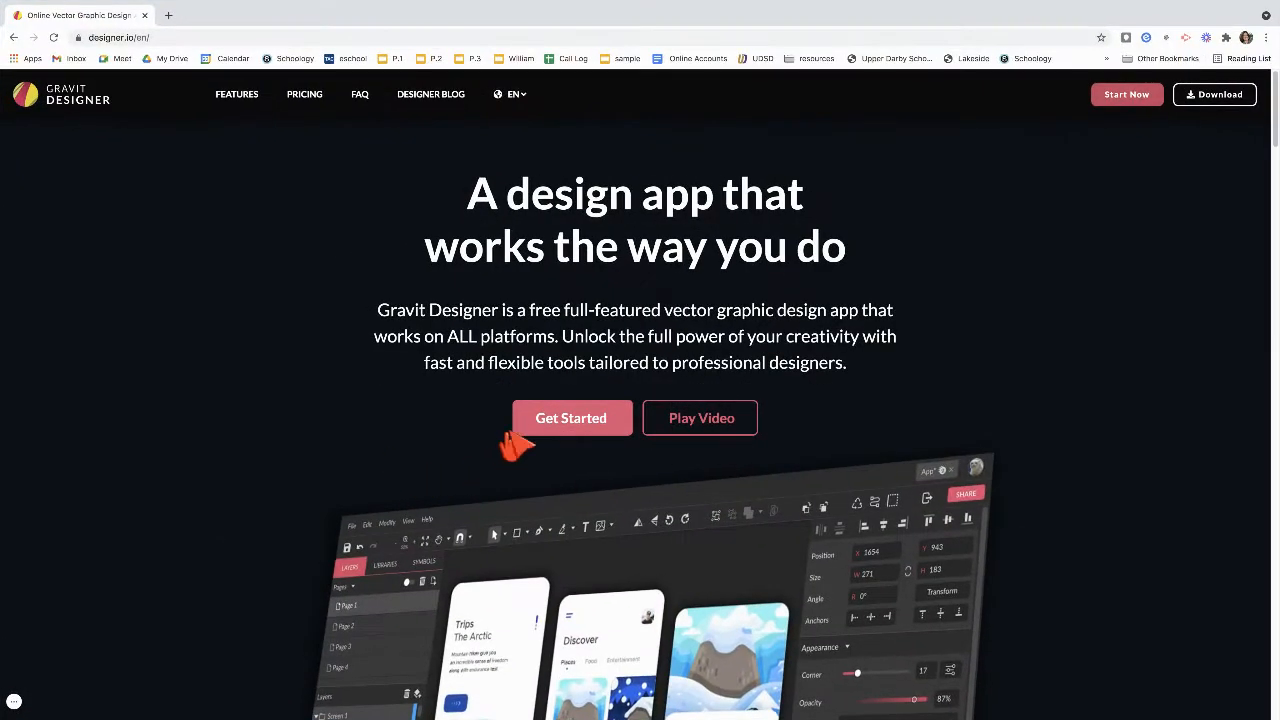
click(571, 424)
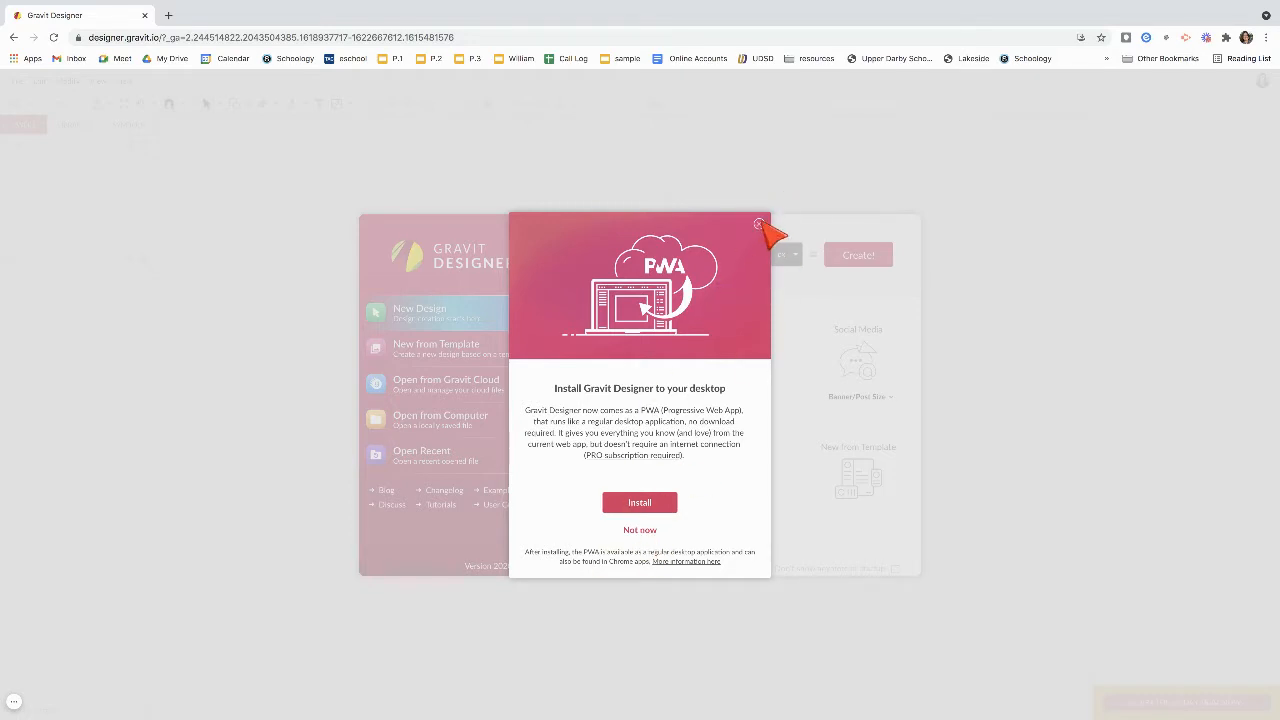
click(759, 224)
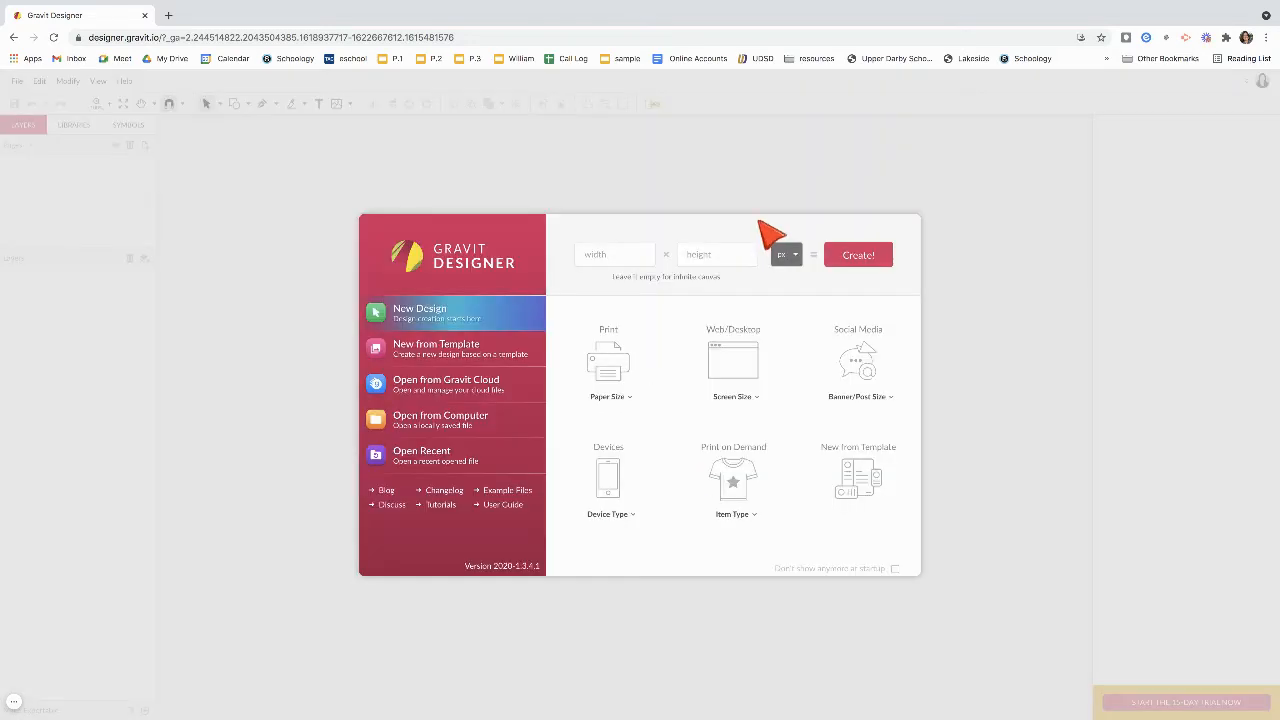
- Open the local file Vector Shape_Groups.jpeg from the Desktop as a design
click(465, 424)
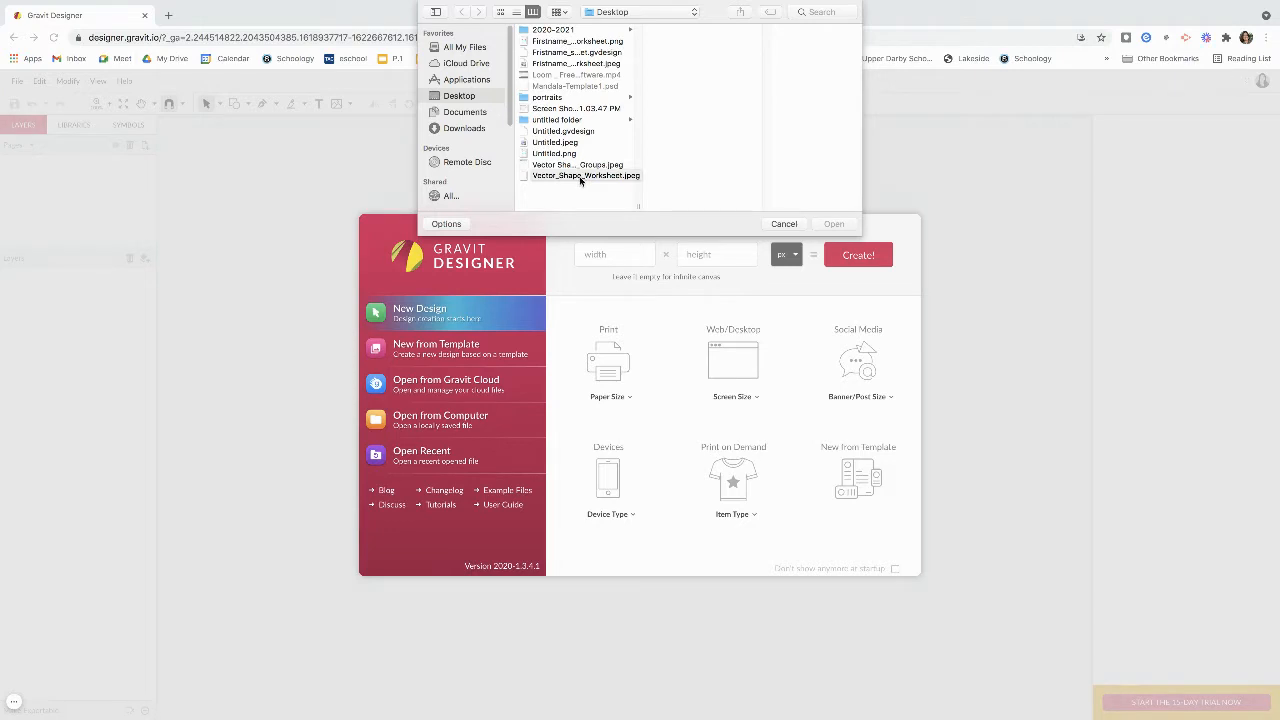
click(580, 165)
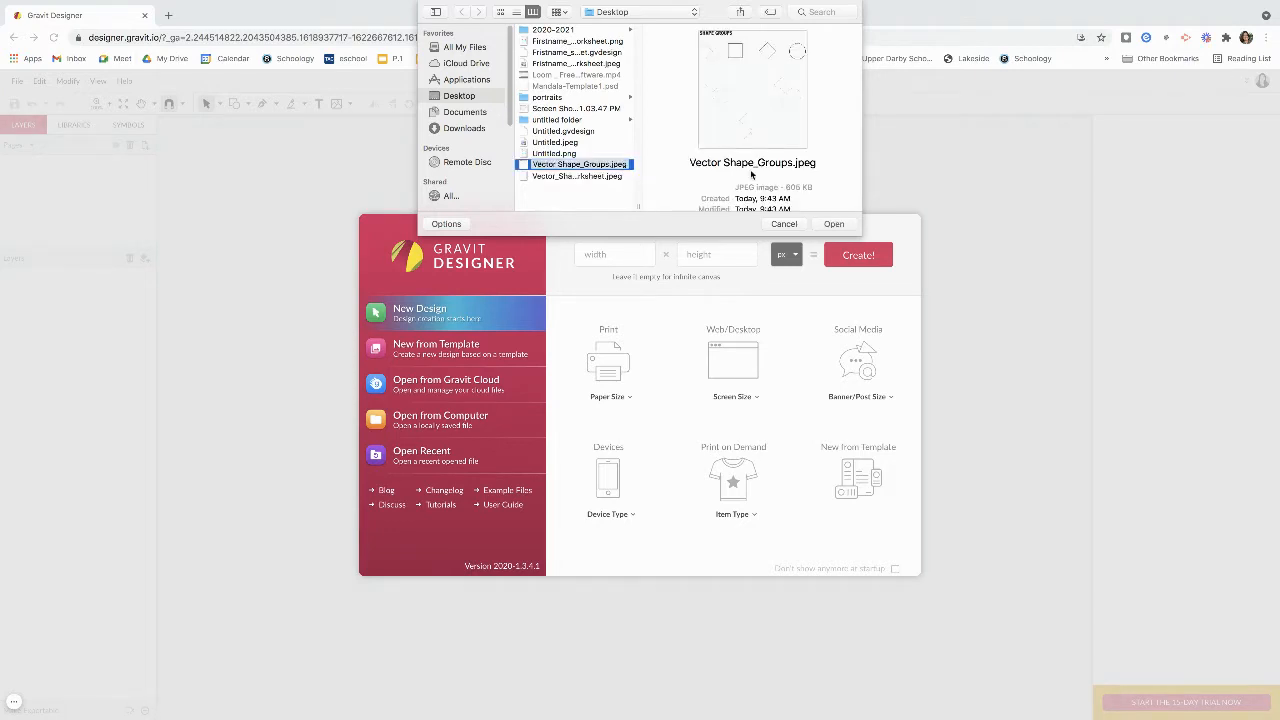
click(834, 224)
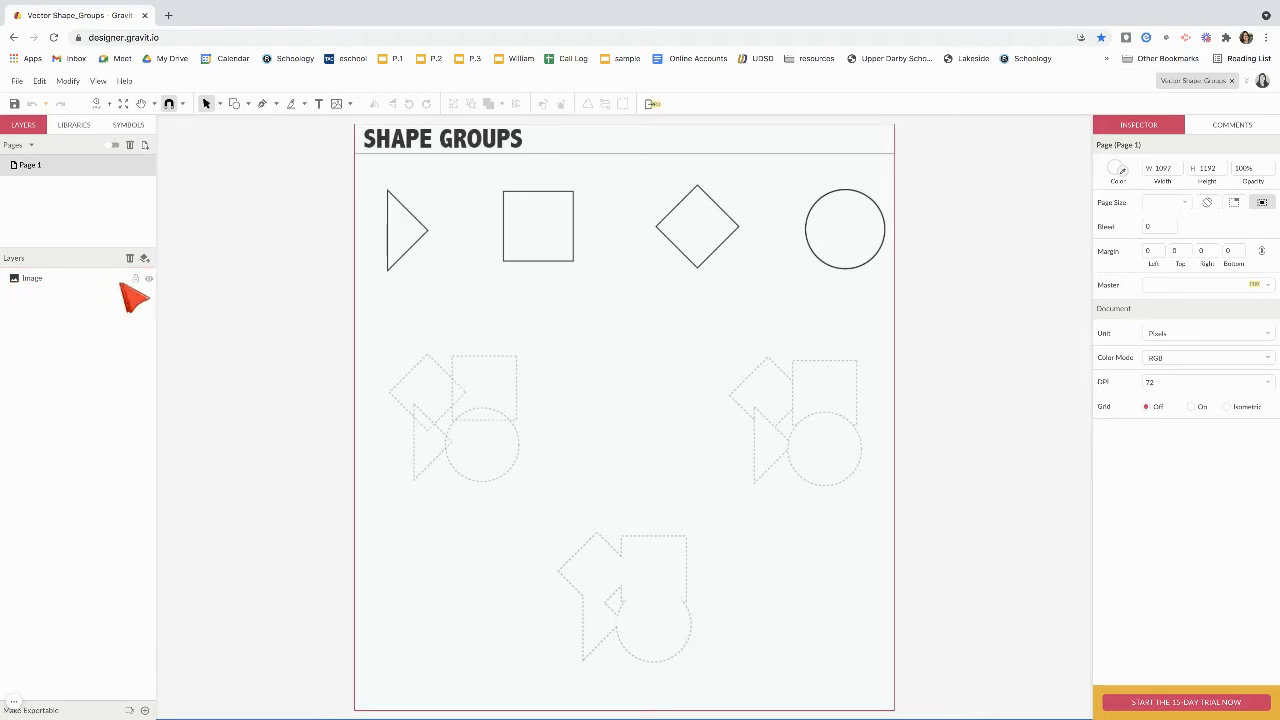
- Hide and show the worksheet's Image layer once, and lock that layer
click(149, 279)
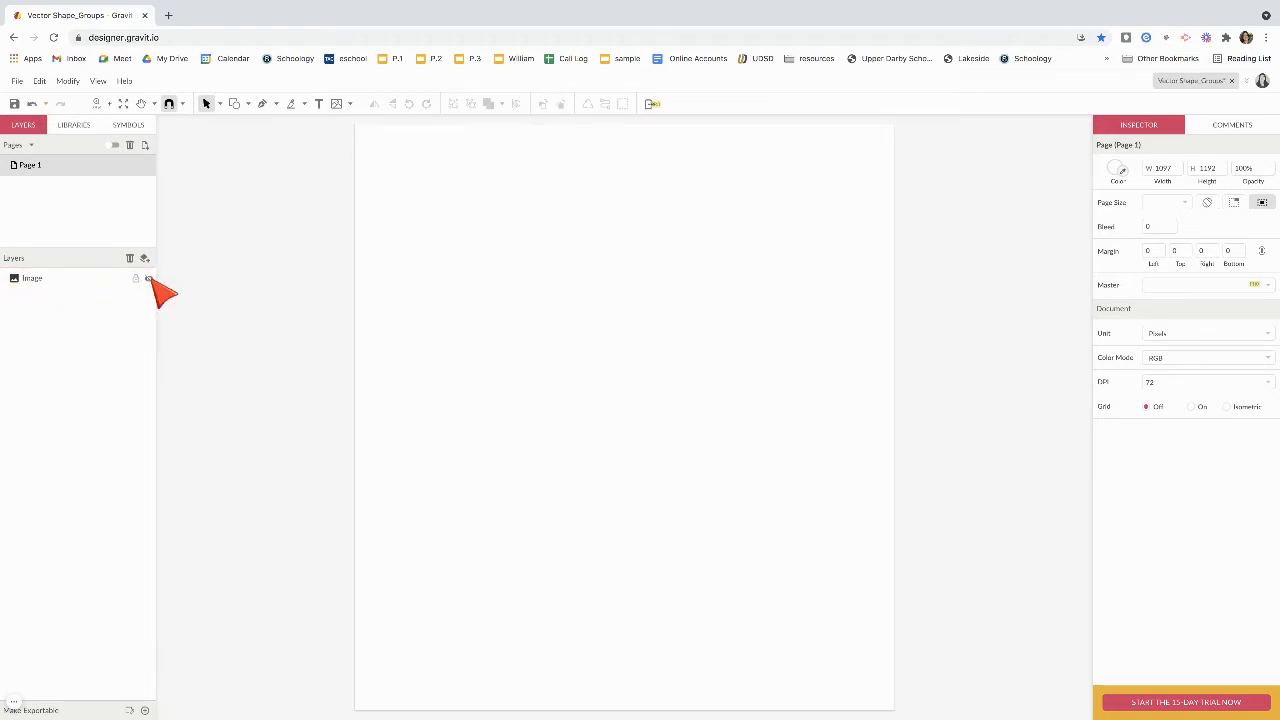
click(149, 279)
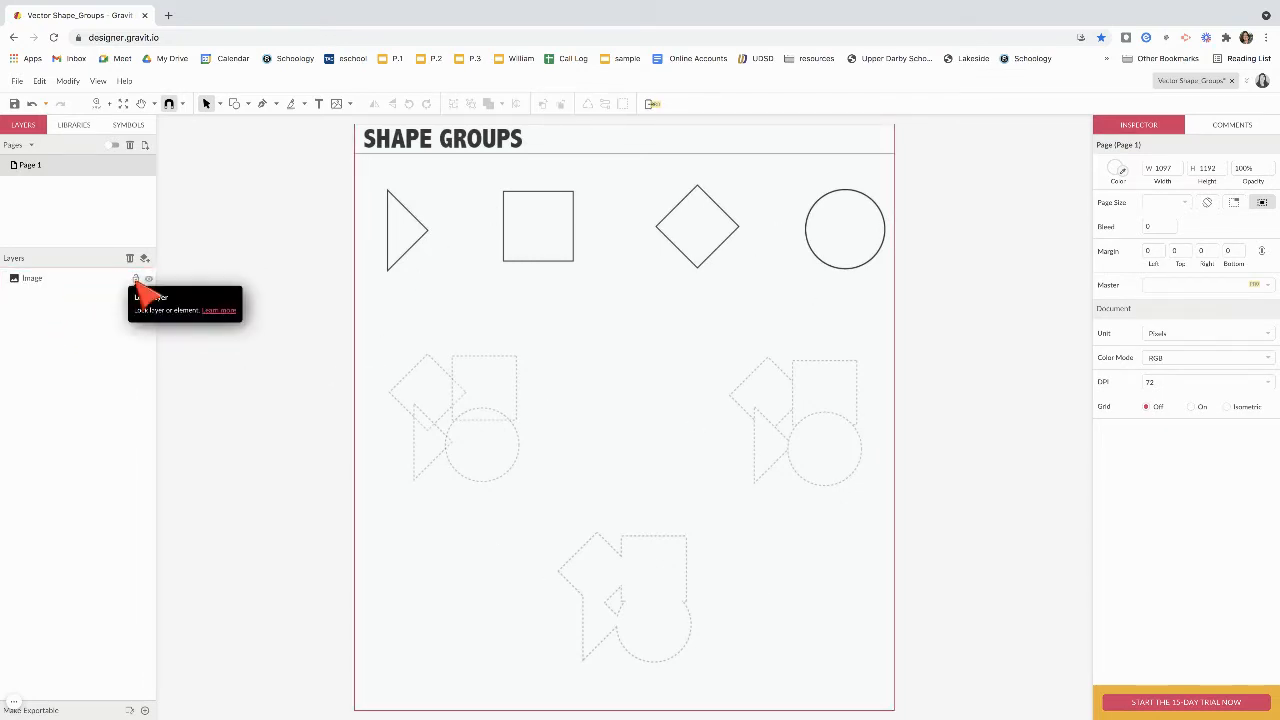
click(136, 280)
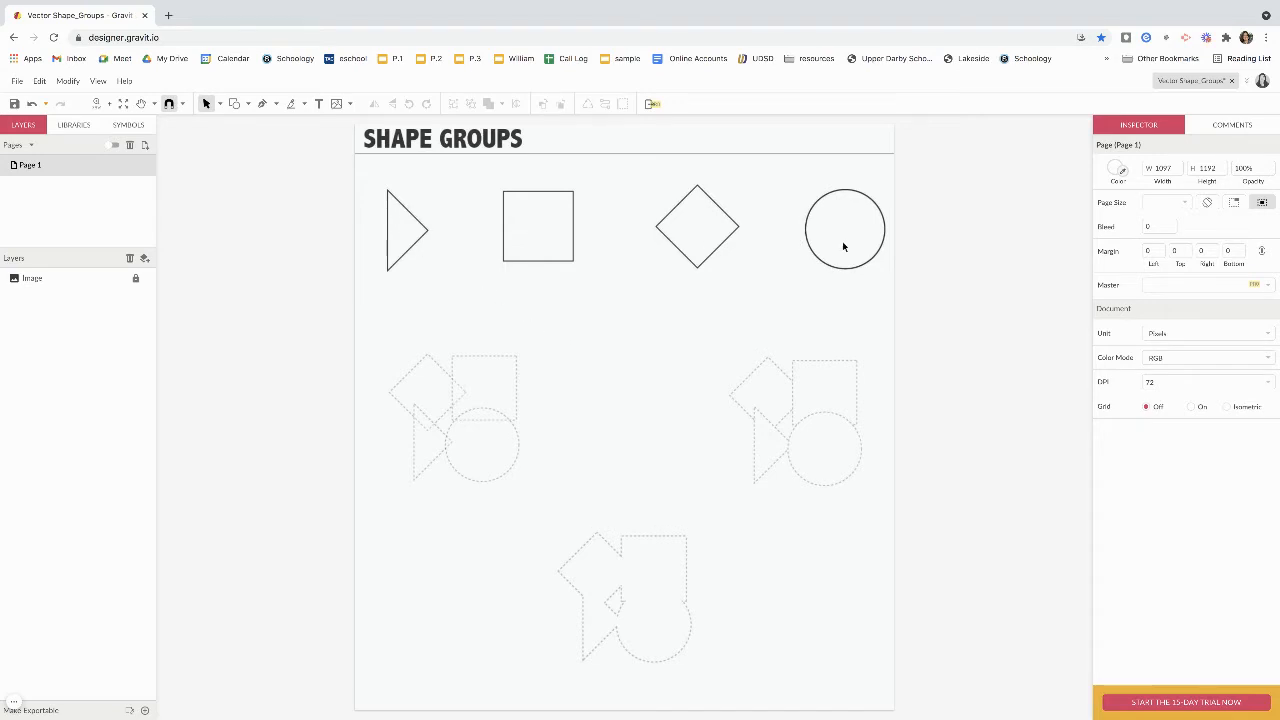
- Draw a square of about 141 × 141 px over the worksheet's square outline with the Rectangle tool
click(248, 104)
click(282, 142)
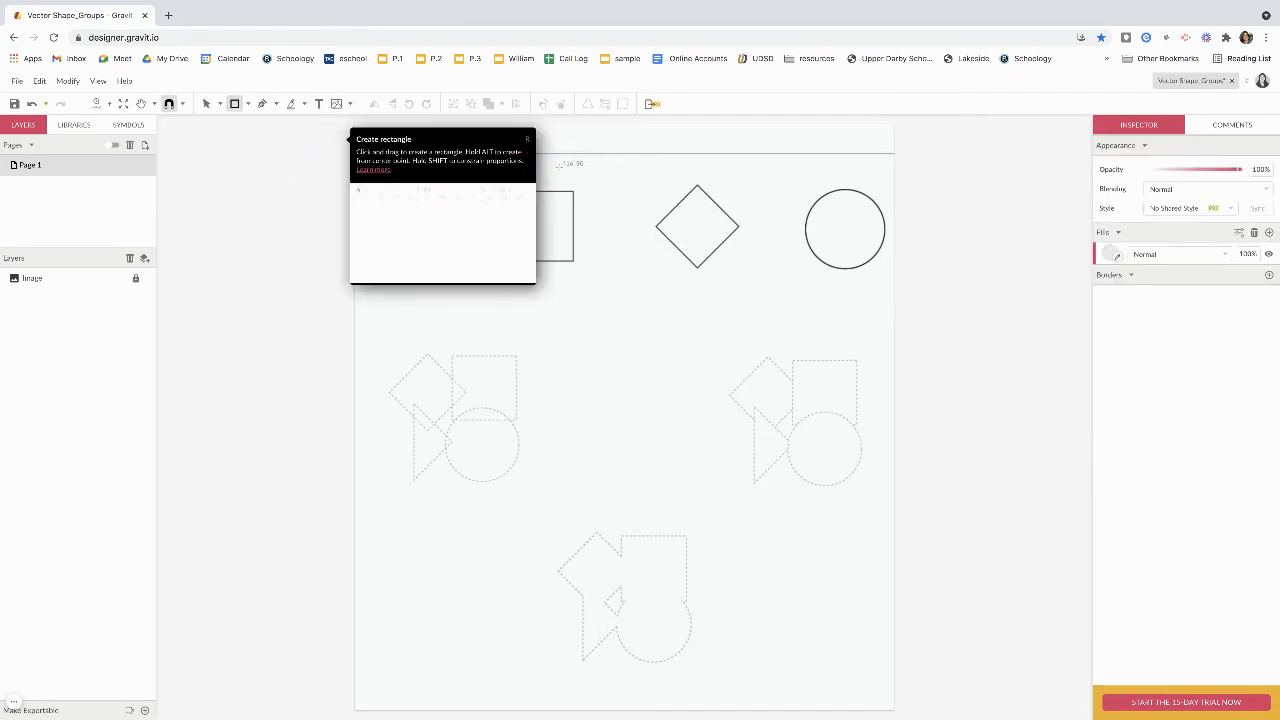
click(528, 140)
click(221, 104)
click(234, 104)
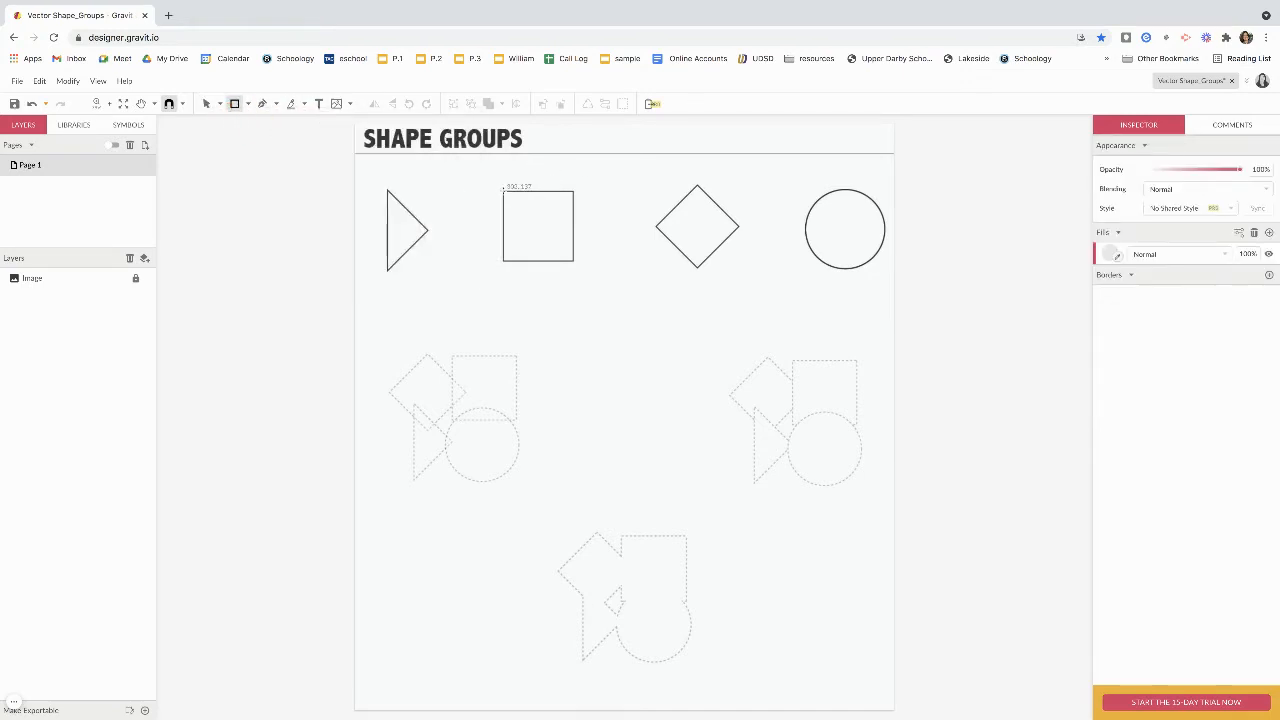
click(248, 104)
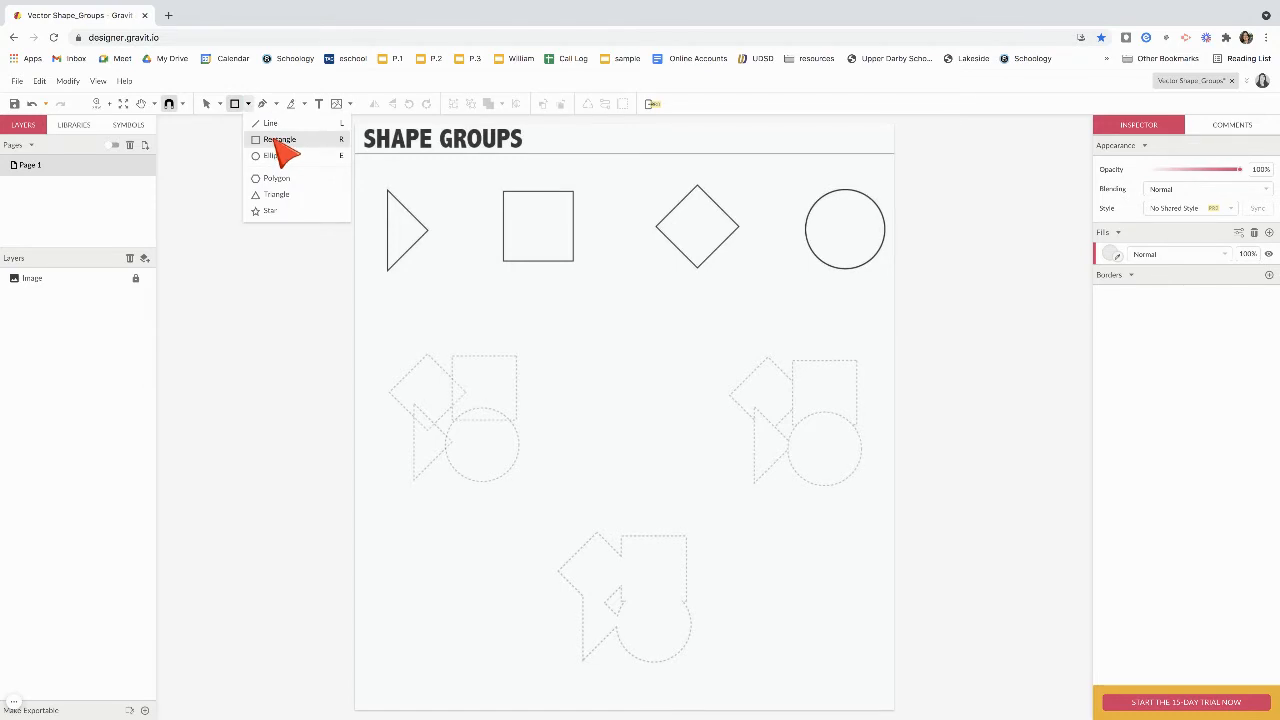
click(277, 146)
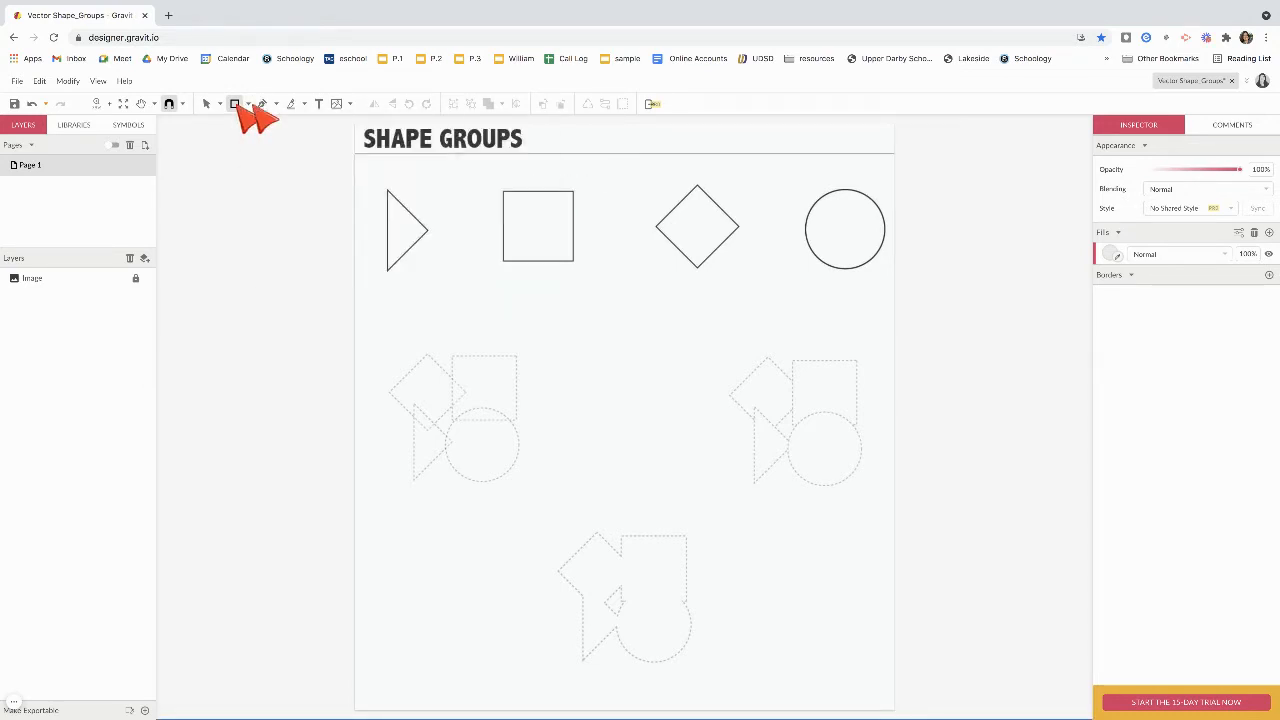
drag(504, 192, 570, 263)
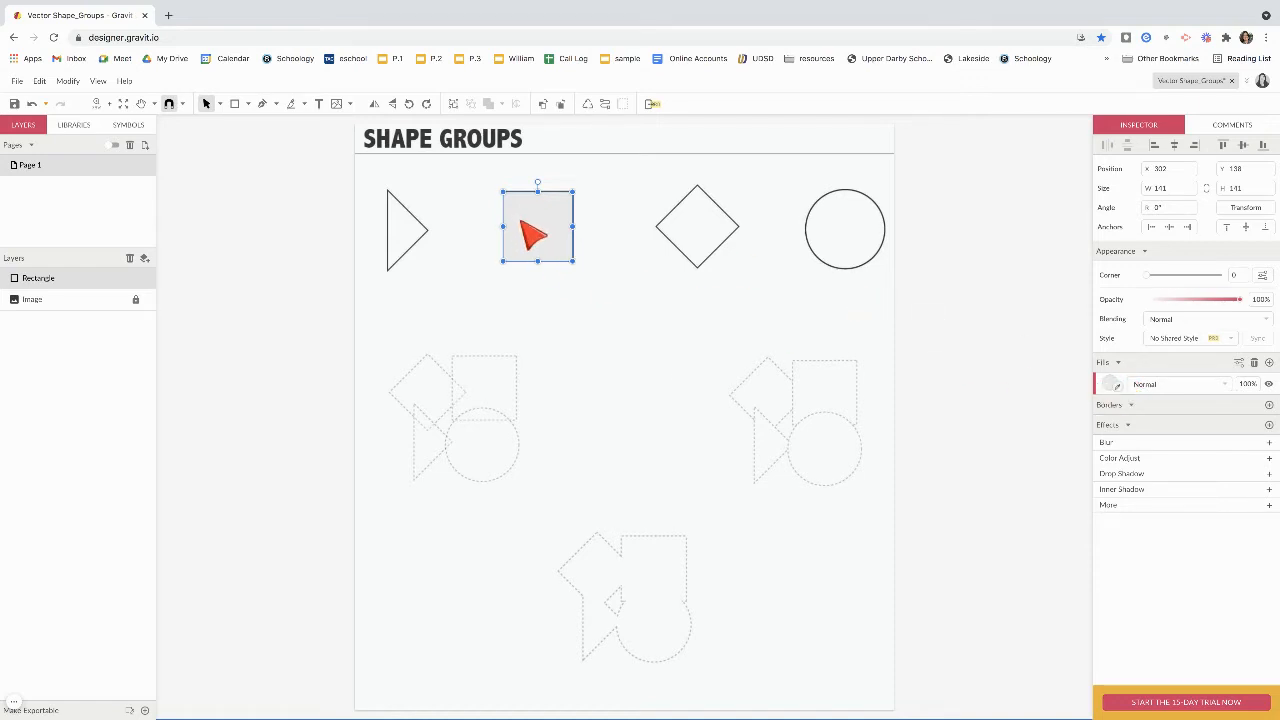
- Fill the square with orange (RGB 255, 153, 0) from the preset colours
click(1111, 385)
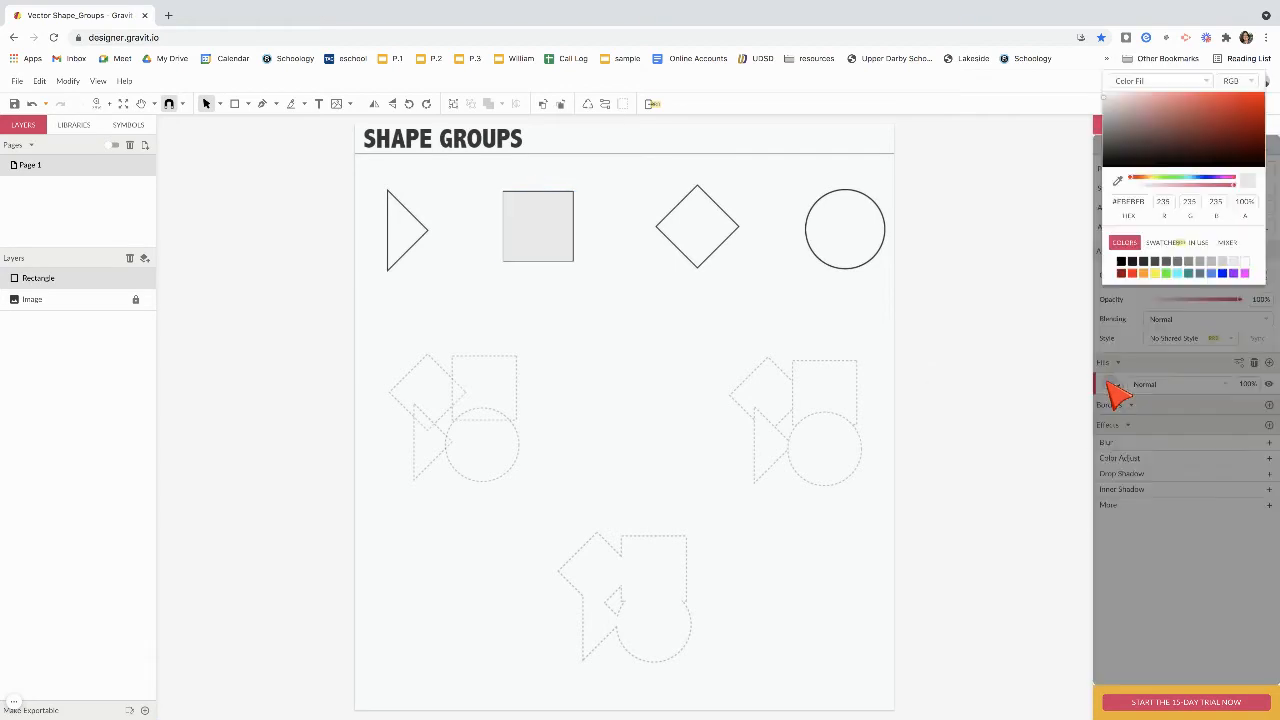
click(1142, 273)
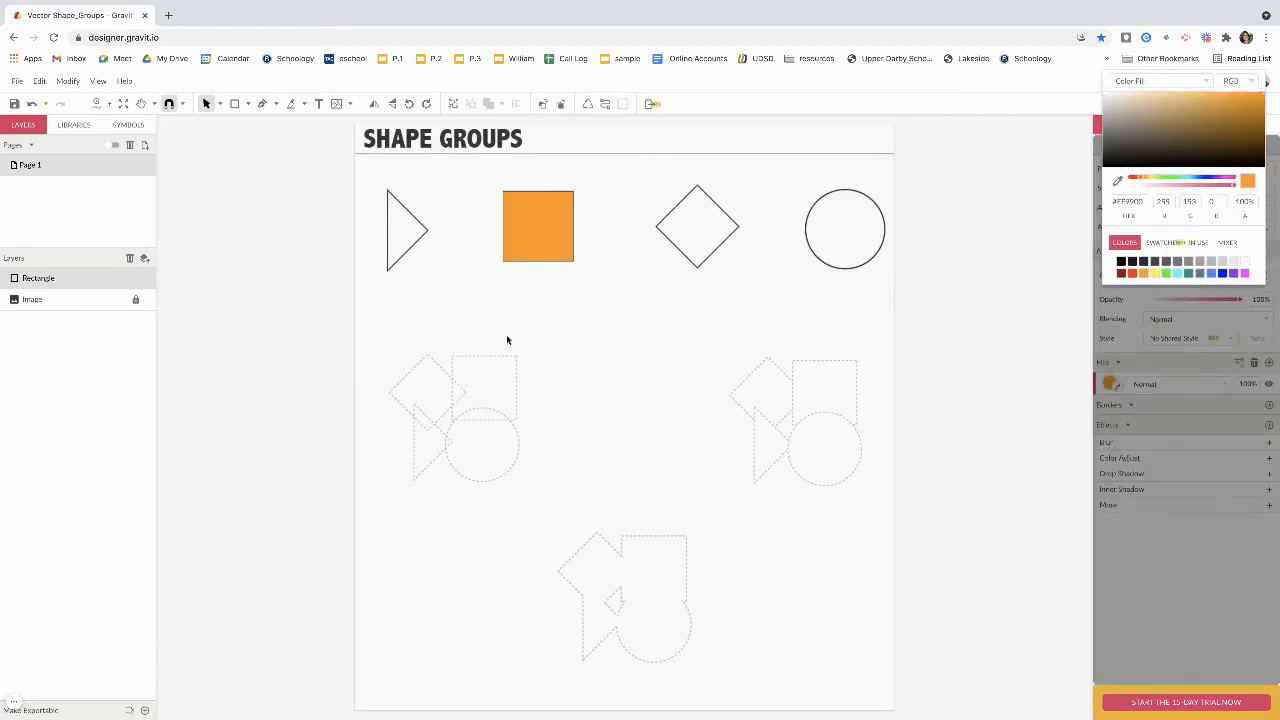
click(533, 253)
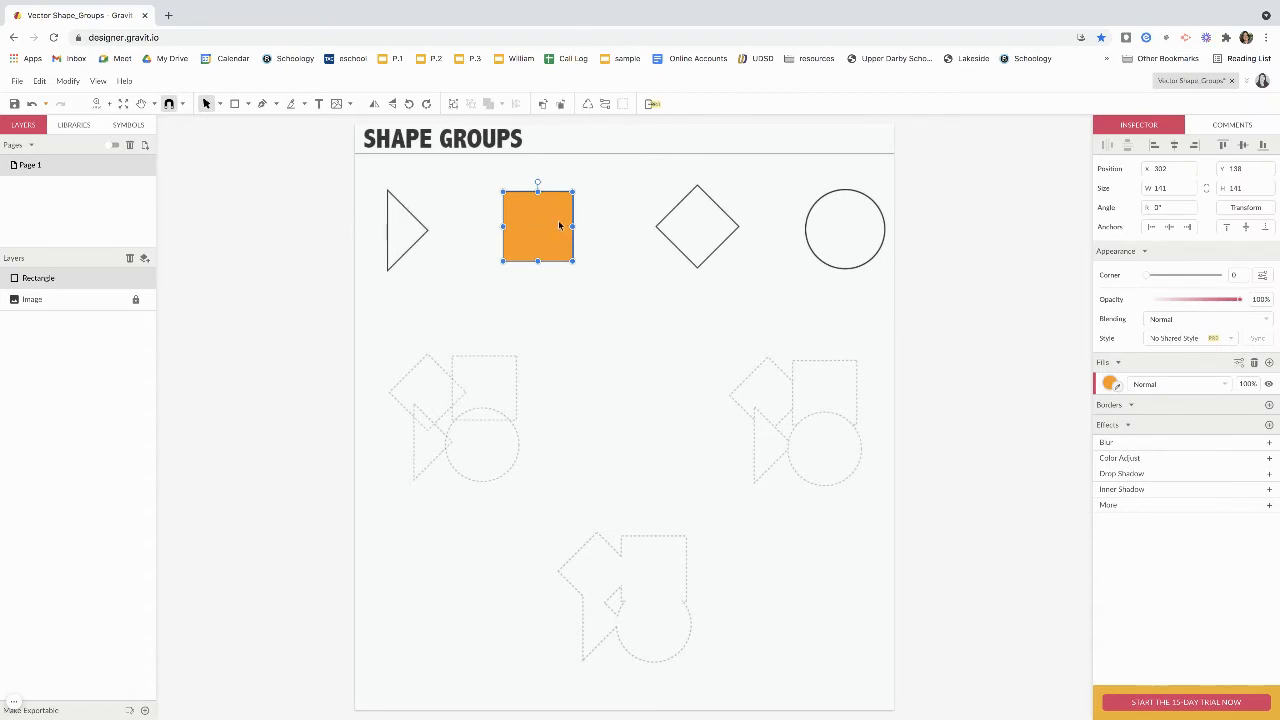
- Try to duplicate the orange square by copying, pasting and moving it away, and undo the attempt
click(40, 81)
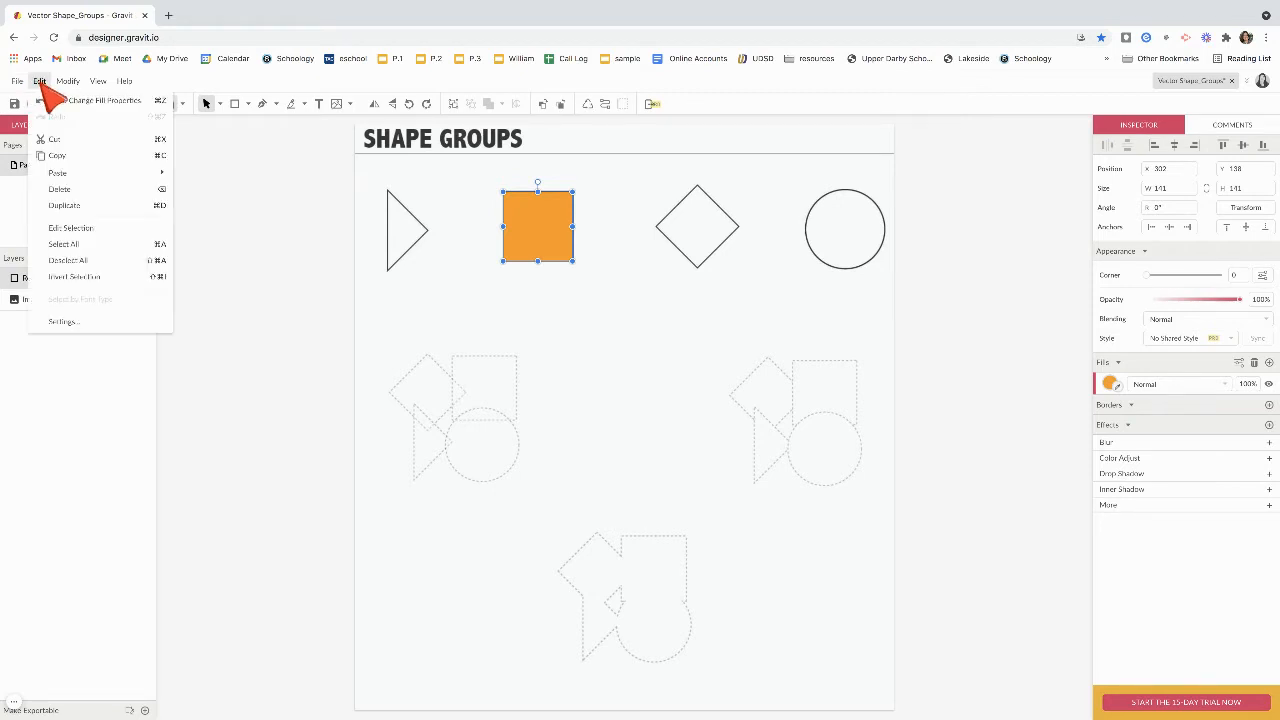
click(76, 157)
click(40, 82)
mouse_move(60, 172)
click(190, 174)
drag(522, 240, 395, 283)
key(ctrl+z)
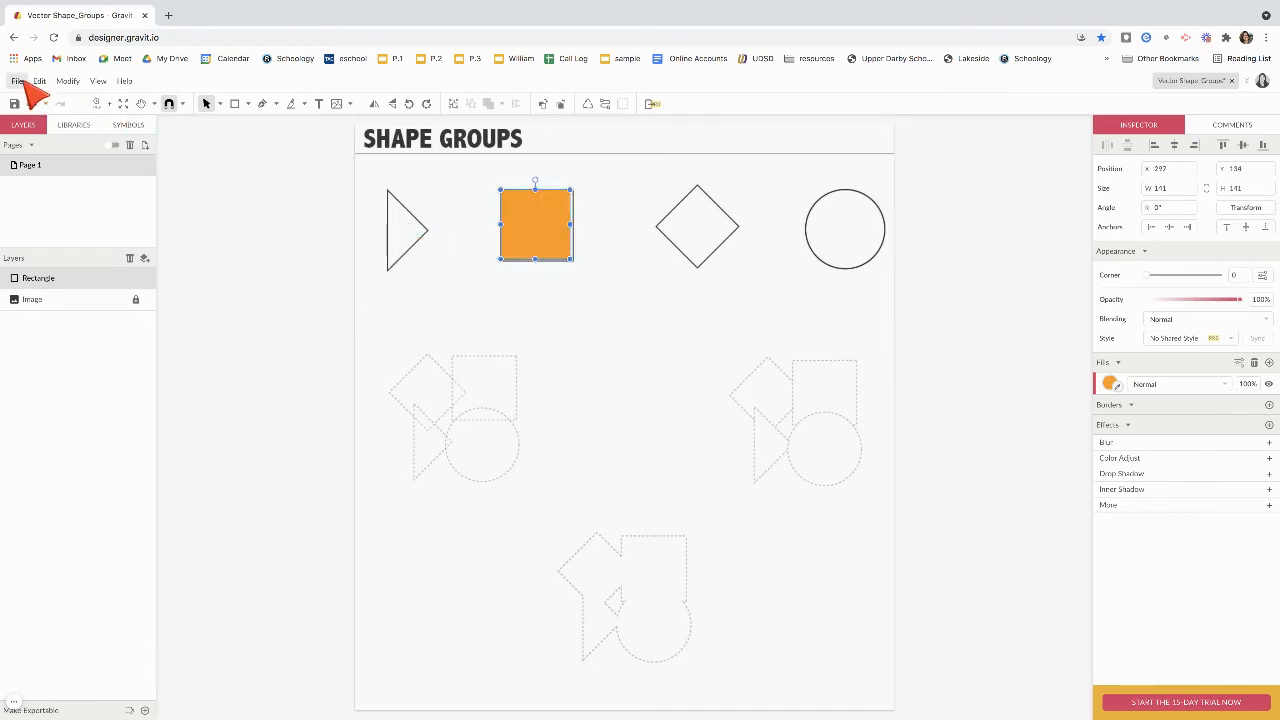
- Paste another copy of the orange square, move it below the original, and delete that copy
click(36, 82)
mouse_move(72, 174)
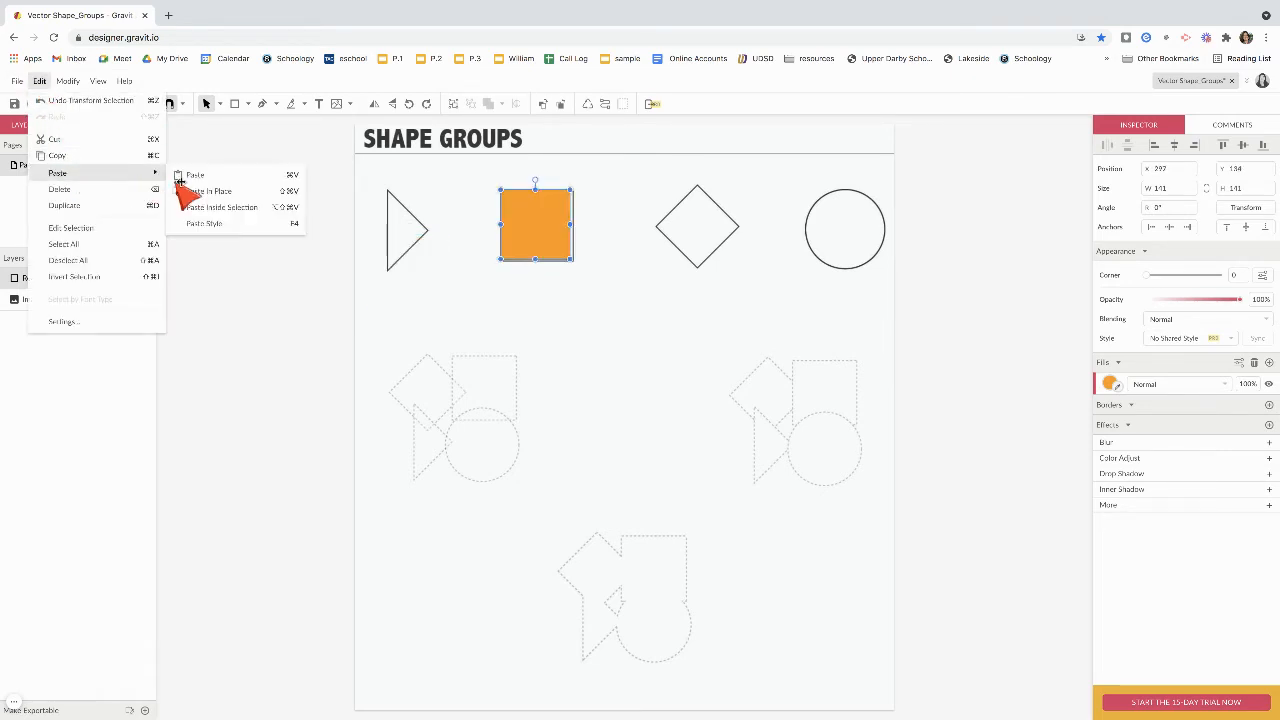
click(200, 175)
drag(502, 248, 409, 290)
key(ctrl+z)
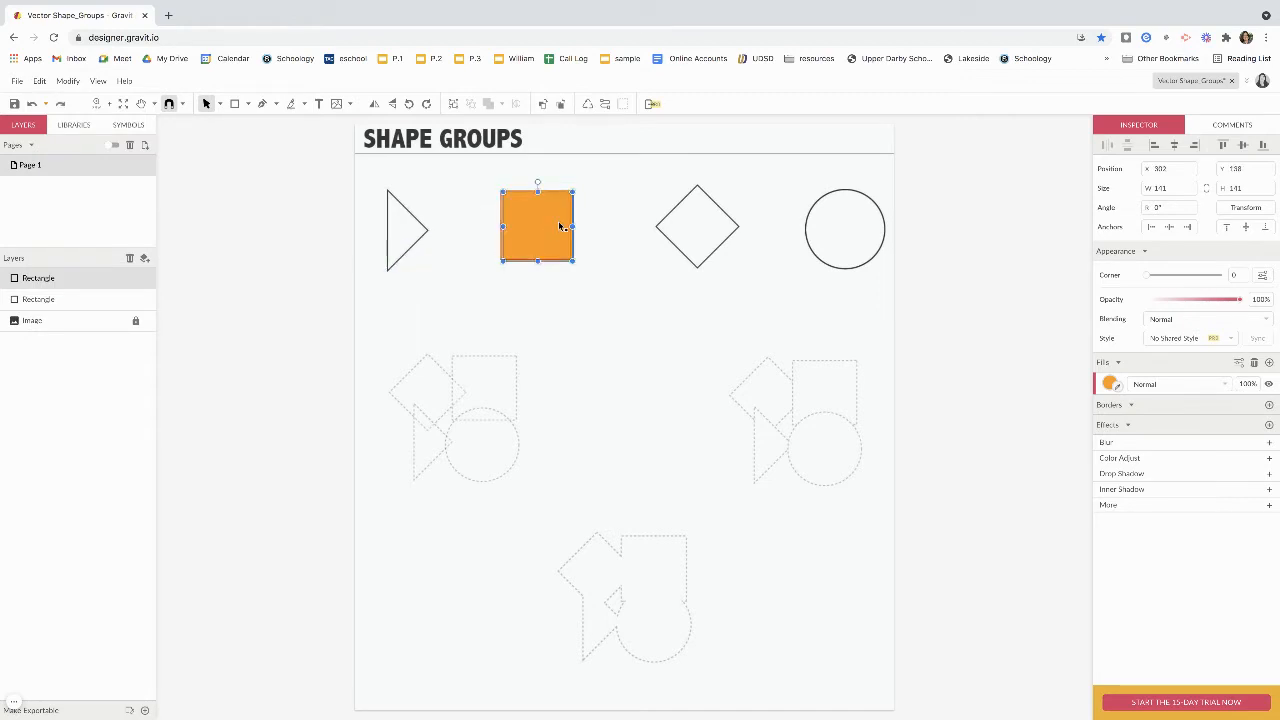
drag(551, 228, 491, 299)
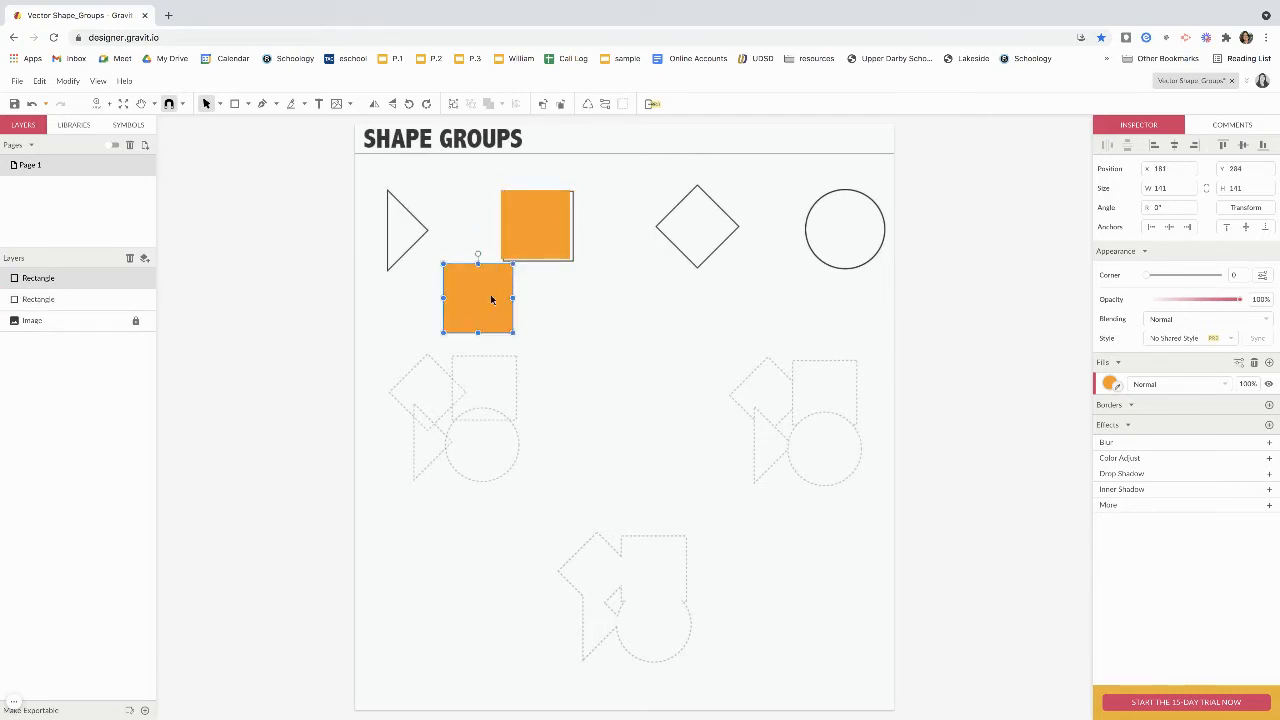
key(Delete)
- Realign the orange square with its outline and place a duplicate of it just below the triangle outline
click(555, 219)
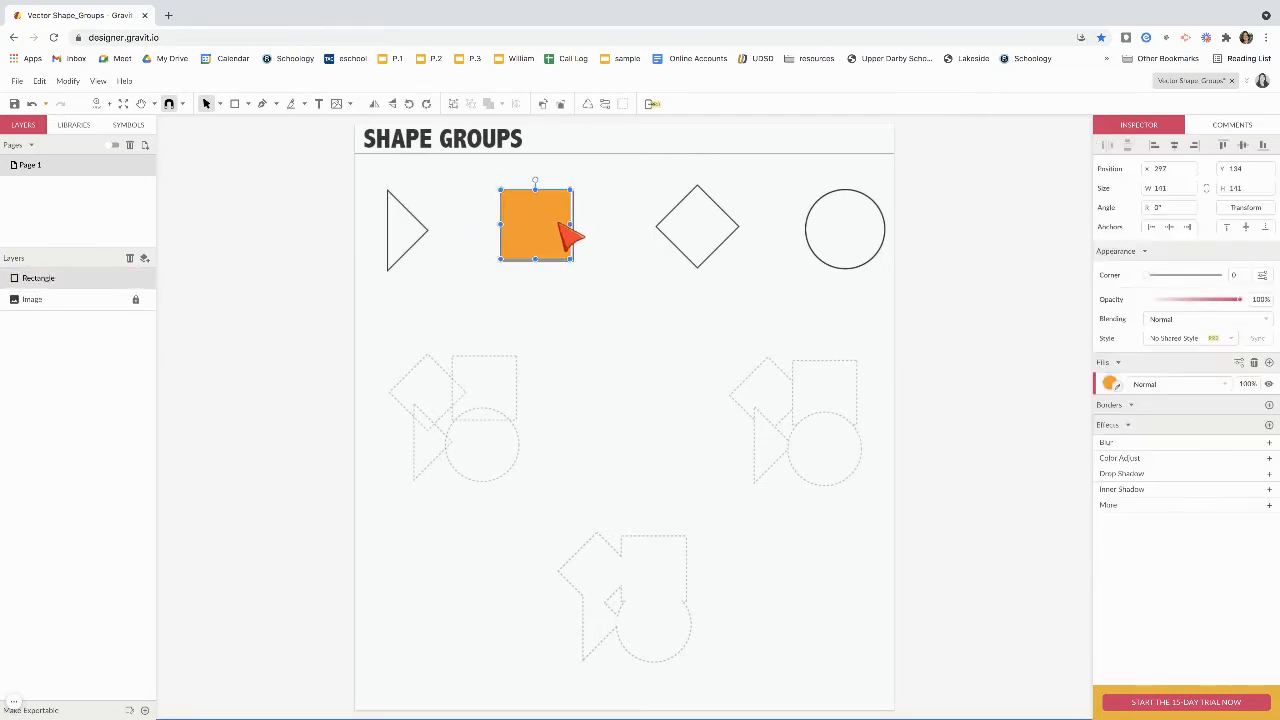
drag(535, 218, 538, 218)
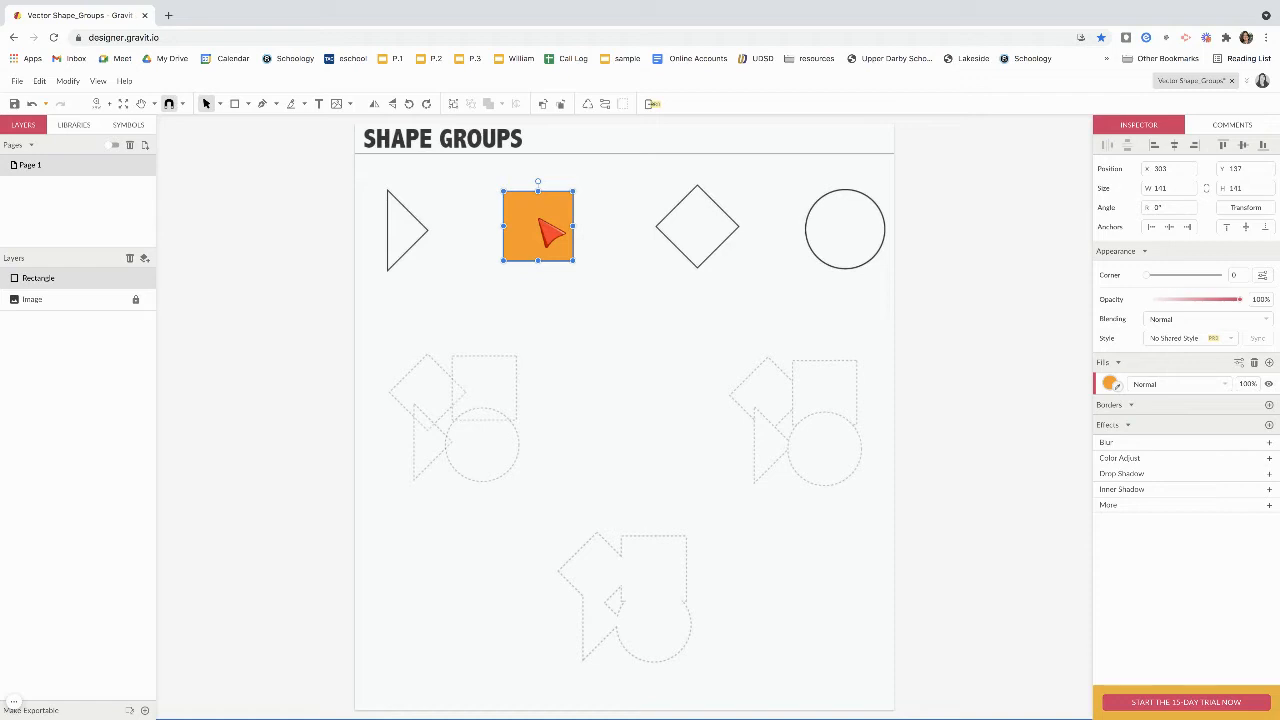
key(alt)
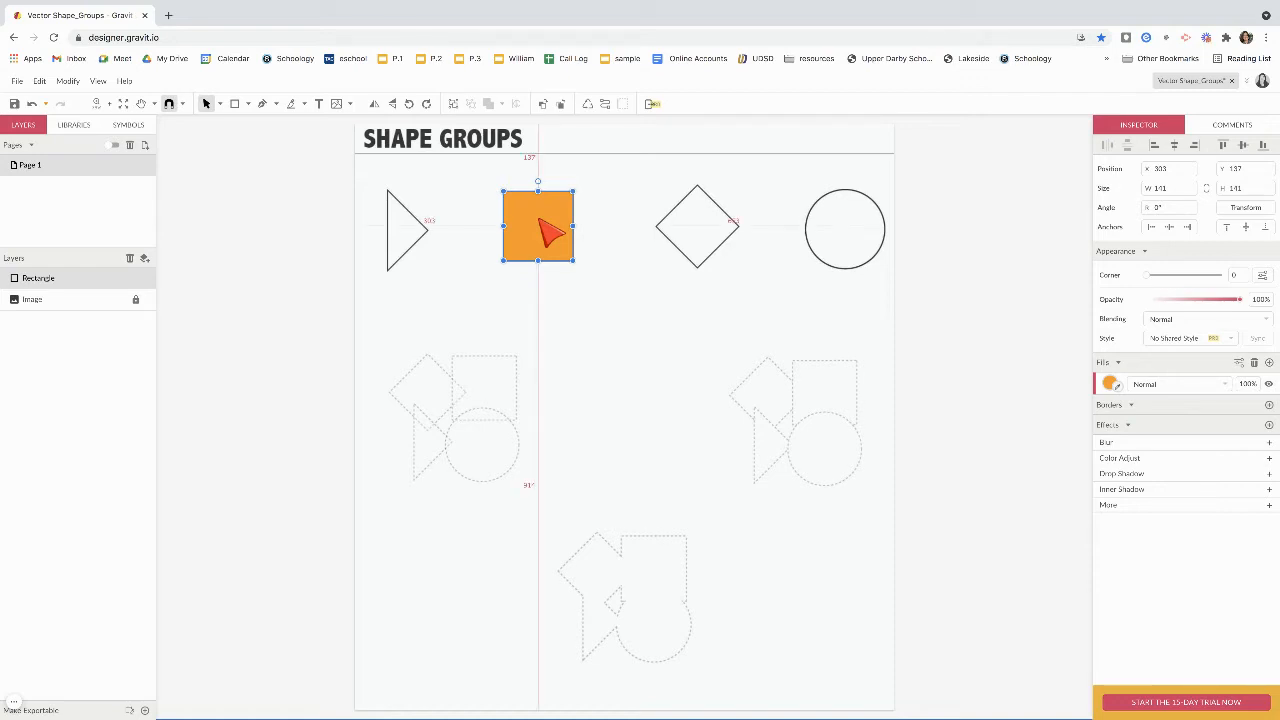
drag(550, 232, 414, 313)
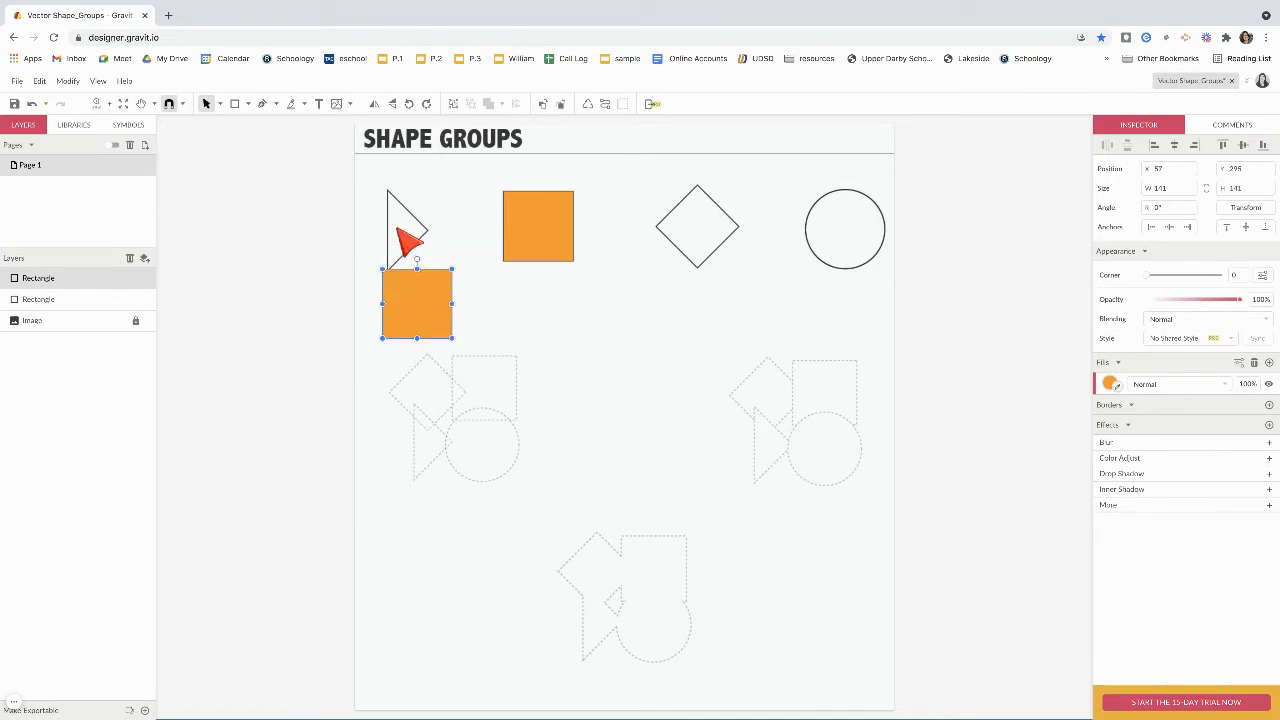
- Convert the duplicate square to a path and delete its lower-left anchor point to form a triangle
click(605, 104)
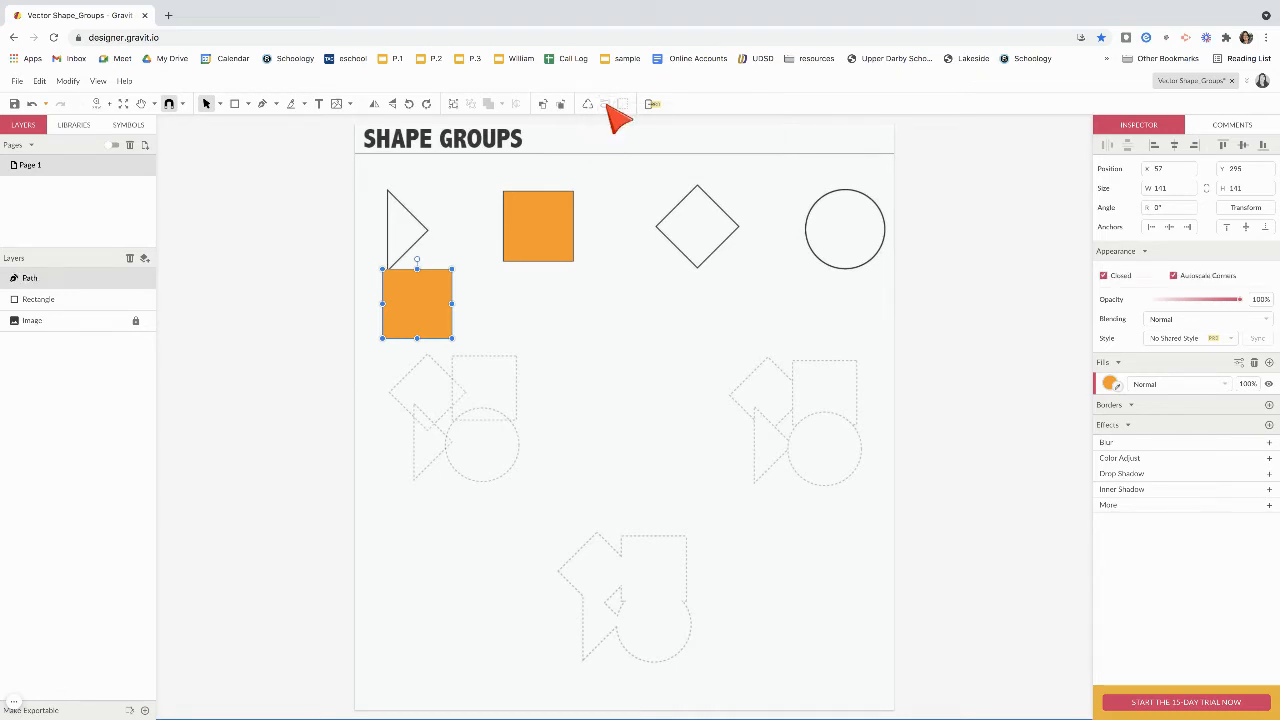
click(220, 104)
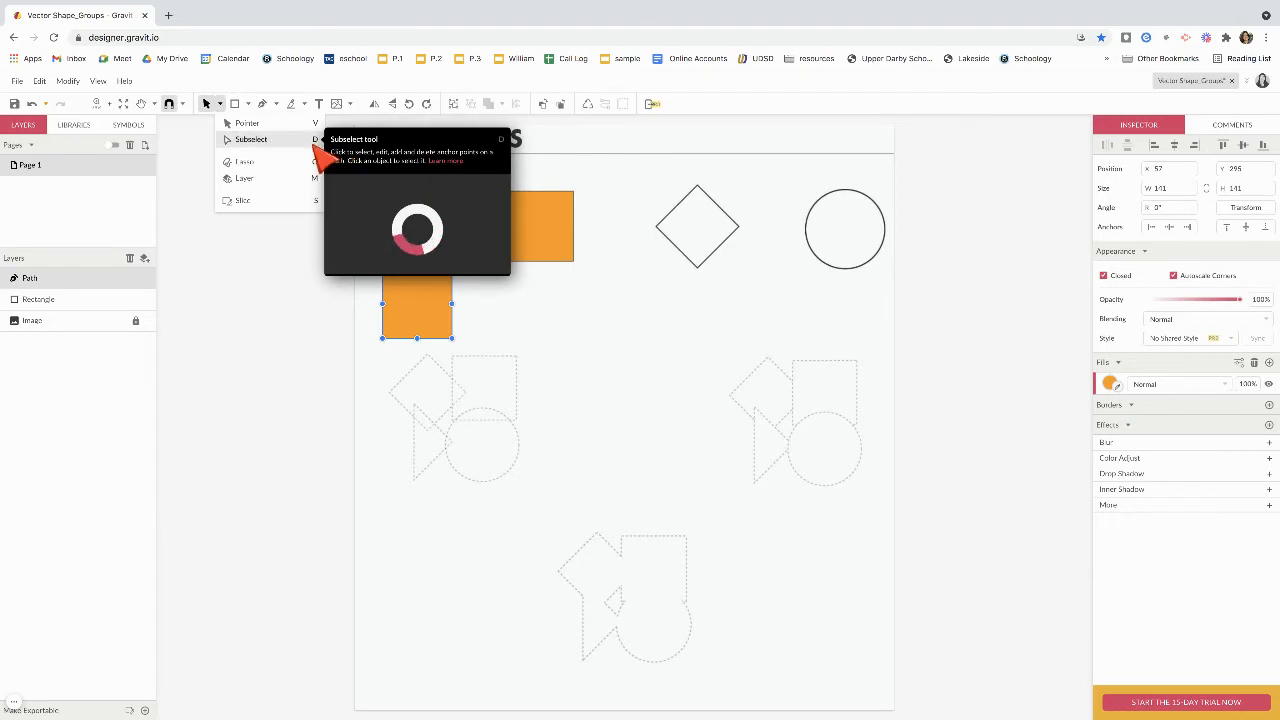
click(252, 139)
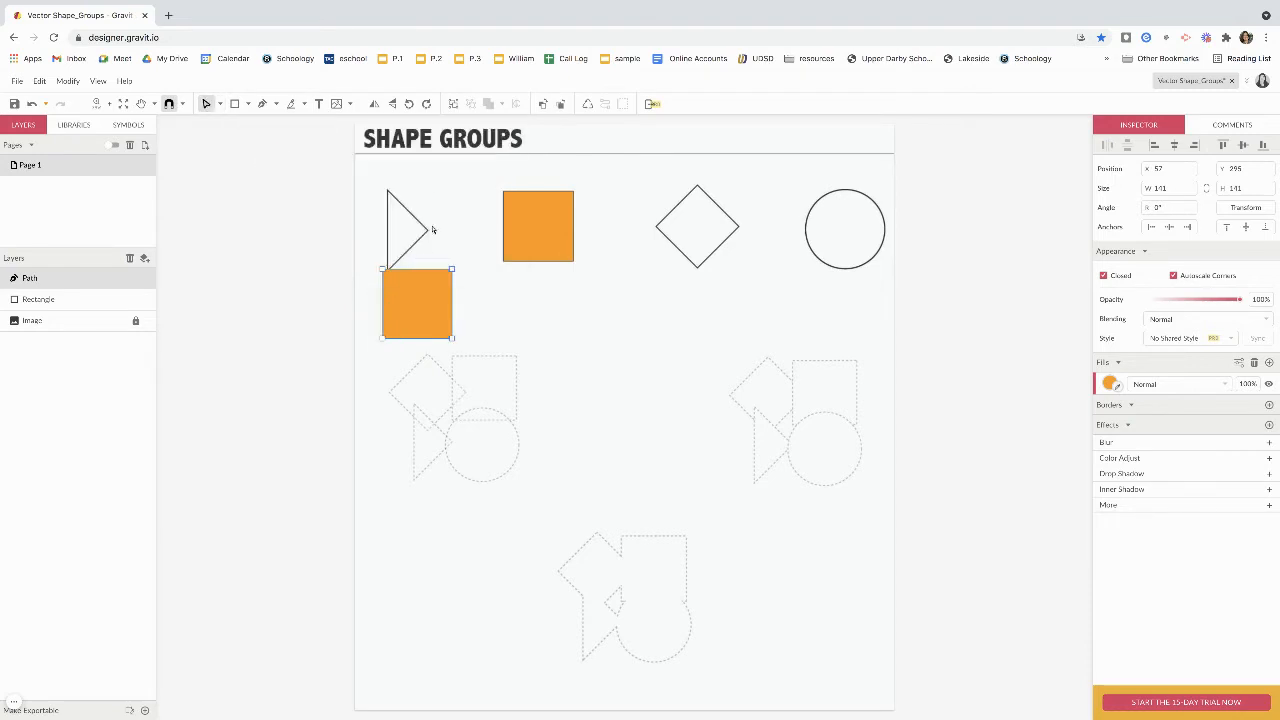
click(382, 339)
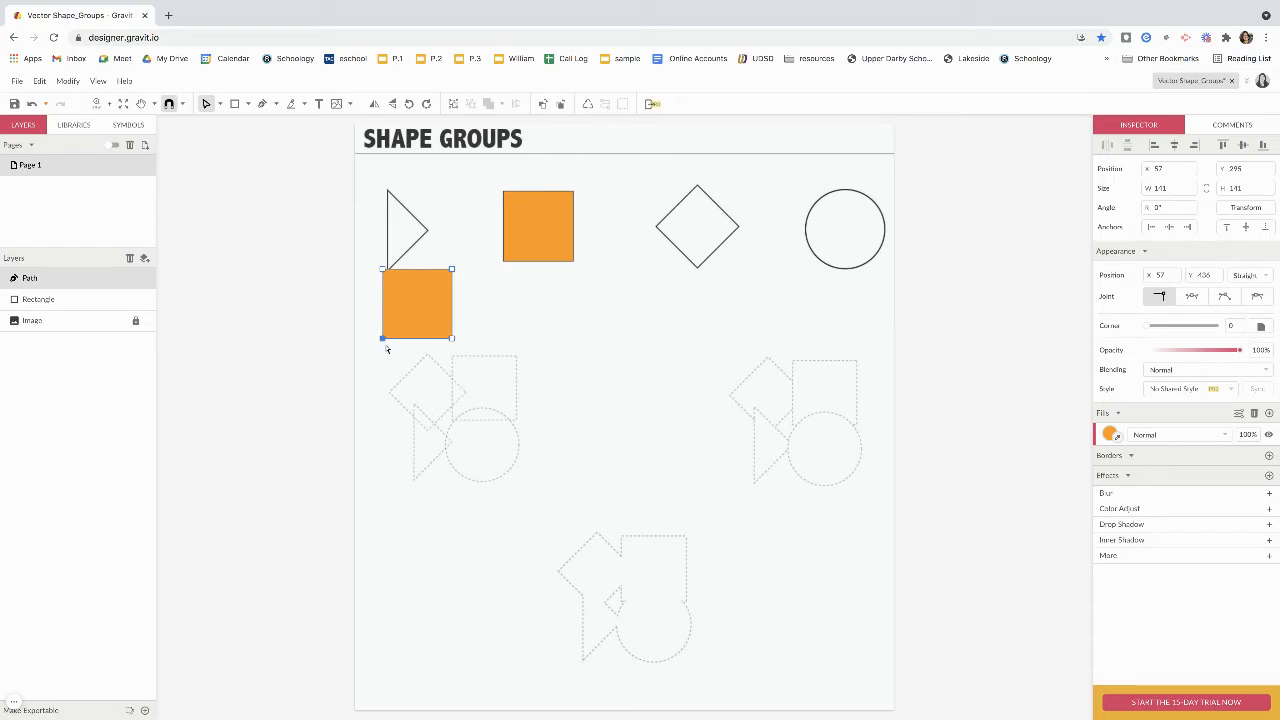
key(Delete)
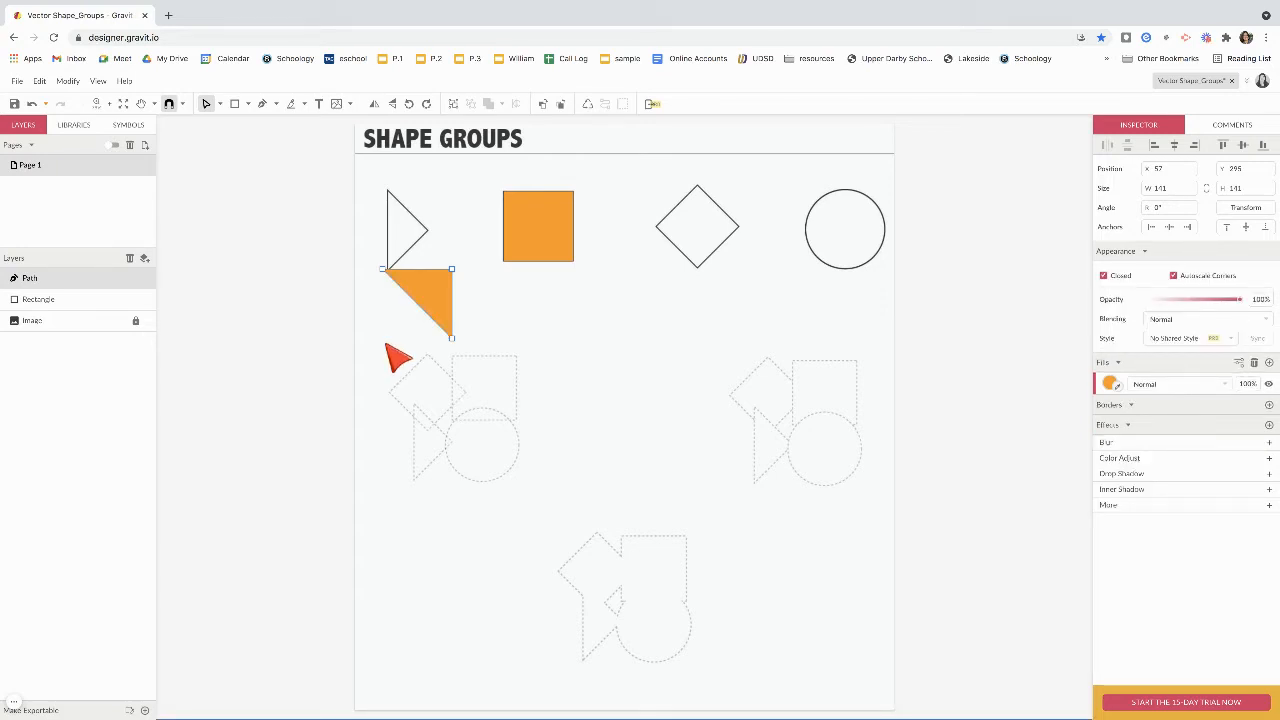
- Rotate the orange triangle by about 47° with the Pointer tool and place it over the triangle outline
click(220, 104)
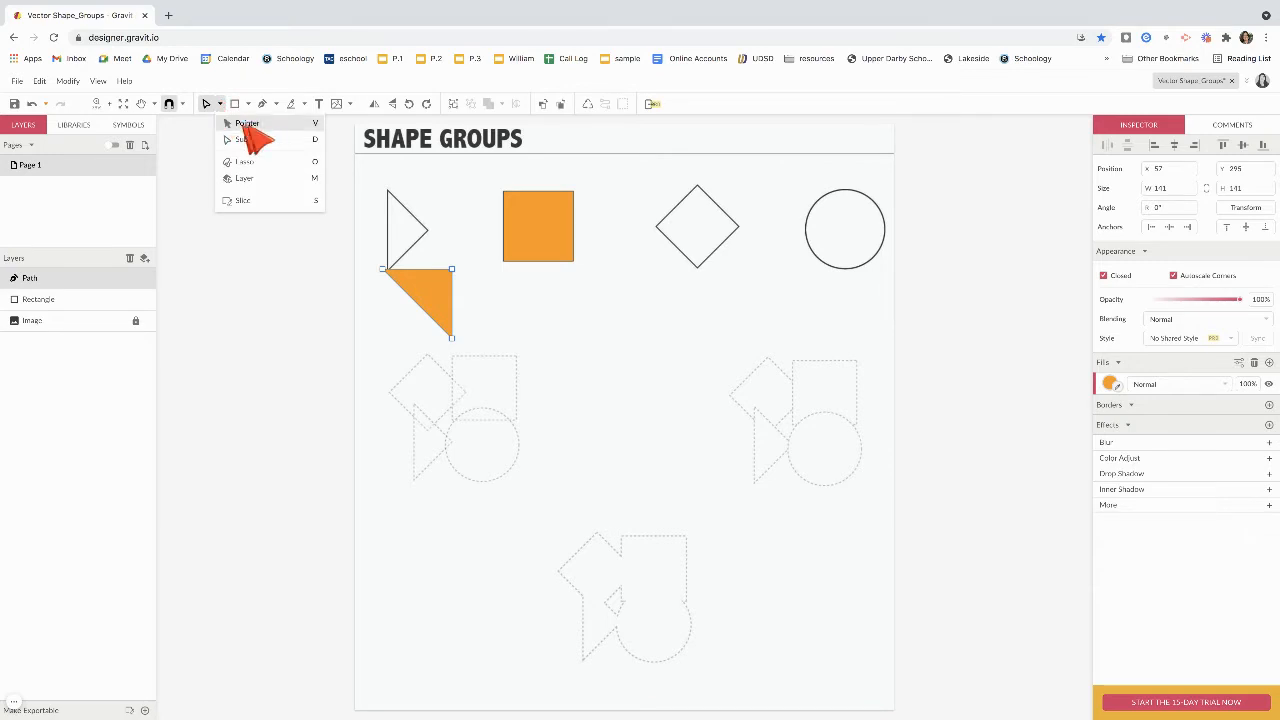
click(297, 127)
drag(407, 264, 402, 227)
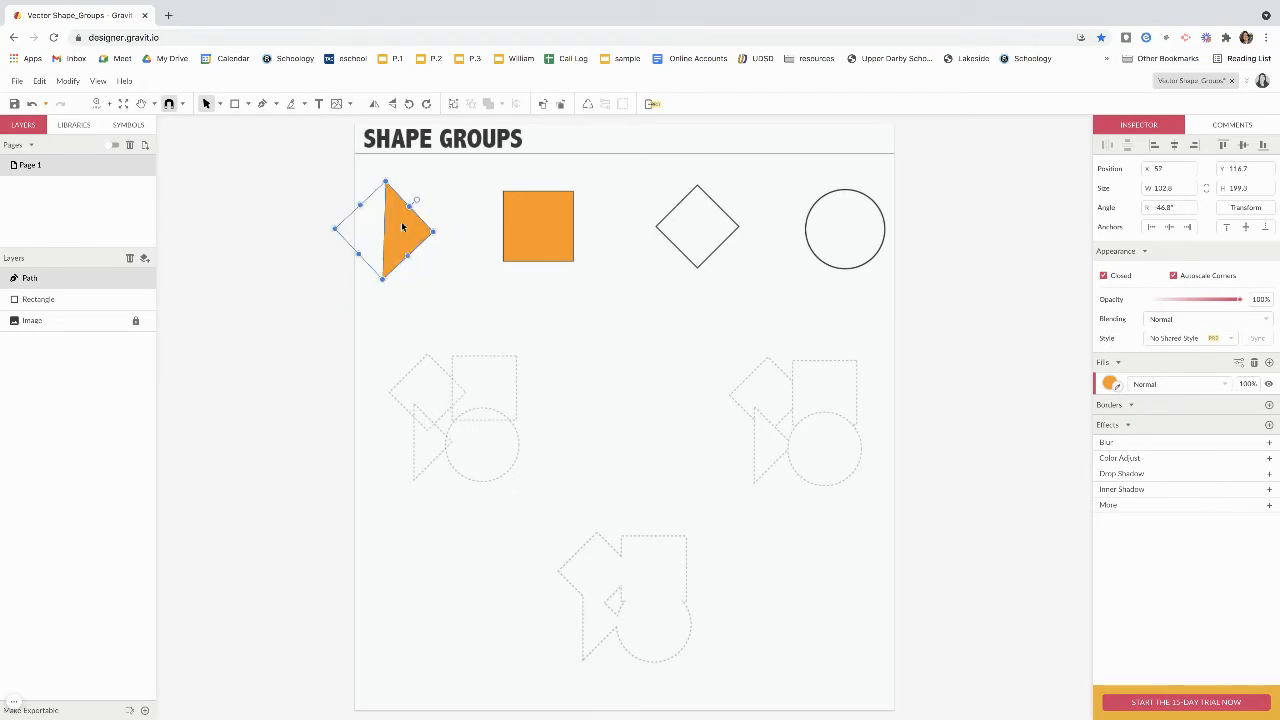
- Fill the orange triangle over the triangle outline with magenta #FF00FF
click(1110, 384)
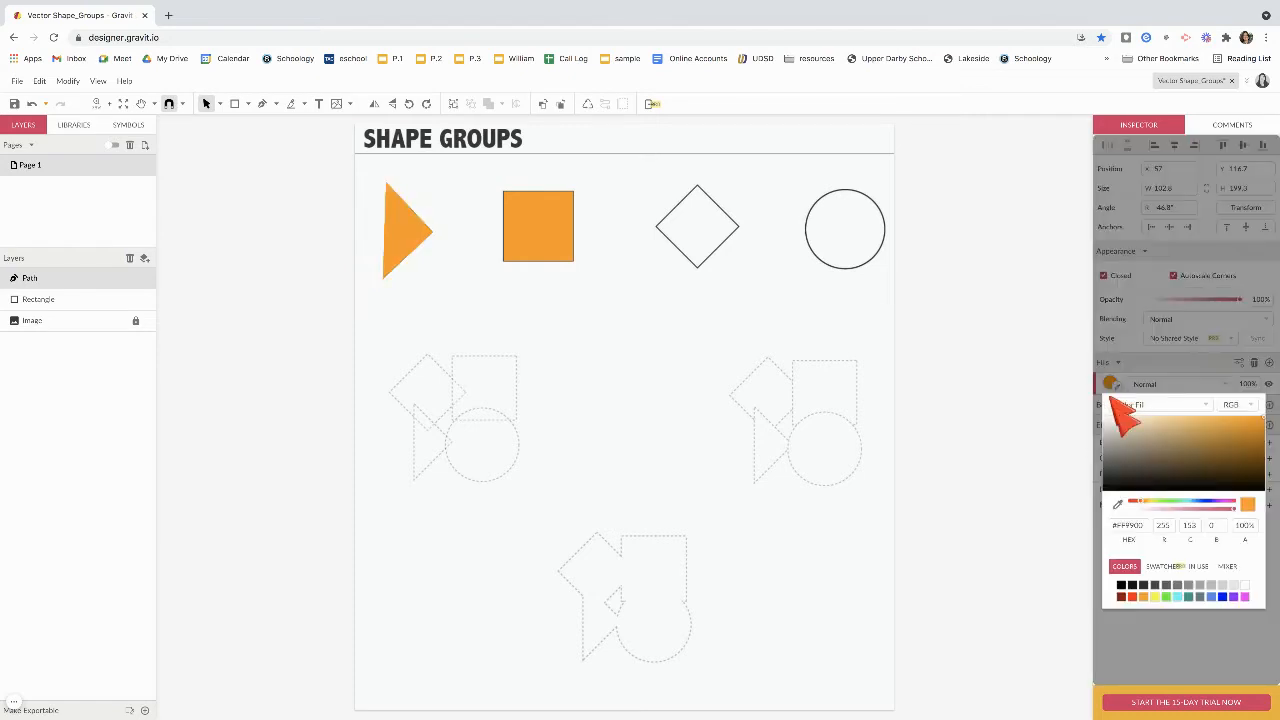
click(1244, 597)
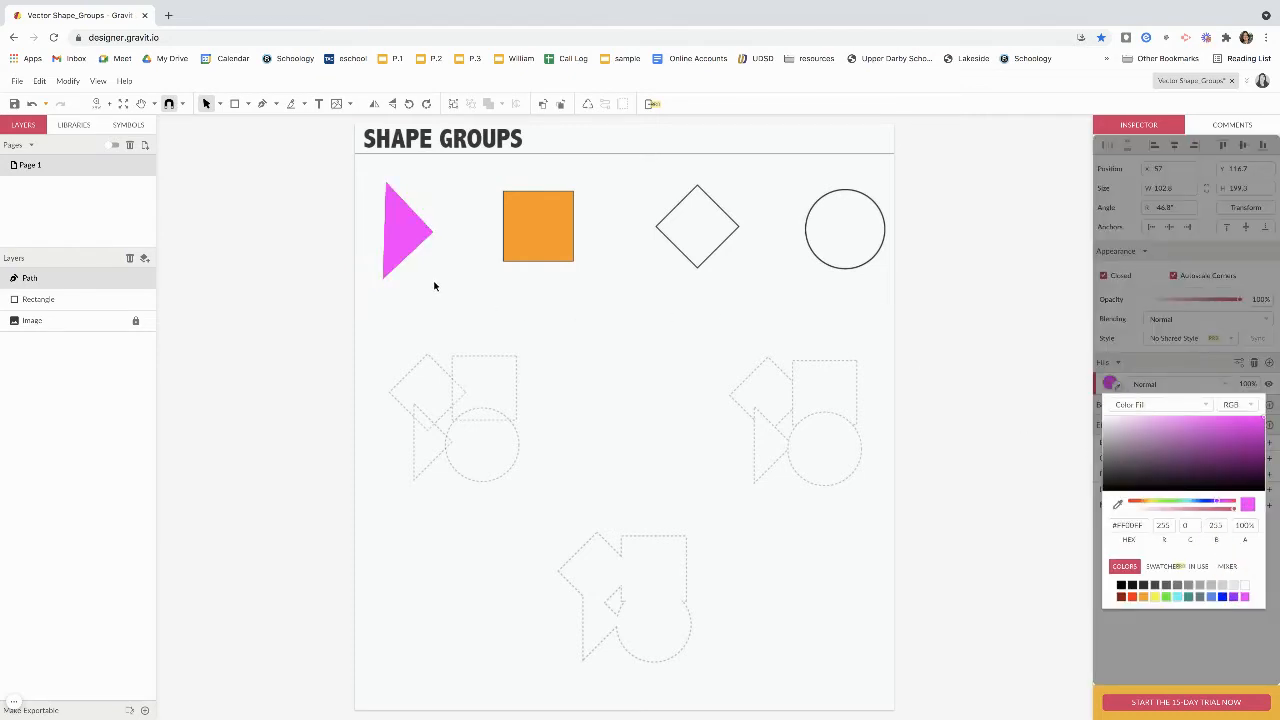
click(434, 286)
- Duplicate the orange square onto the diamond outline and rotate the copy to about 47°
click(560, 231)
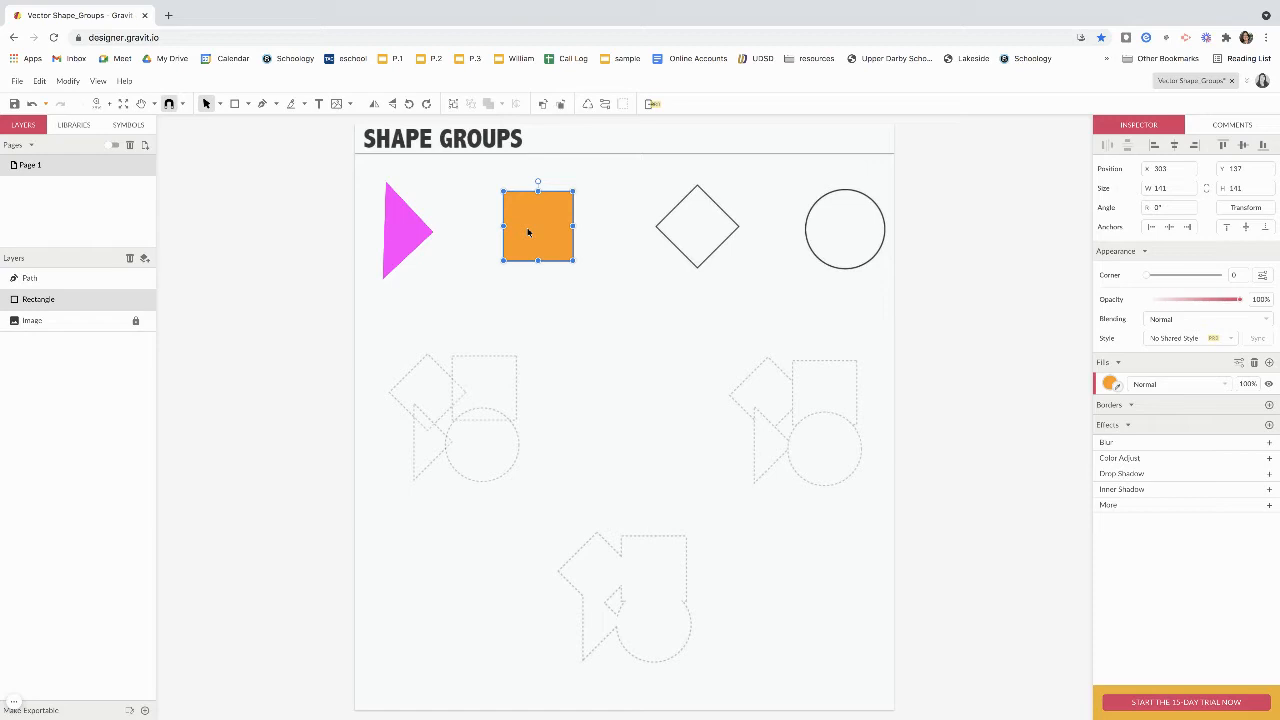
drag(528, 232, 689, 236)
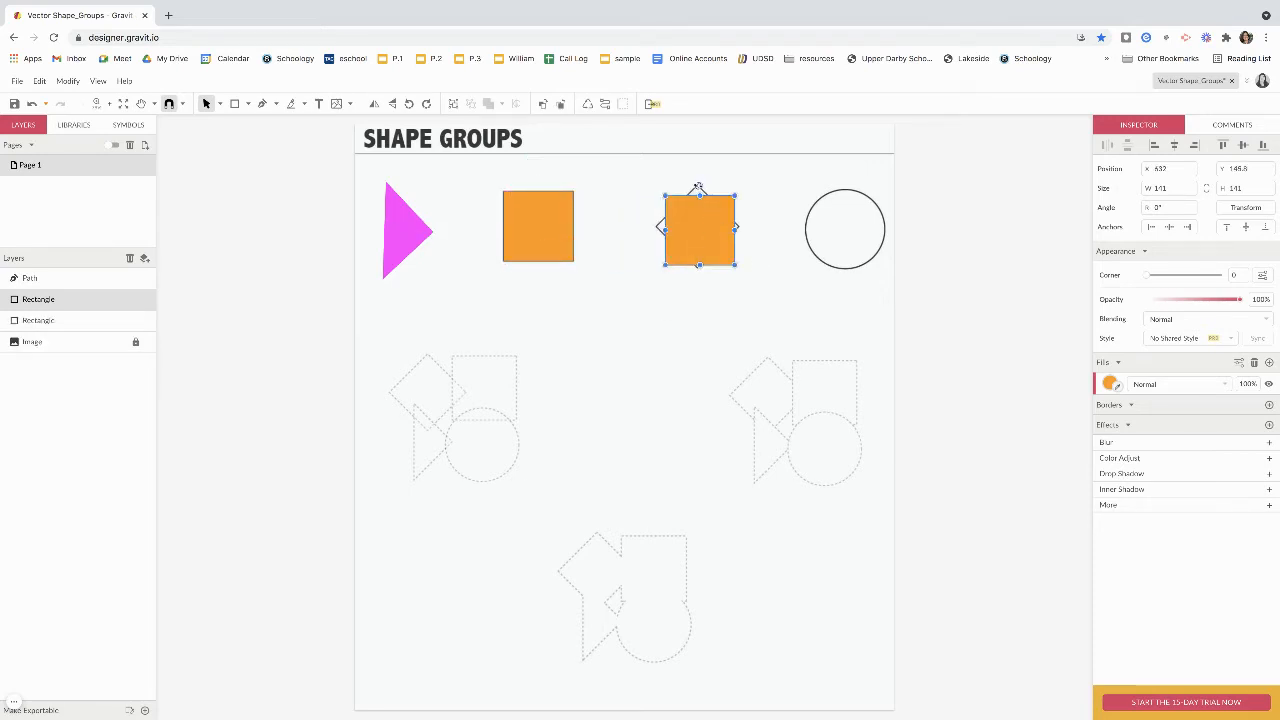
drag(701, 186, 659, 196)
- Fill the rotated square over the diamond outline with purple #9900FF
click(1109, 384)
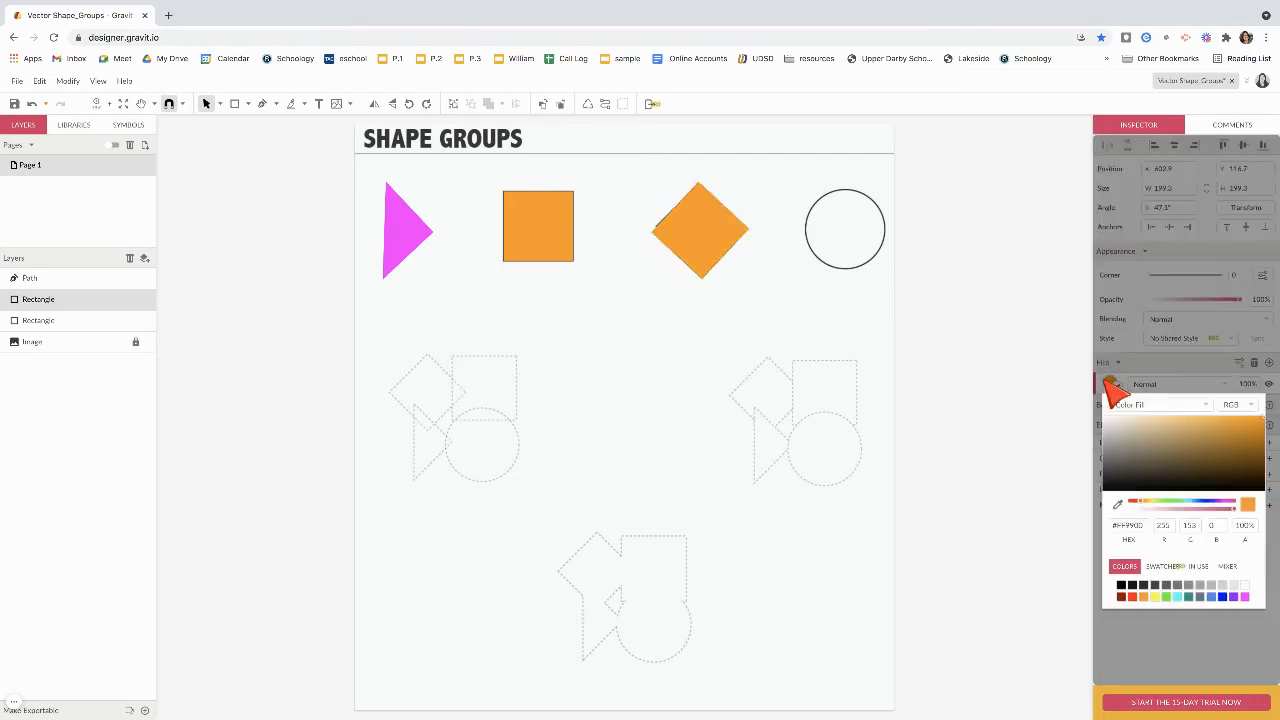
click(1235, 597)
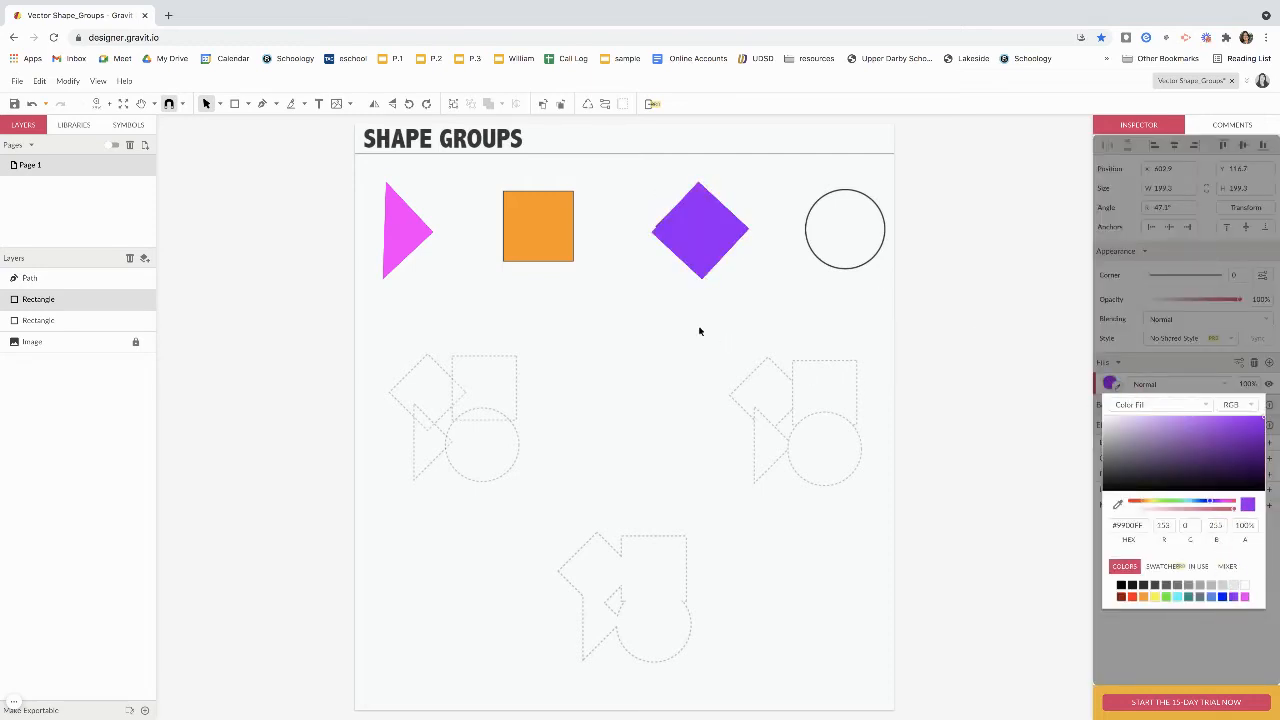
click(717, 294)
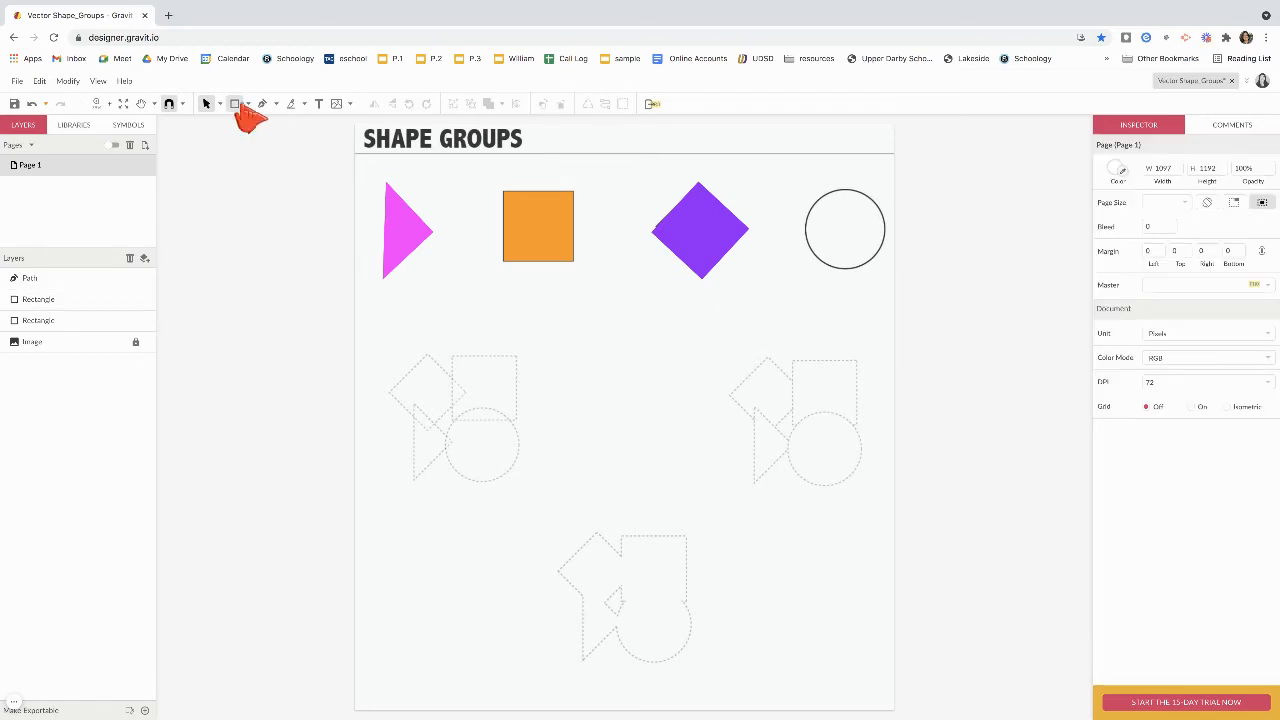
- Draw a circle about 169 px across over the circle outline and fill it with green #00FF00
click(248, 104)
click(272, 157)
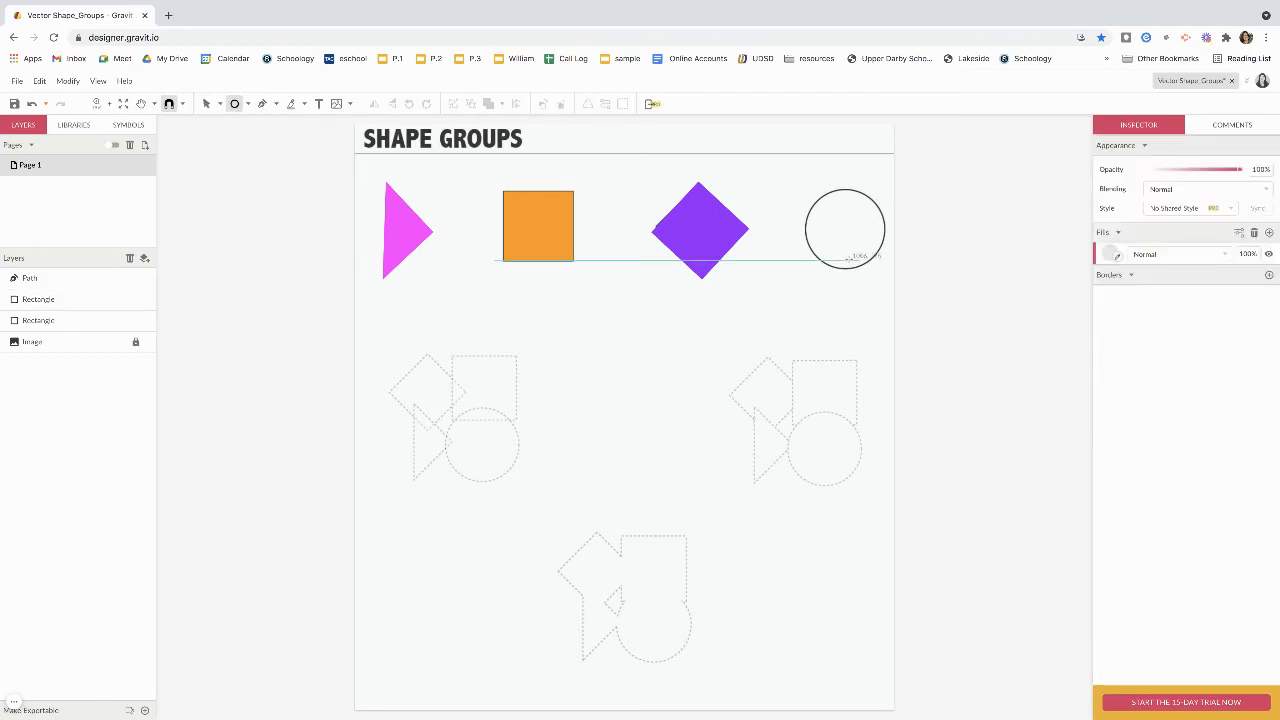
mouse_move(833, 215)
mouse_down()
mouse_move(890, 310)
mouse_move(853, 253)
mouse_up()
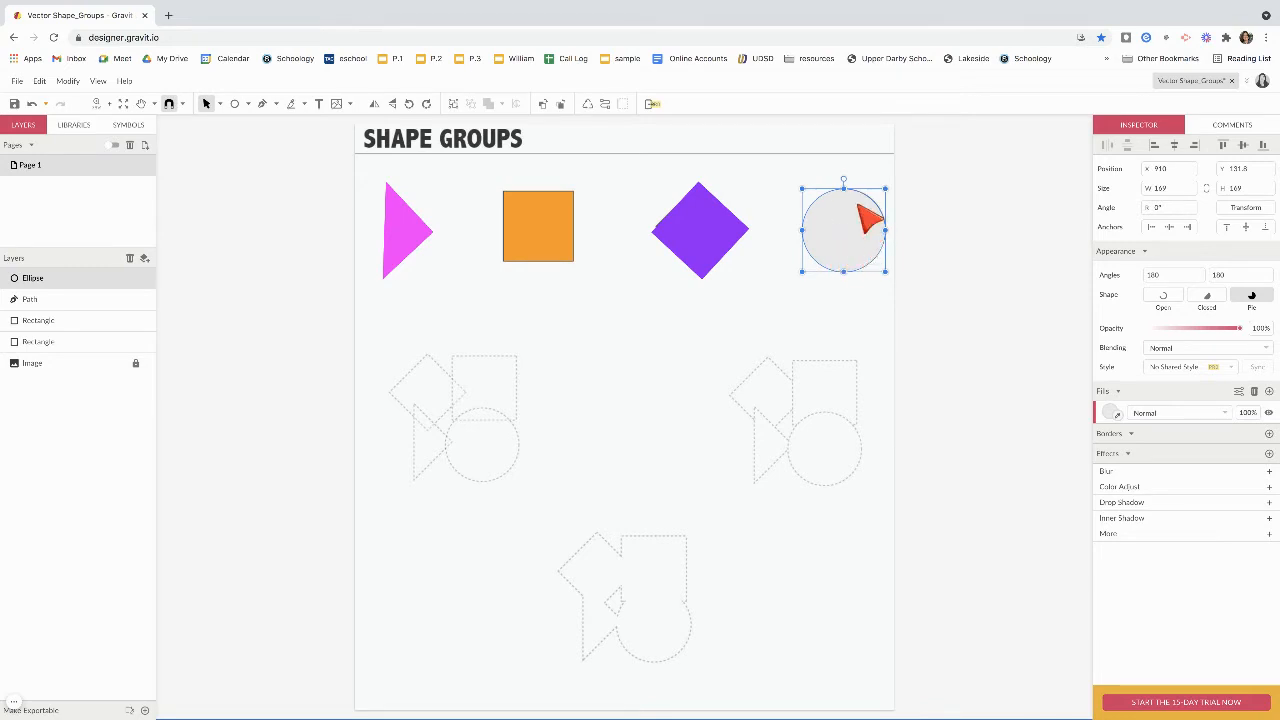
click(1110, 412)
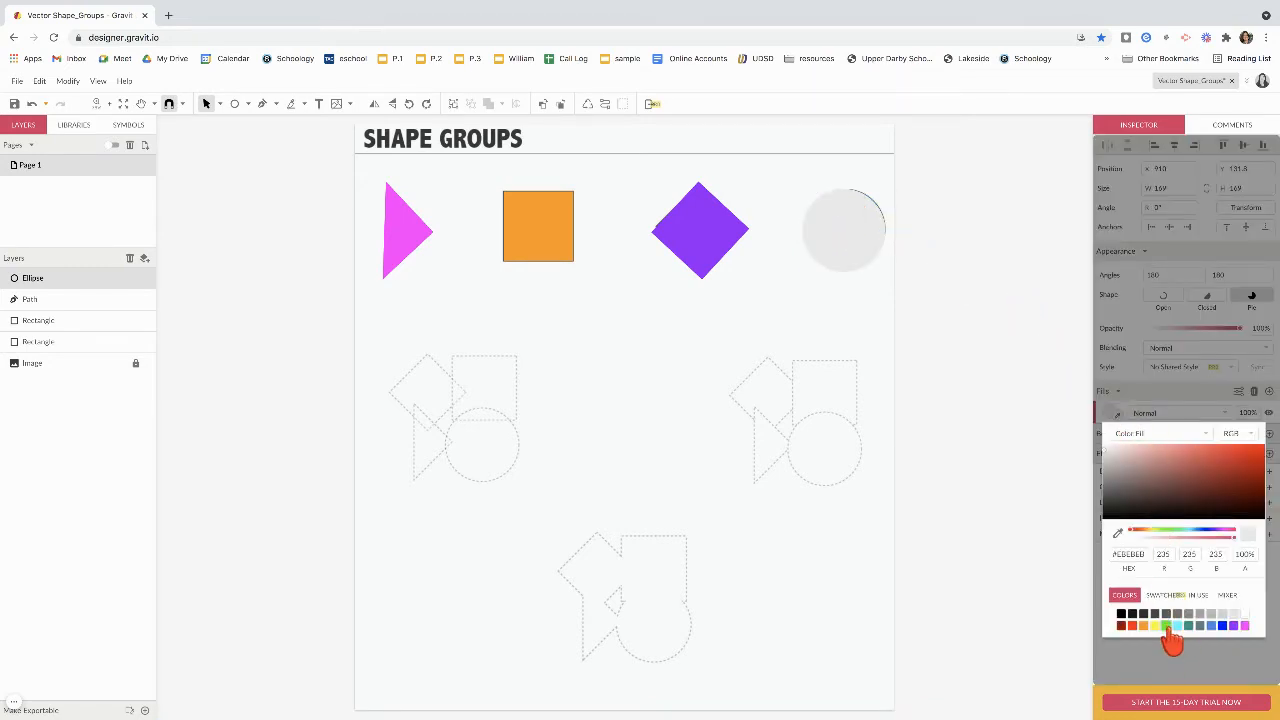
click(1167, 626)
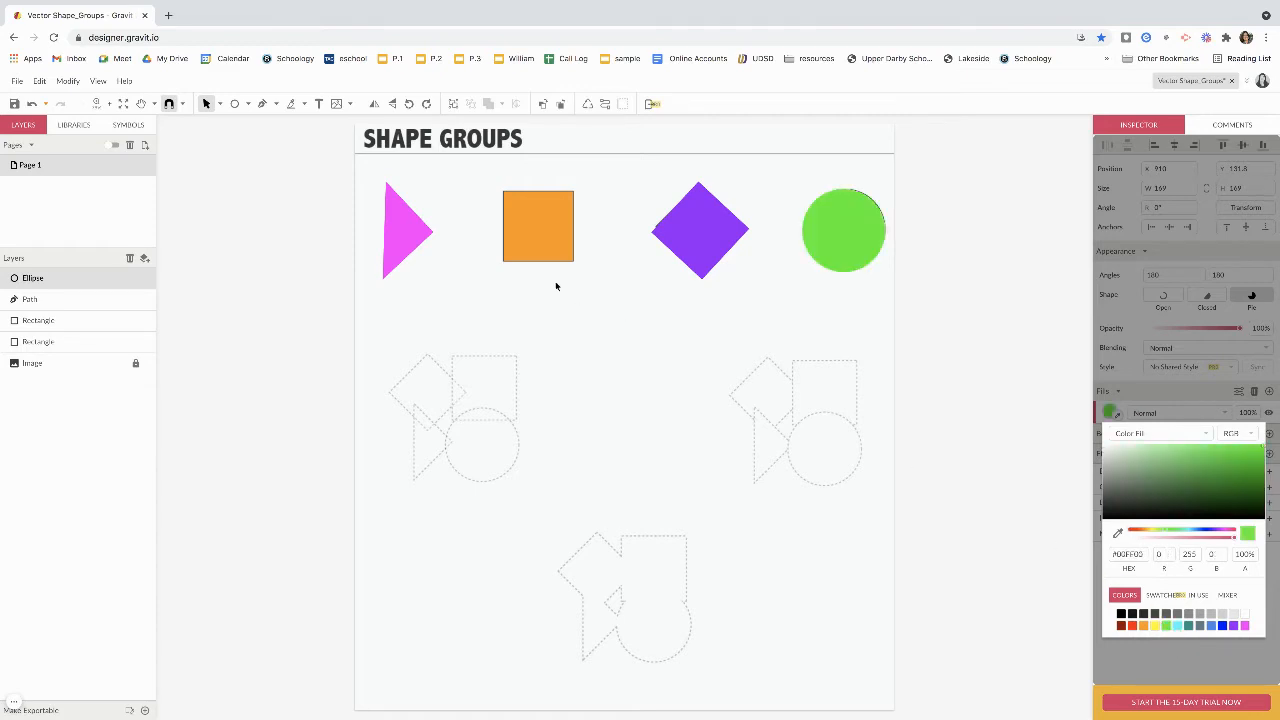
click(556, 286)
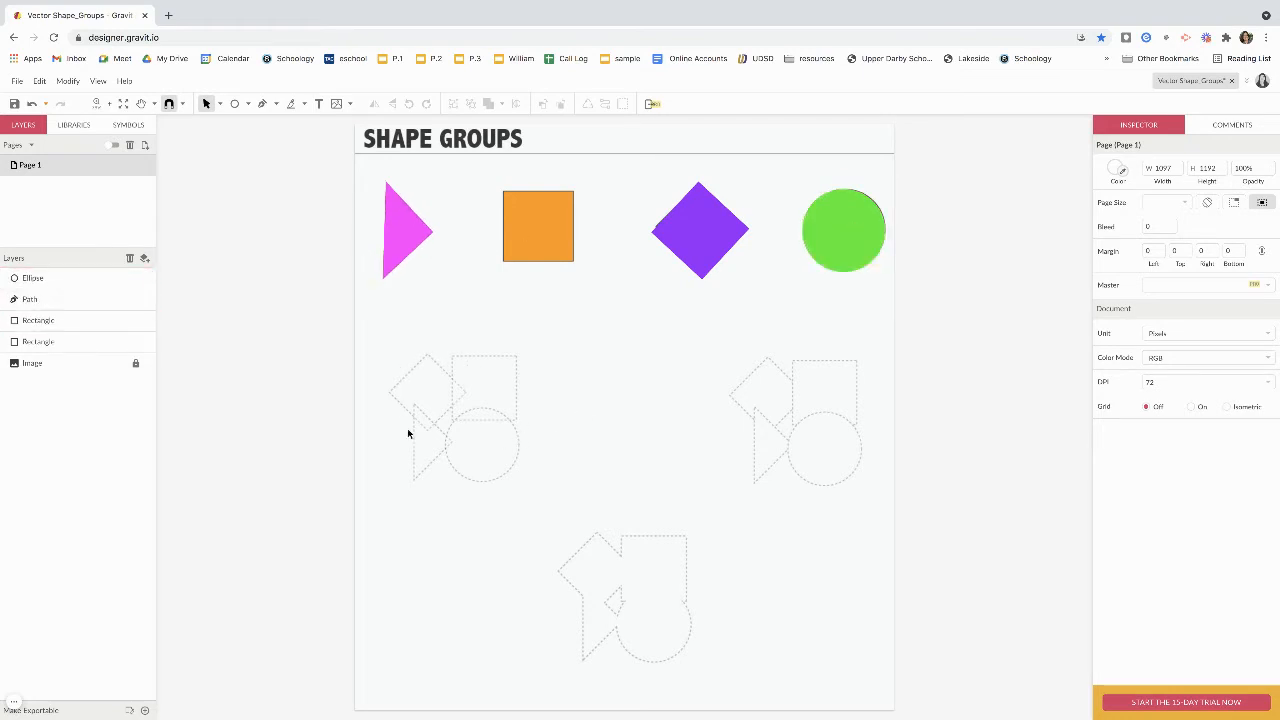
- Duplicate the magenta triangle just below the original and delete that copy
click(395, 232)
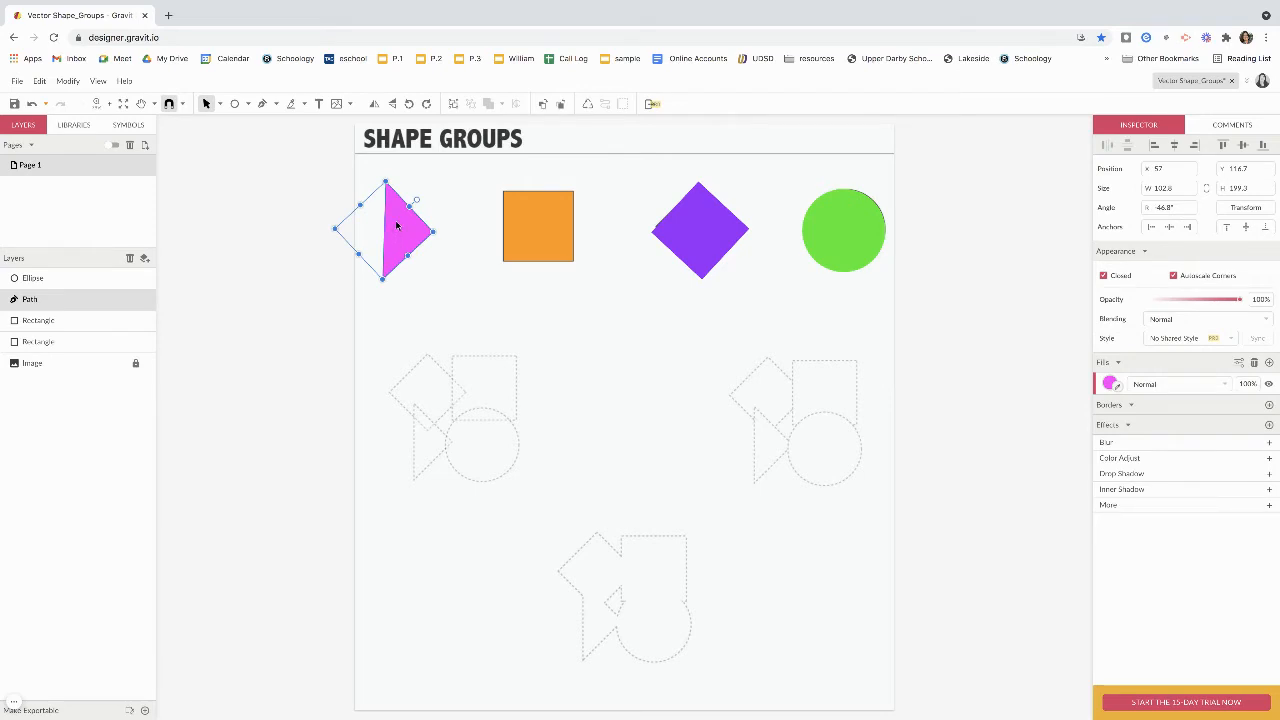
click(39, 81)
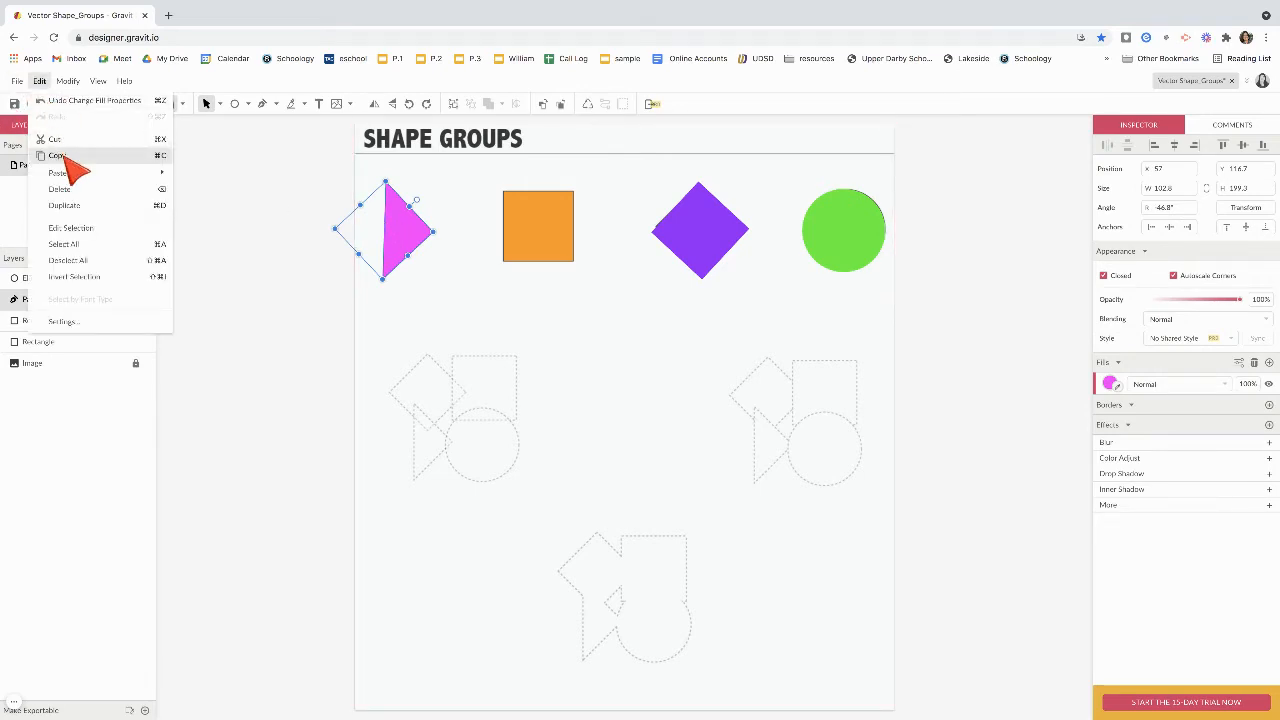
click(39, 84)
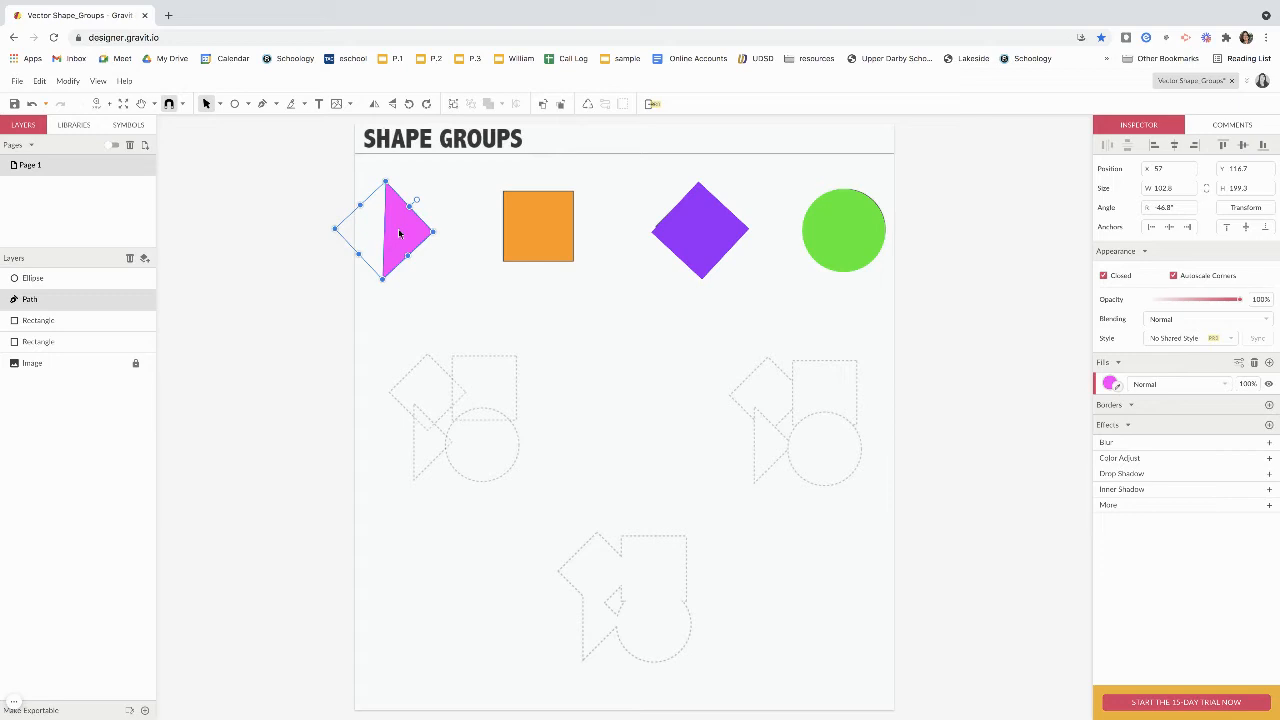
drag(402, 232, 408, 346)
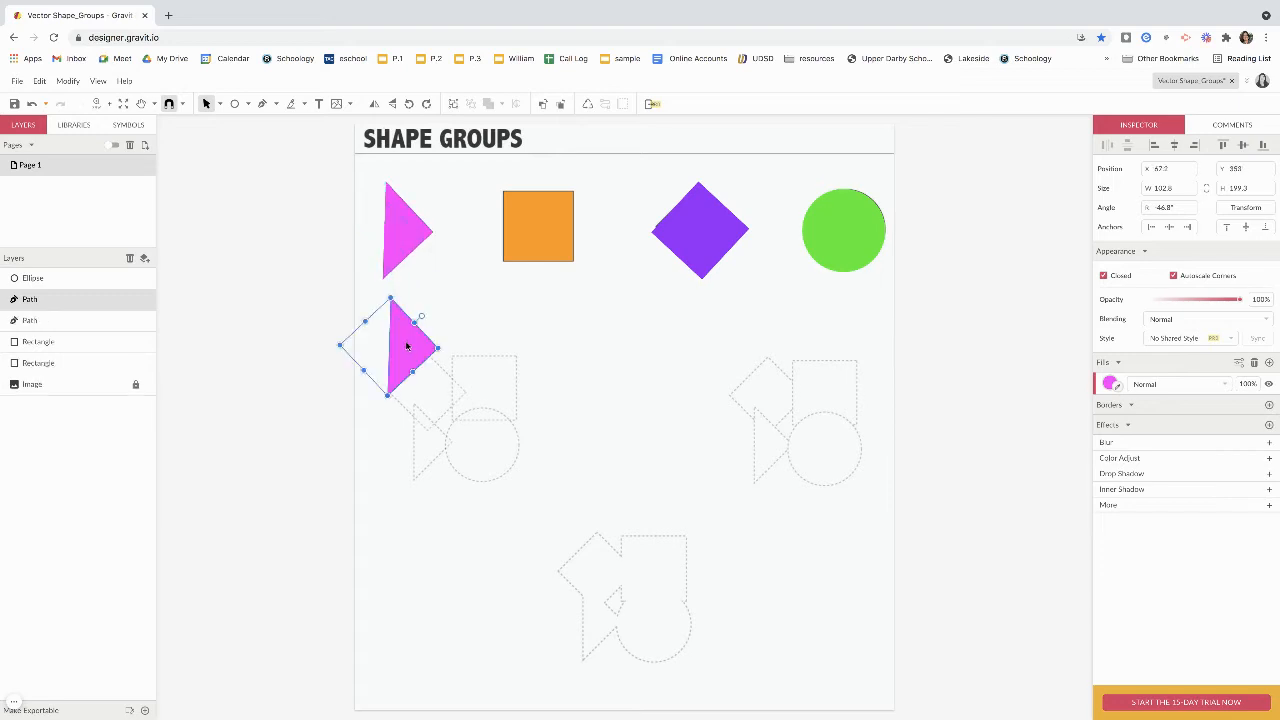
key(Delete)
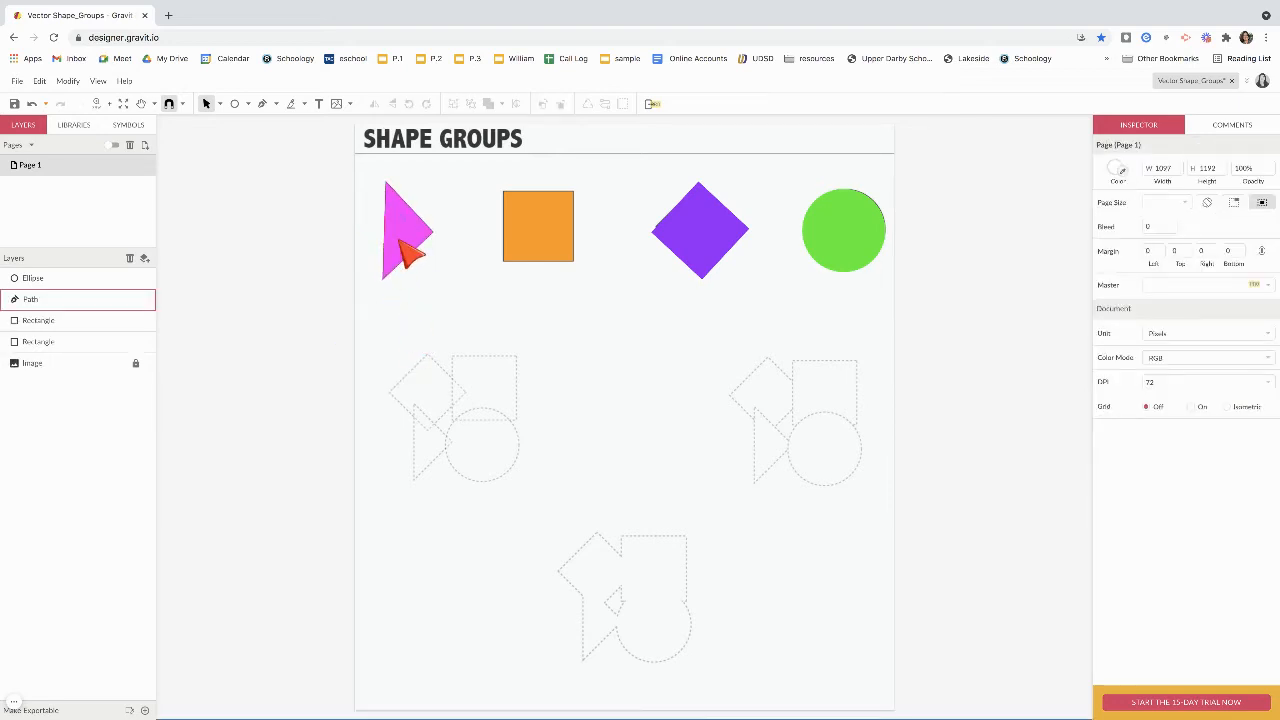
- Place duplicates of the magenta triangle, orange square, purple diamond and green circle over the matching parts of the first dashed shape group
drag(404, 245, 432, 452)
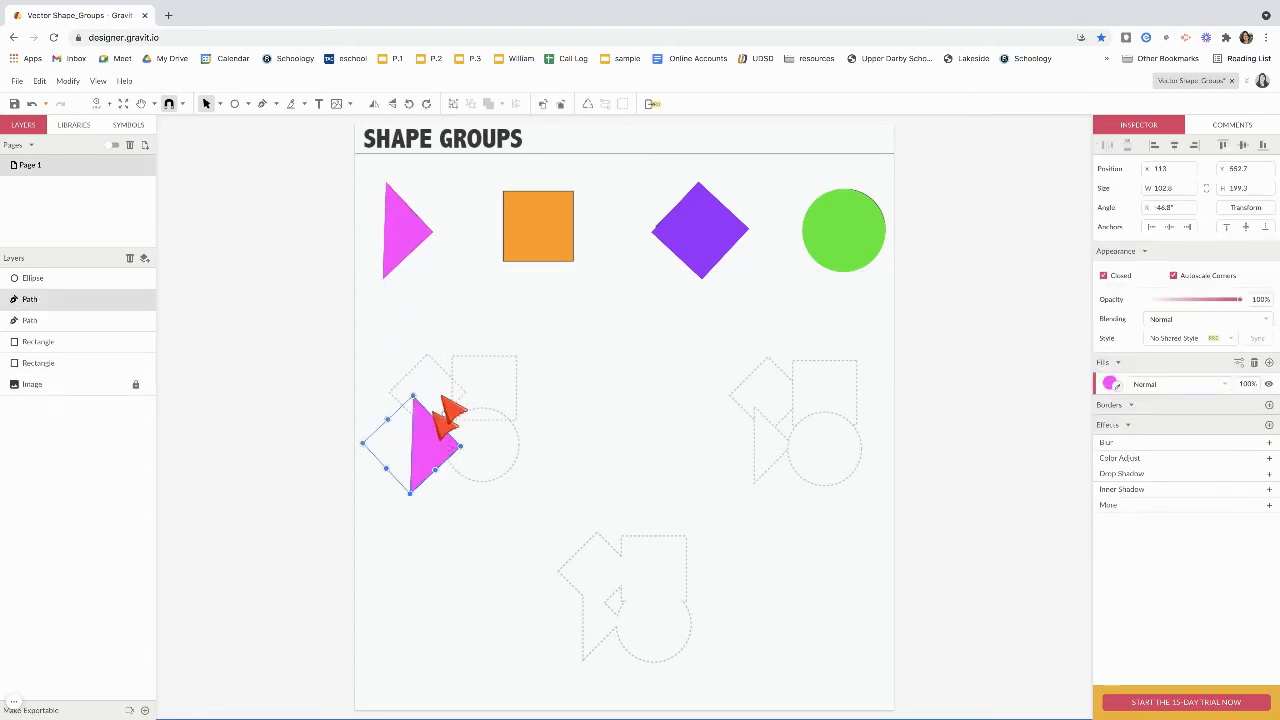
click(548, 245)
drag(551, 257, 500, 408)
drag(690, 252, 420, 406)
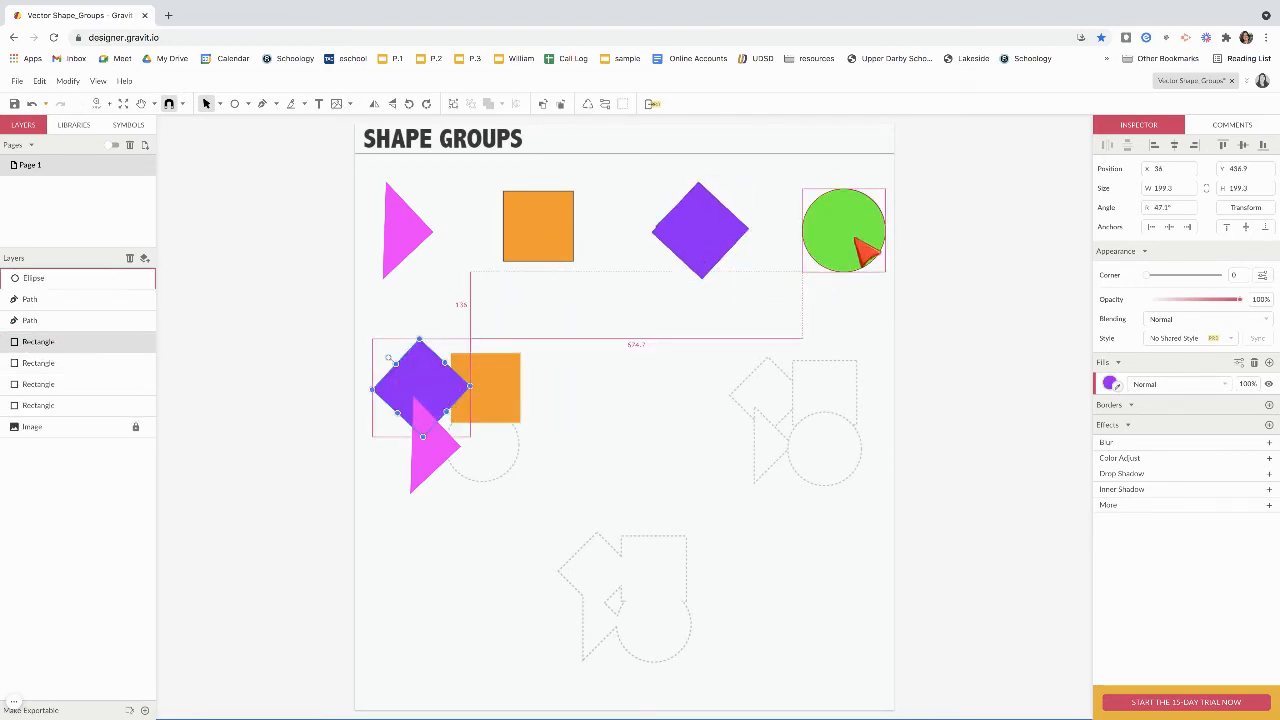
click(855, 258)
drag(550, 437, 494, 452)
click(643, 432)
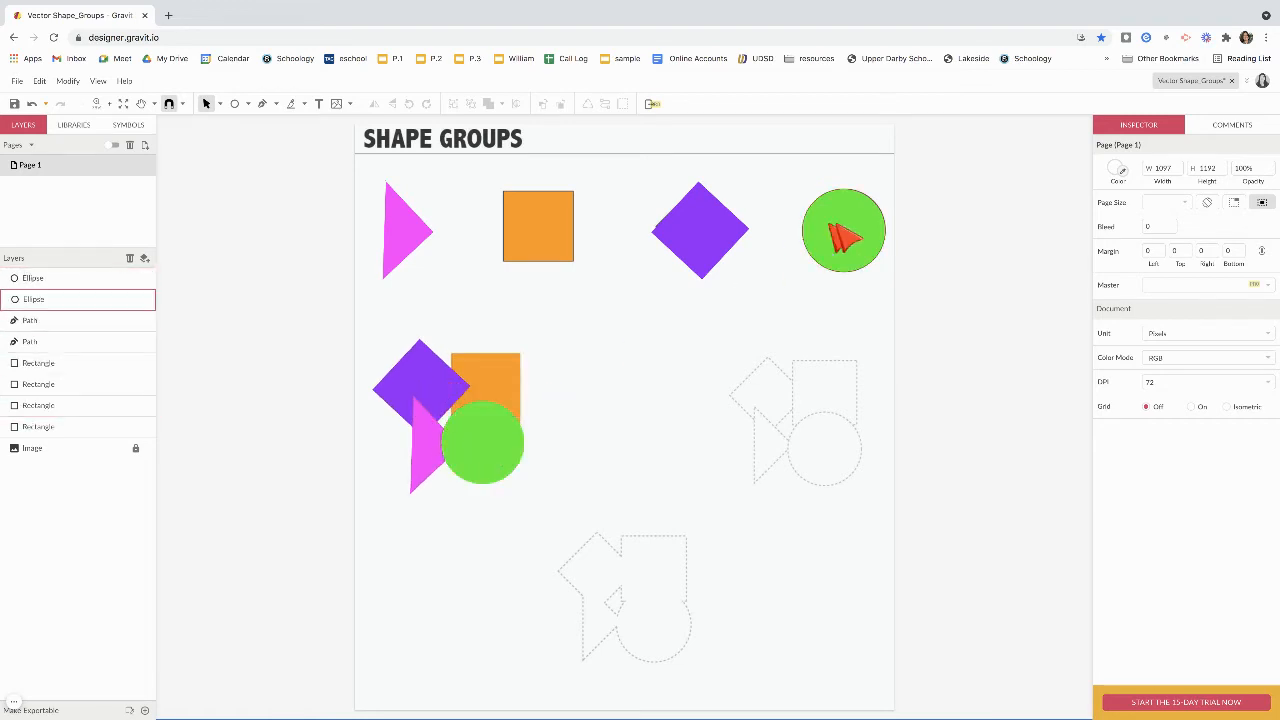
- Move the first group's green circle behind all other coloured shapes, directly above the locked image in the layer order
click(490, 442)
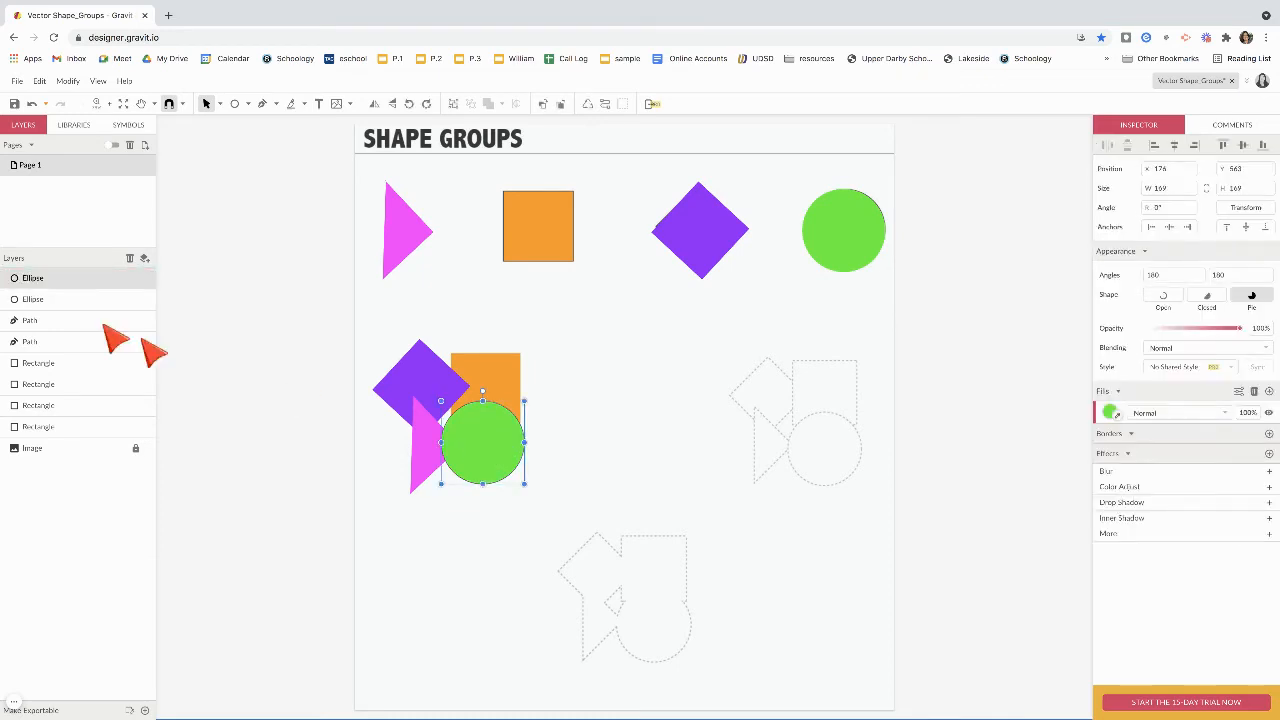
drag(45, 296, 46, 438)
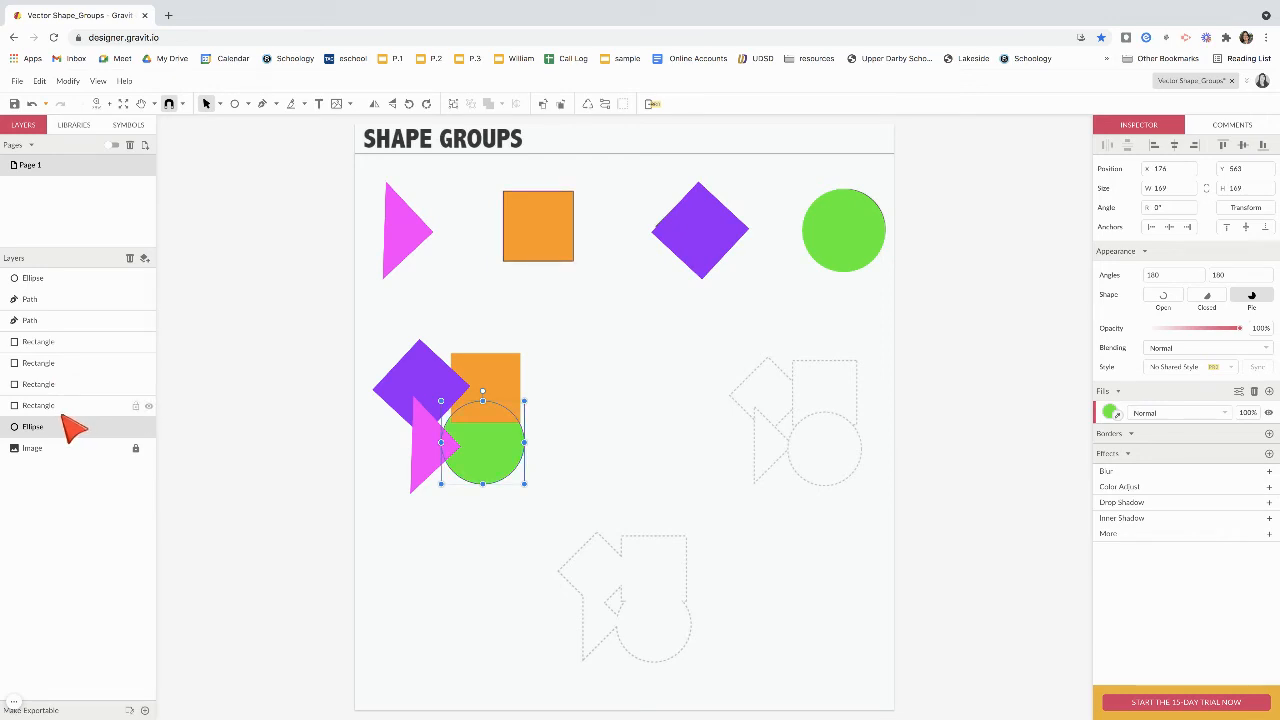
click(554, 406)
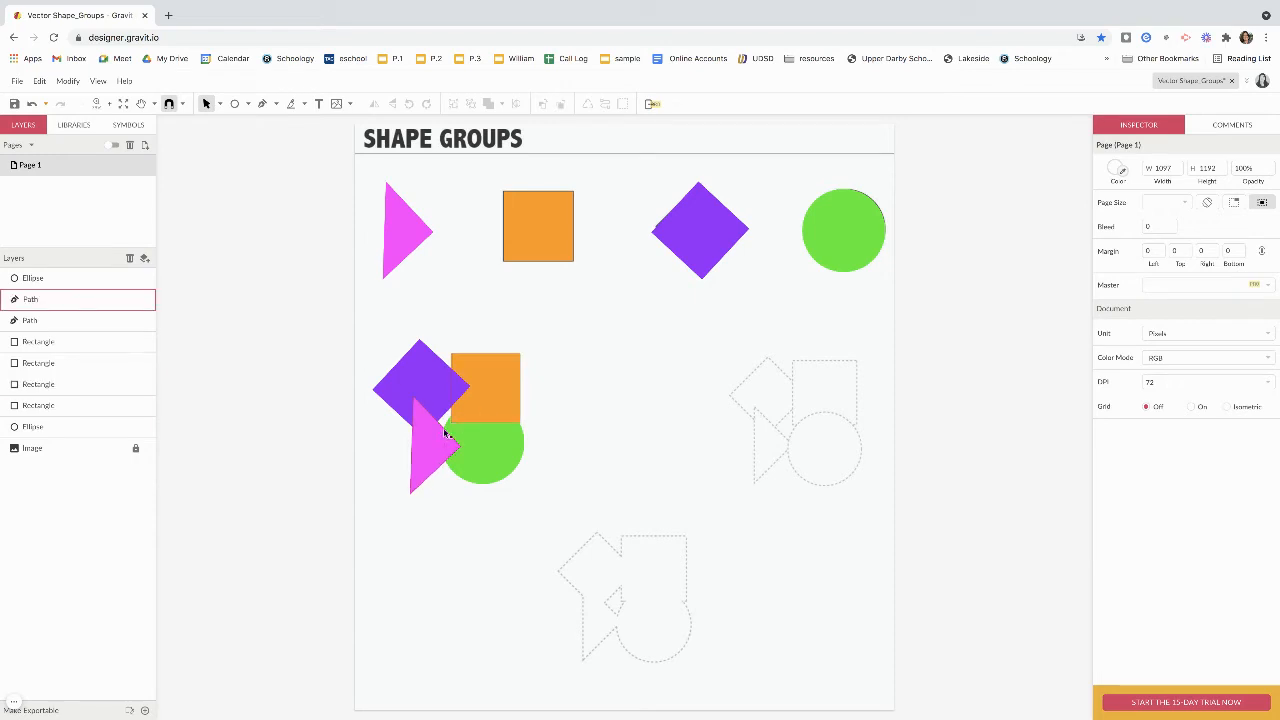
- Open the Arrange options for the green circle in the first shape group
right_click(506, 462)
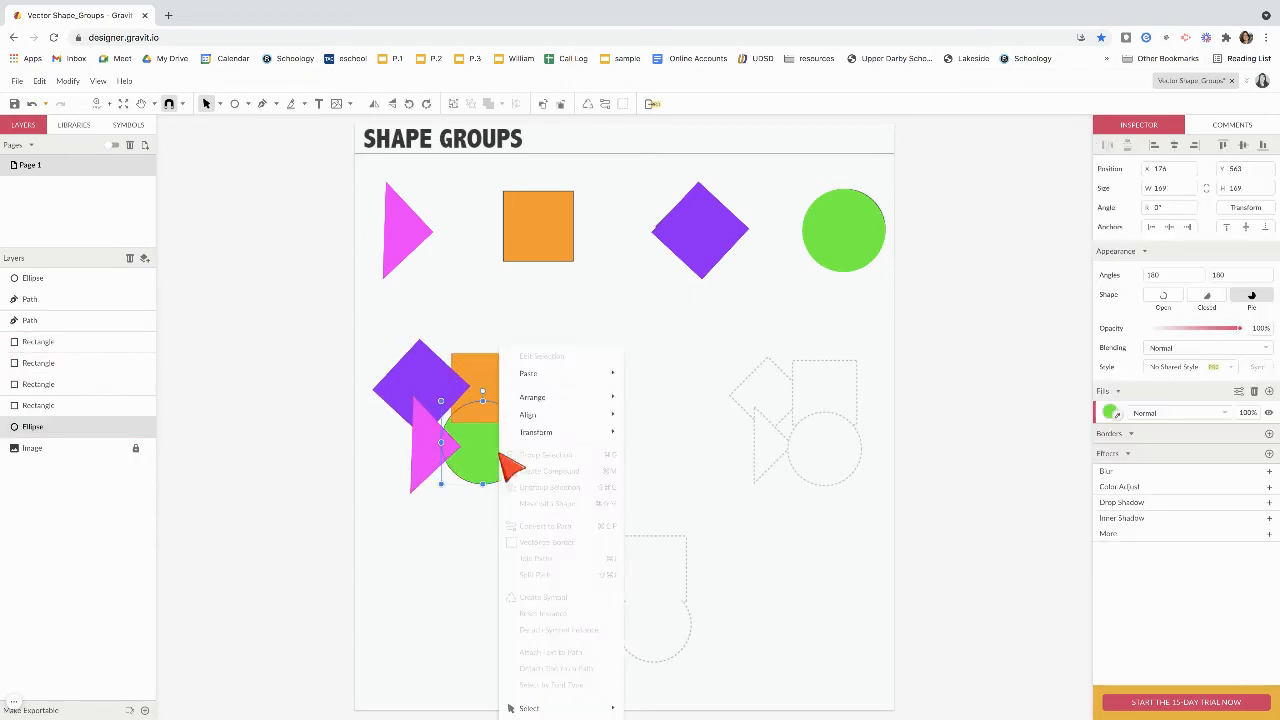
mouse_move(560, 432)
mouse_move(594, 398)
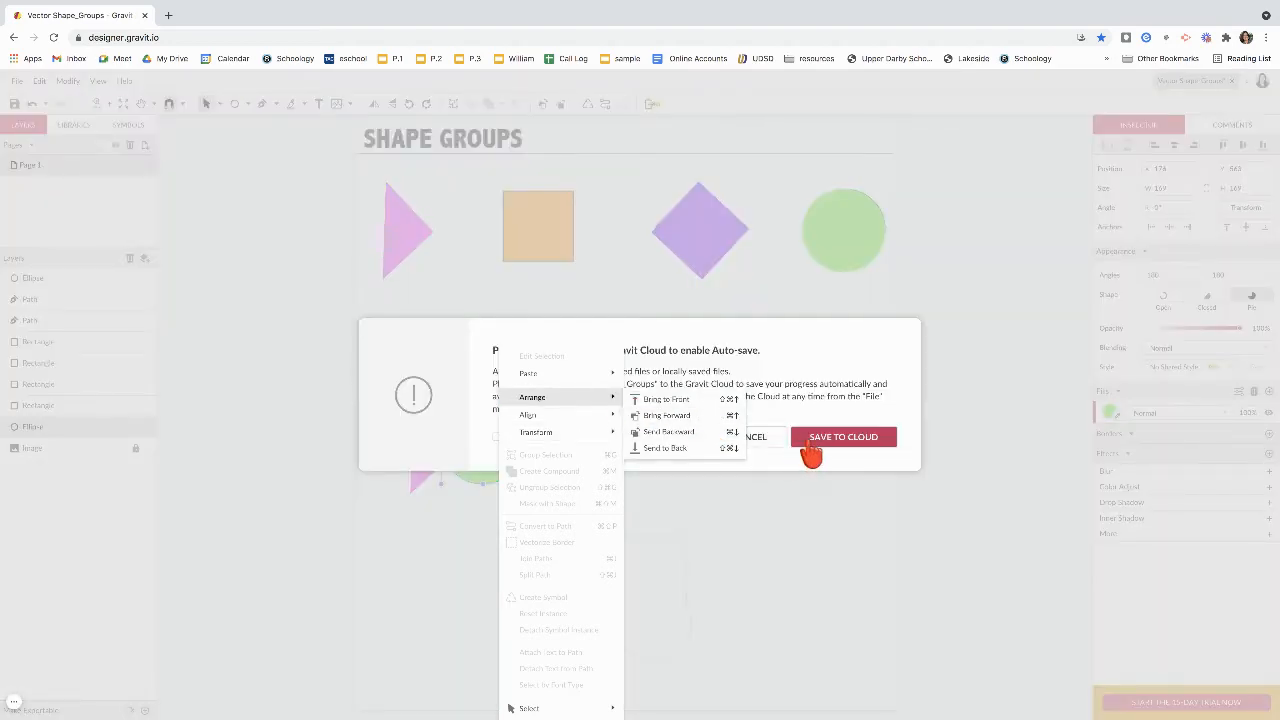
- Save the document to Gravit Cloud as Vector Shape_Groups
click(807, 440)
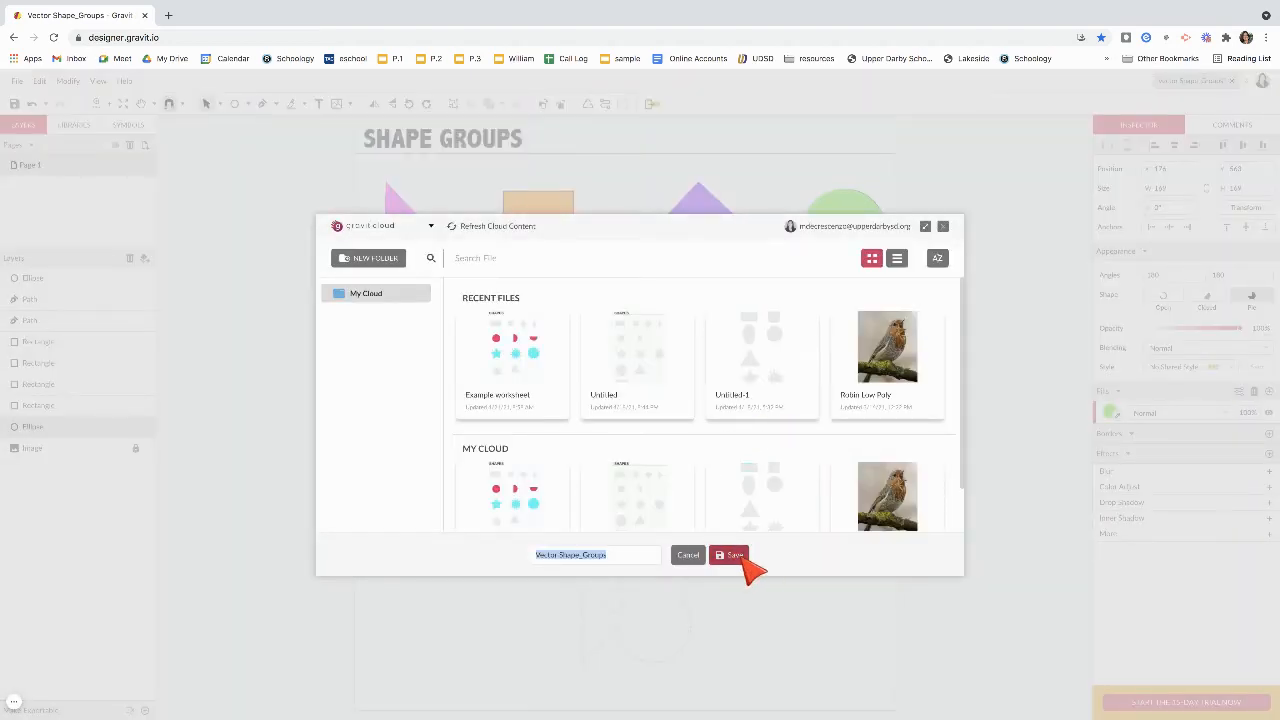
click(742, 558)
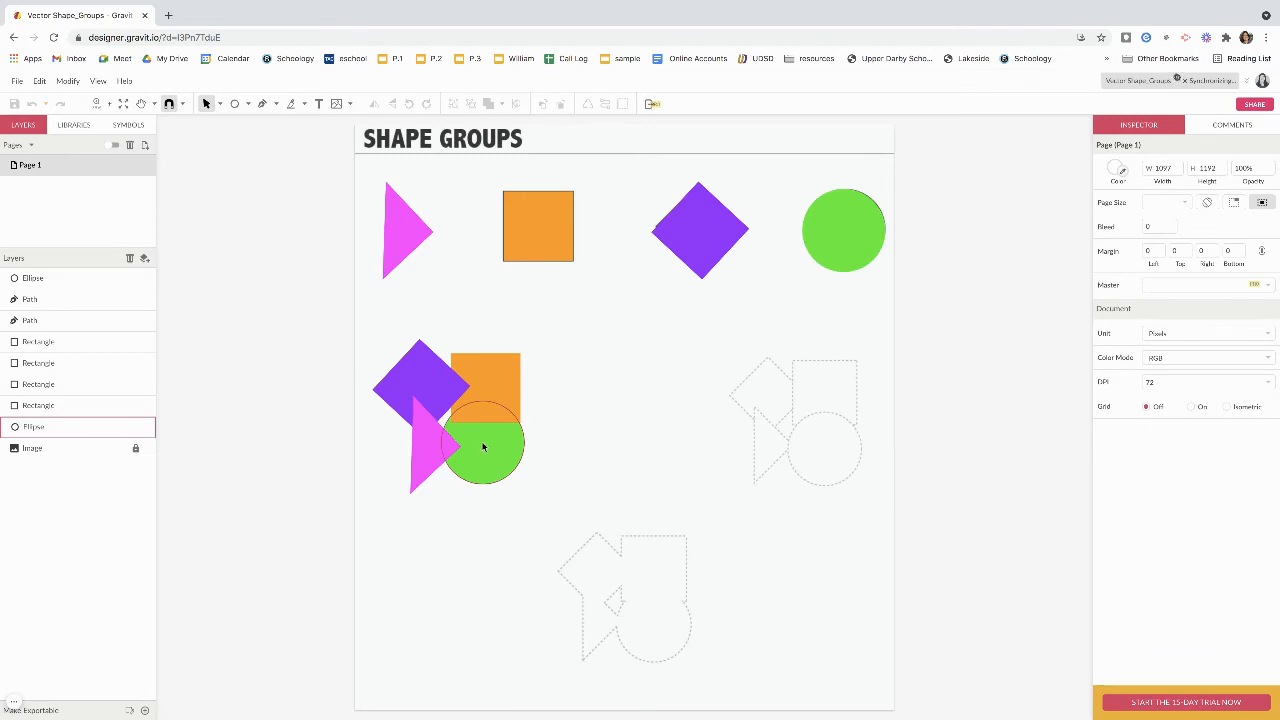
- Review the Arrange ordering choices for the first group's green circle and close them without applying any
click(483, 447)
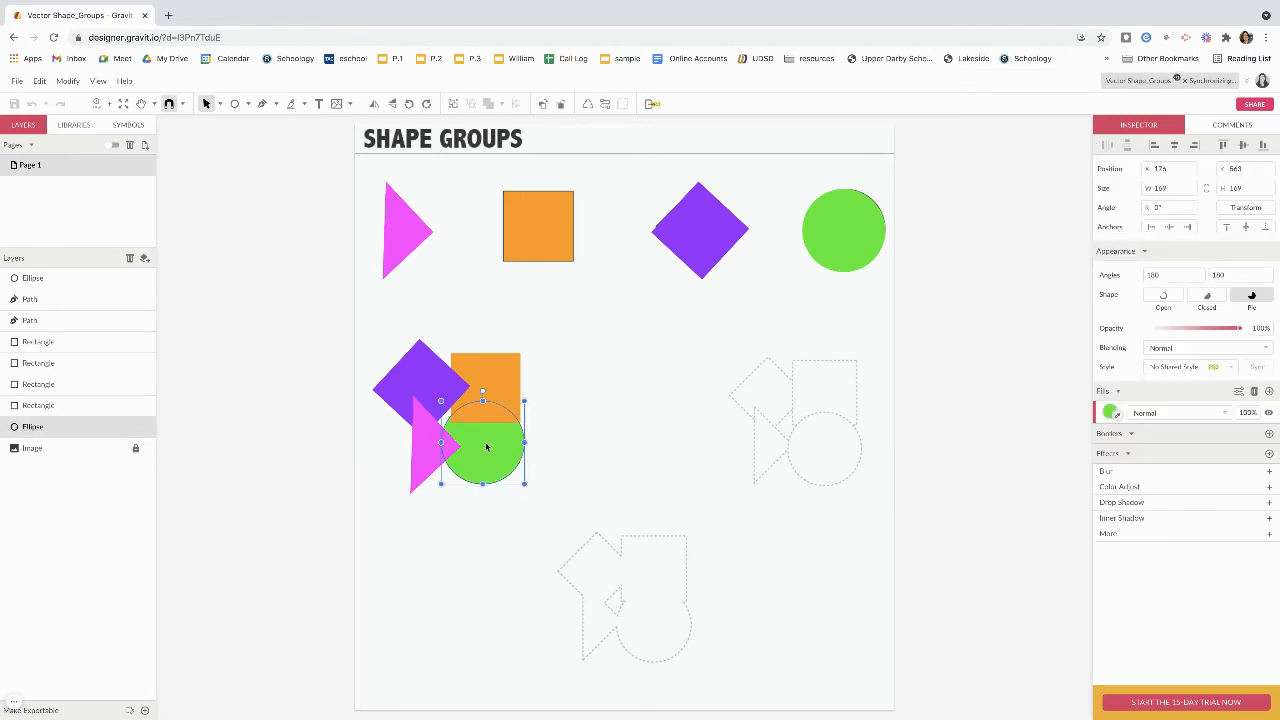
right_click(485, 447)
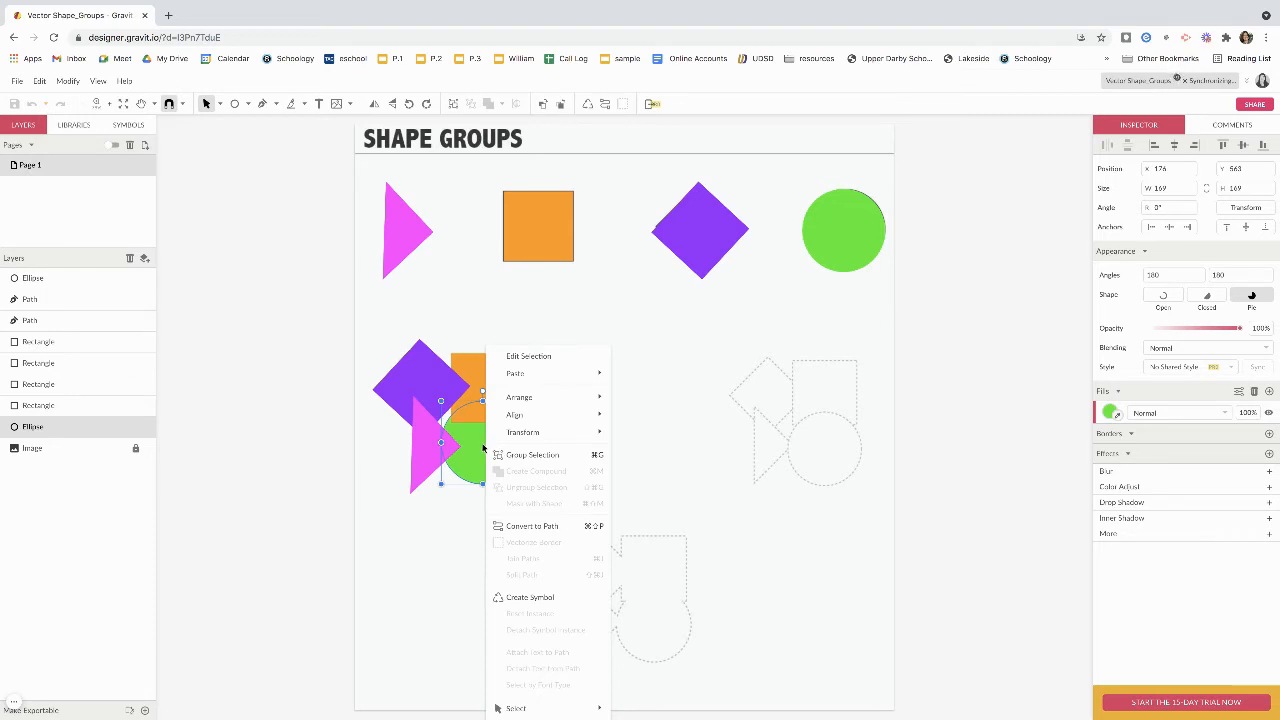
mouse_move(566, 403)
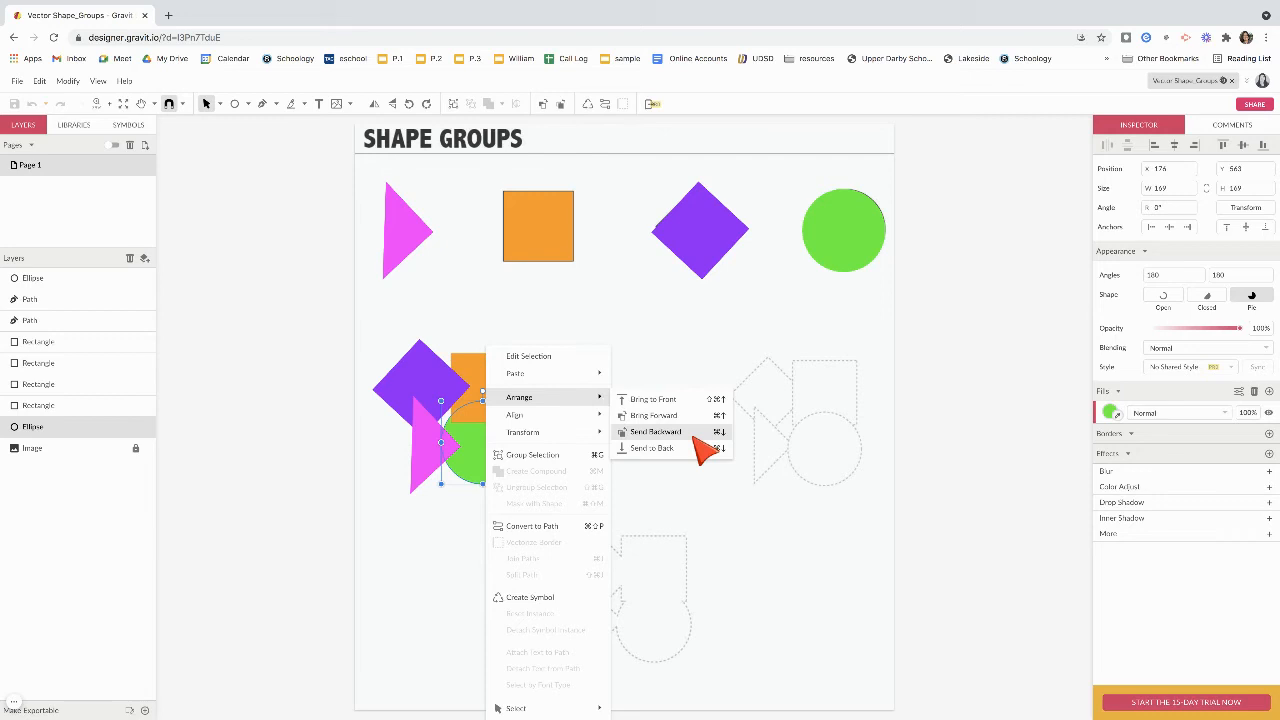
click(668, 493)
- Nest the first group's orange square inside the green circle's layer and undo the change
click(496, 397)
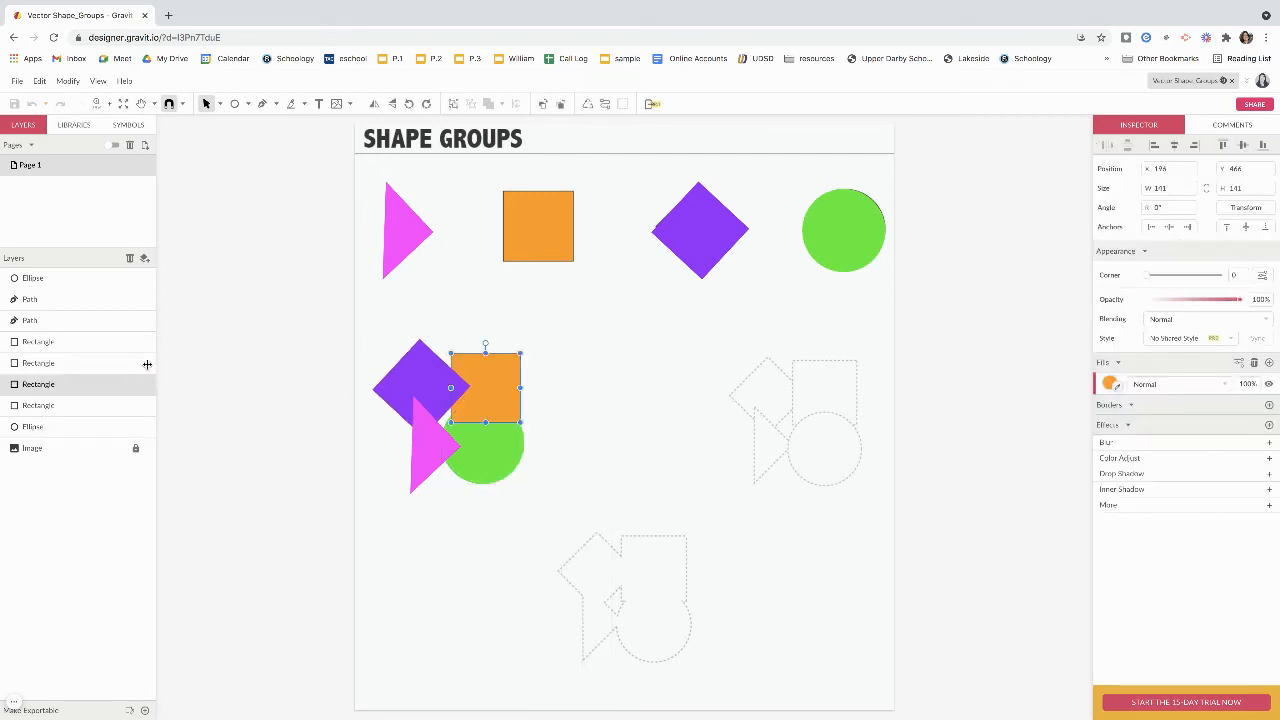
drag(56, 384, 58, 431)
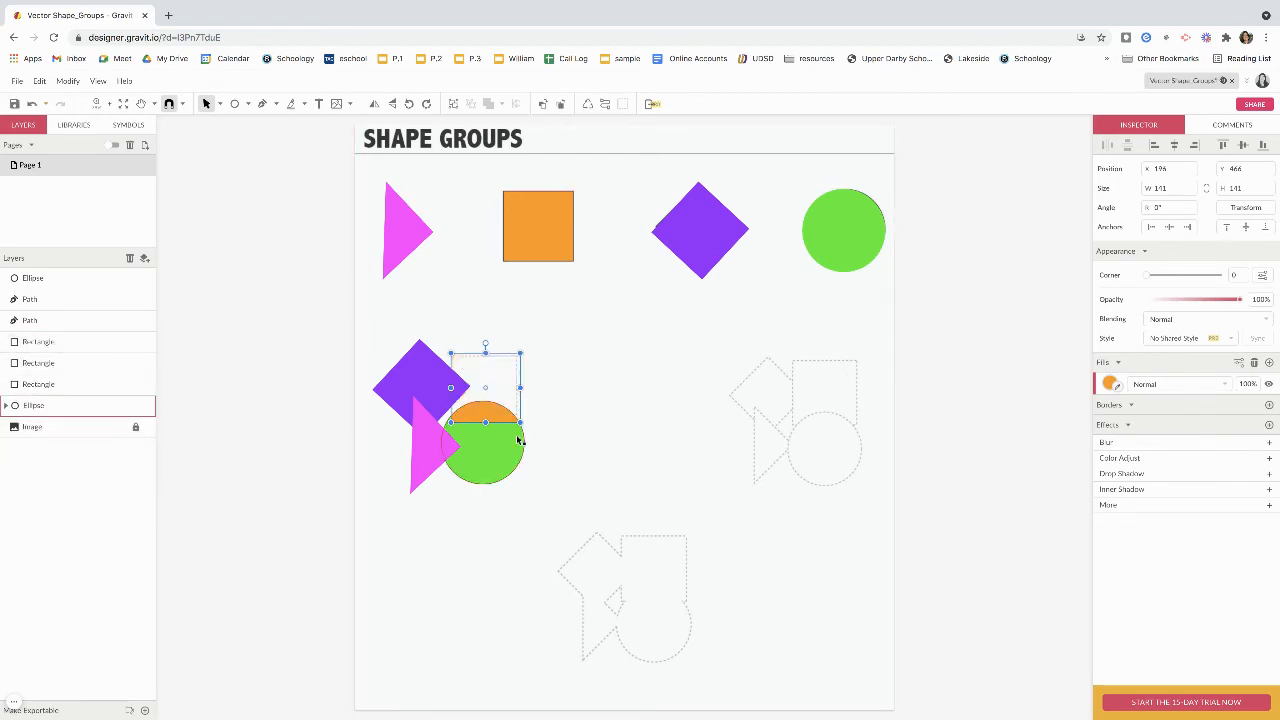
key(ctrl+z)
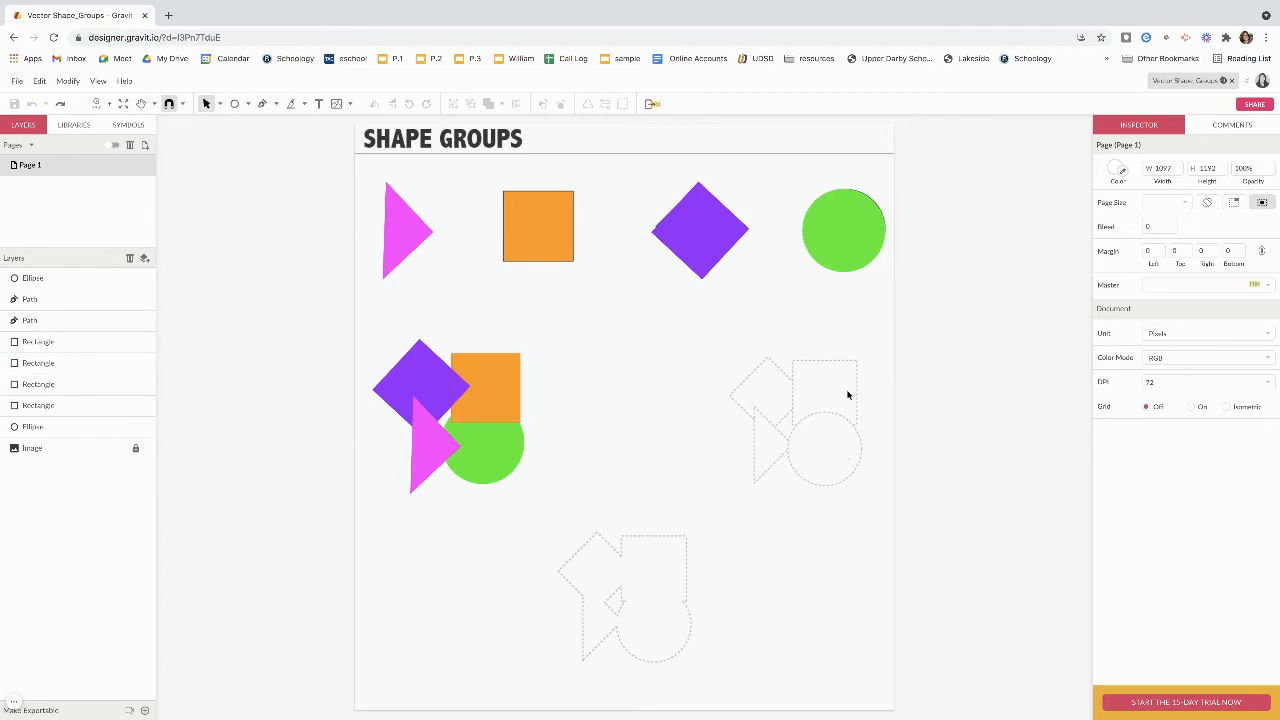
- Try moving the first group's orange square, purple diamond and green circle onto the second dashed shape group, and undo the moves
drag(485, 400, 818, 410)
drag(443, 392, 790, 402)
drag(486, 449, 829, 484)
key(ctrl+z)
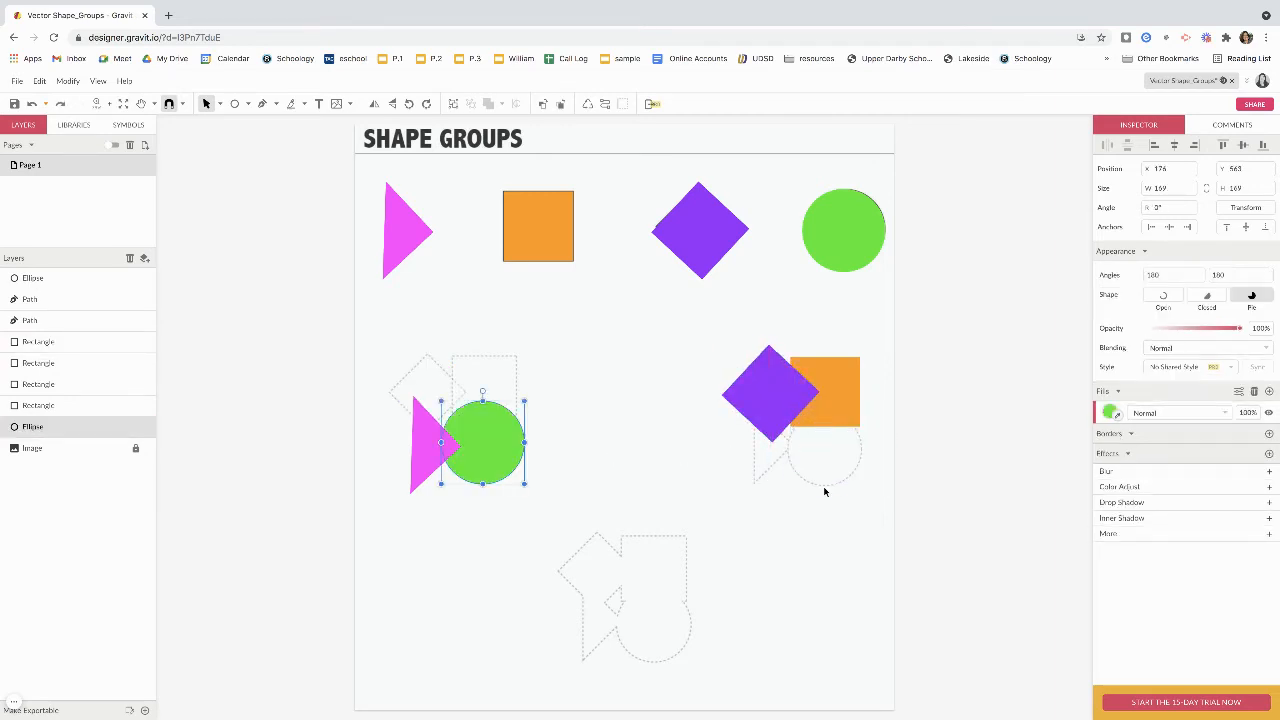
key(ctrl+z)
key(ctrl+z)
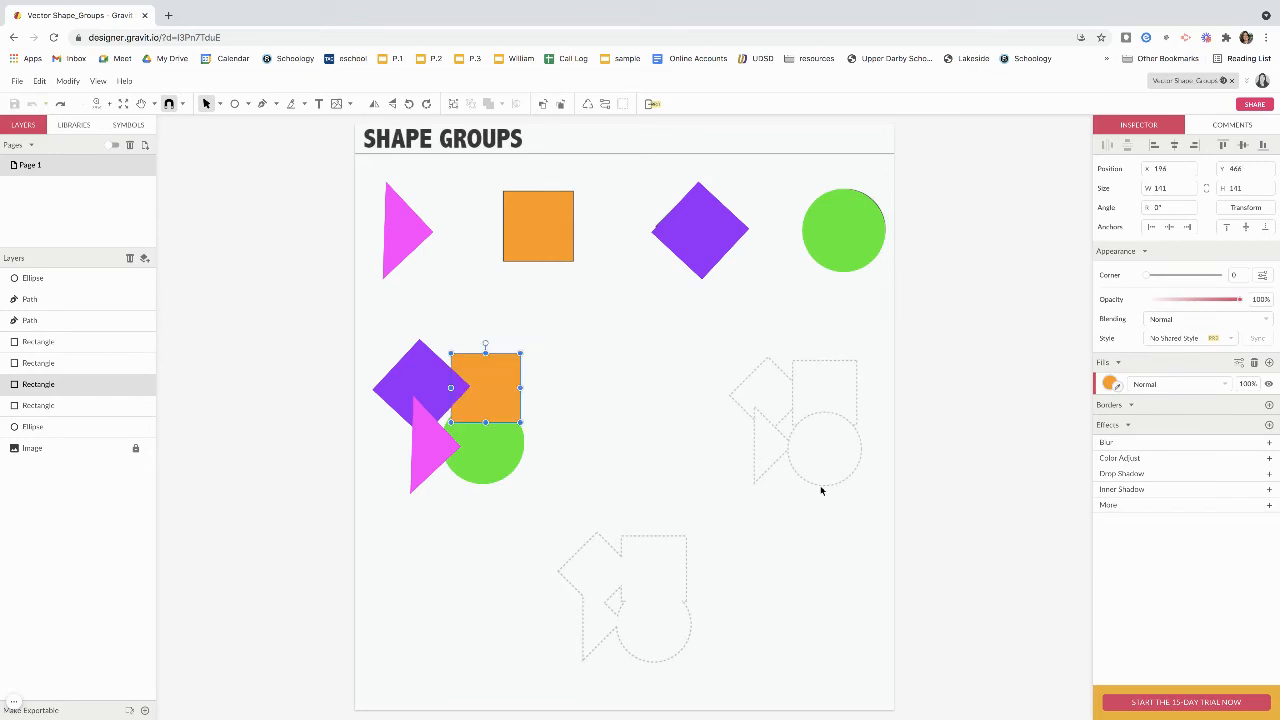
- Rotate and resize the first group's four shapes together, and bring them back to roughly upright over their dashed outlines
click(588, 444)
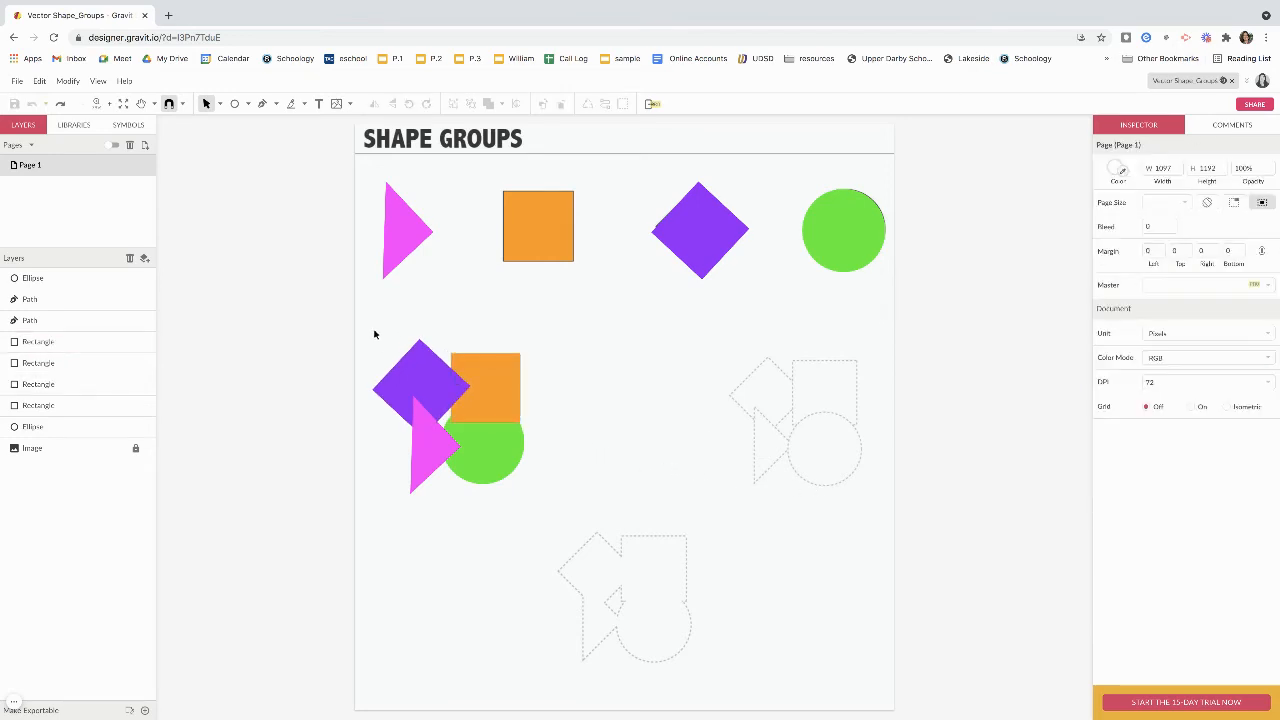
drag(370, 327, 550, 504)
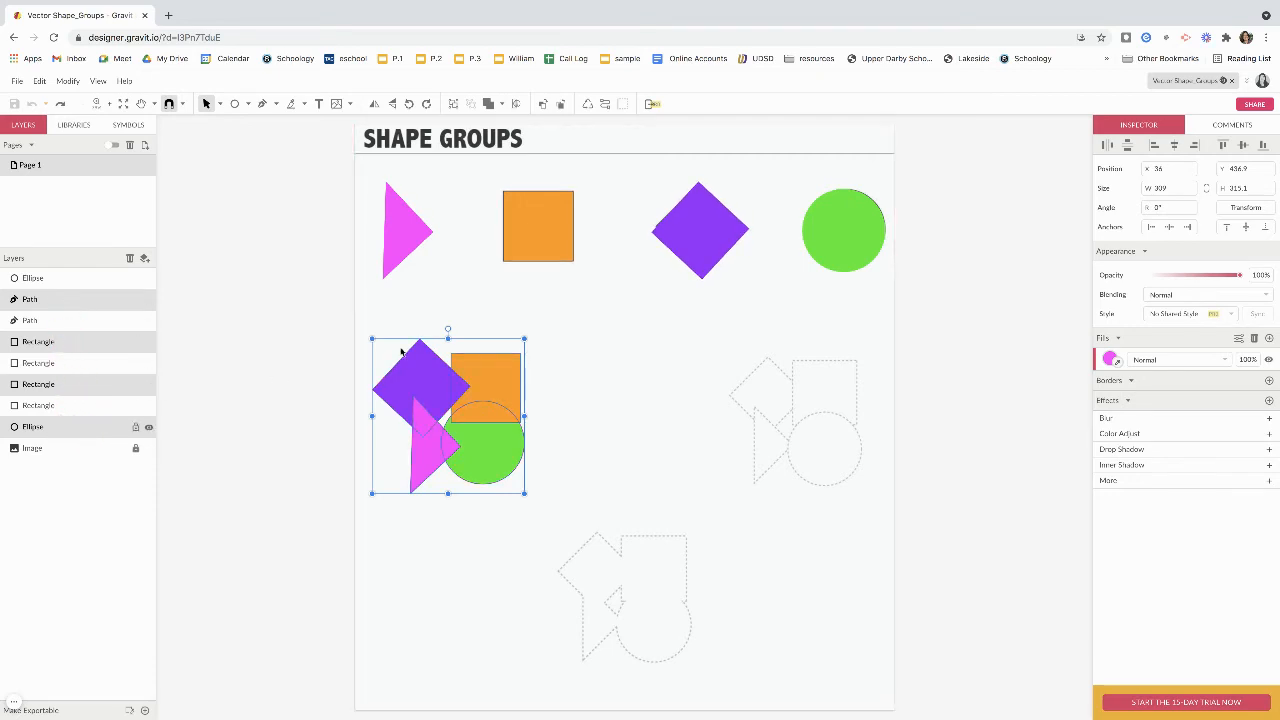
drag(448, 330, 574, 374)
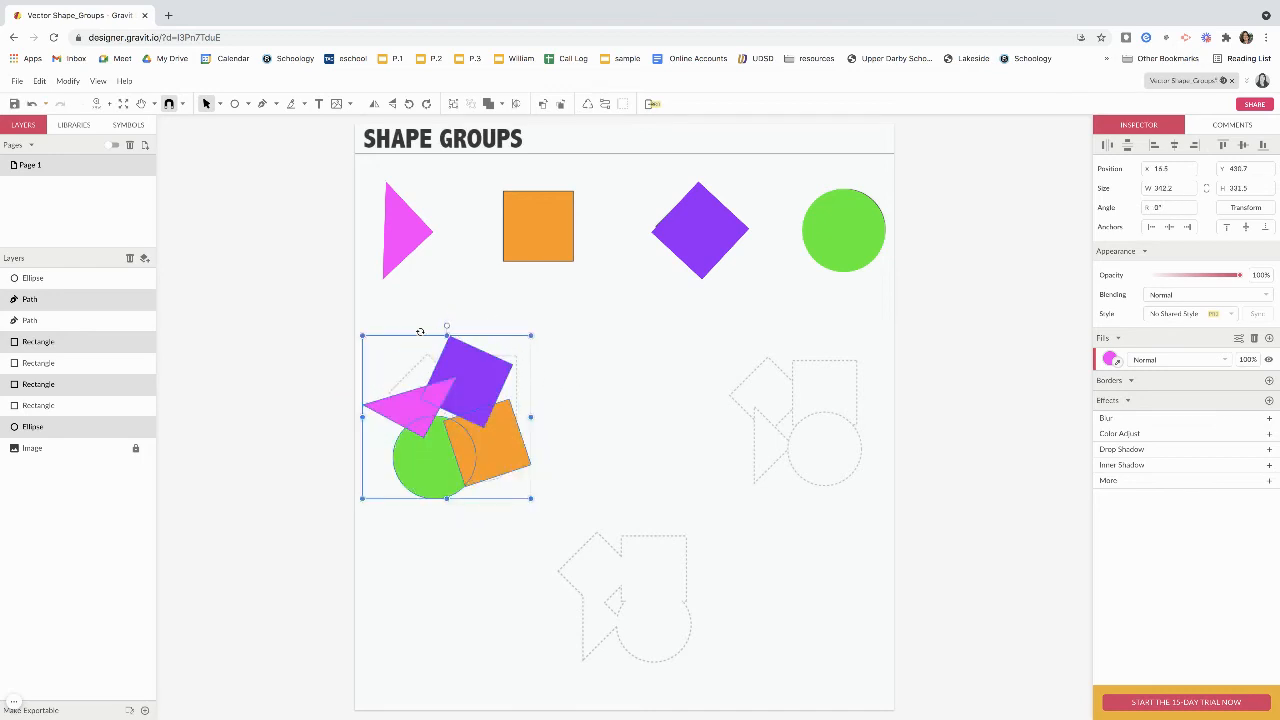
drag(445, 326, 356, 410)
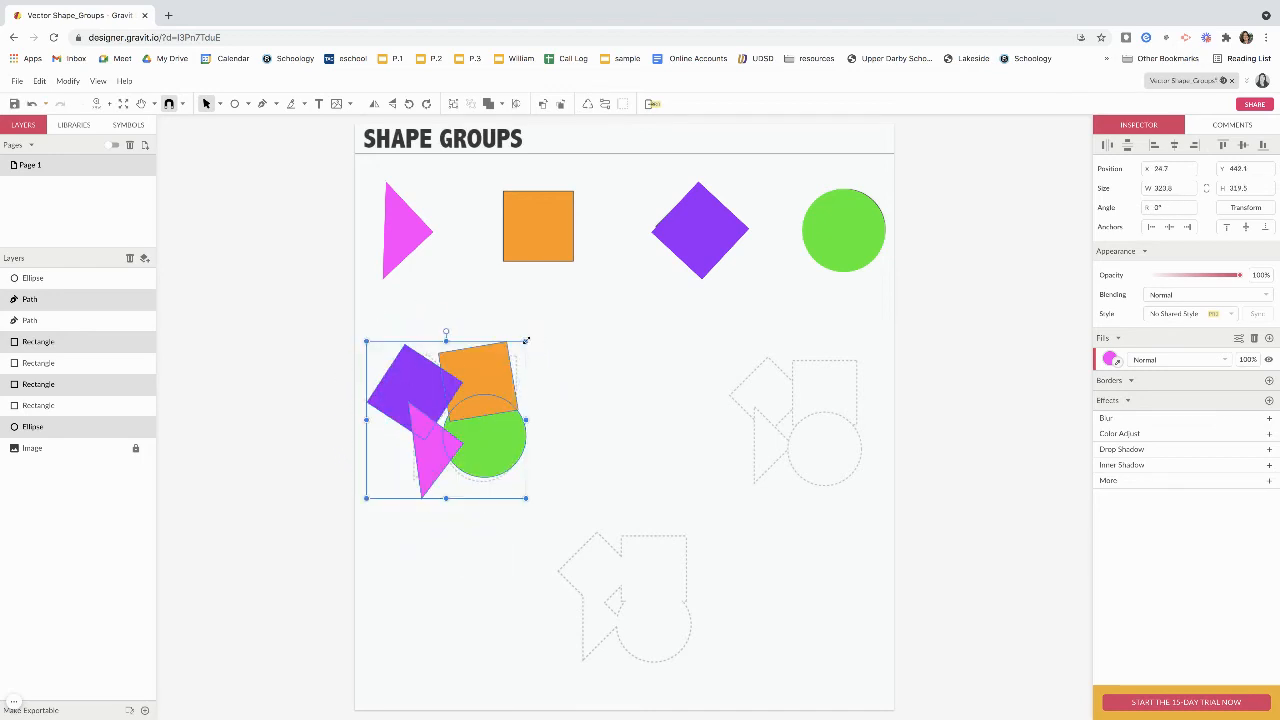
mouse_move(525, 342)
mouse_down()
mouse_move(594, 309)
mouse_move(600, 269)
mouse_move(570, 330)
mouse_move(525, 370)
mouse_move(518, 350)
mouse_move(533, 337)
mouse_up()
drag(450, 326, 467, 334)
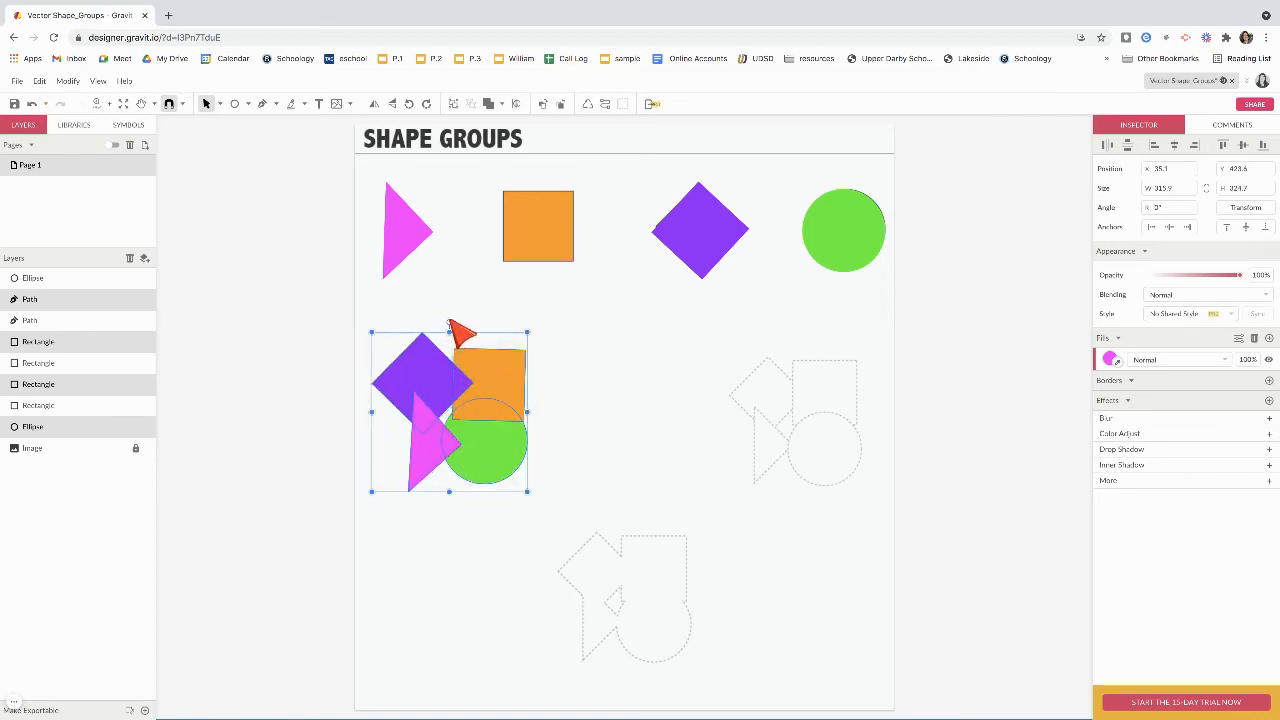
drag(449, 322, 572, 501)
click(450, 322)
mouse_move(487, 450)
mouse_down()
mouse_move(651, 440)
mouse_move(480, 452)
mouse_up()
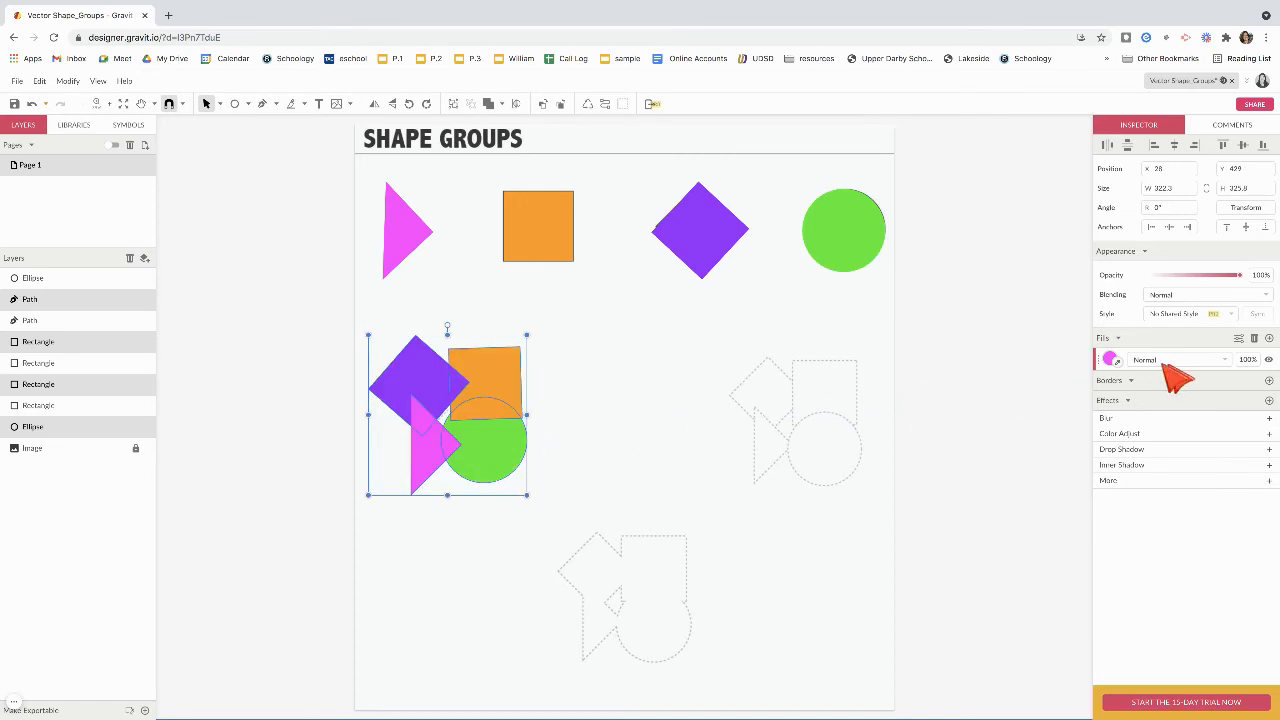
- Try filling all four of the first group's shapes with dark grey 2E2E2E, and undo the fill
click(1111, 359)
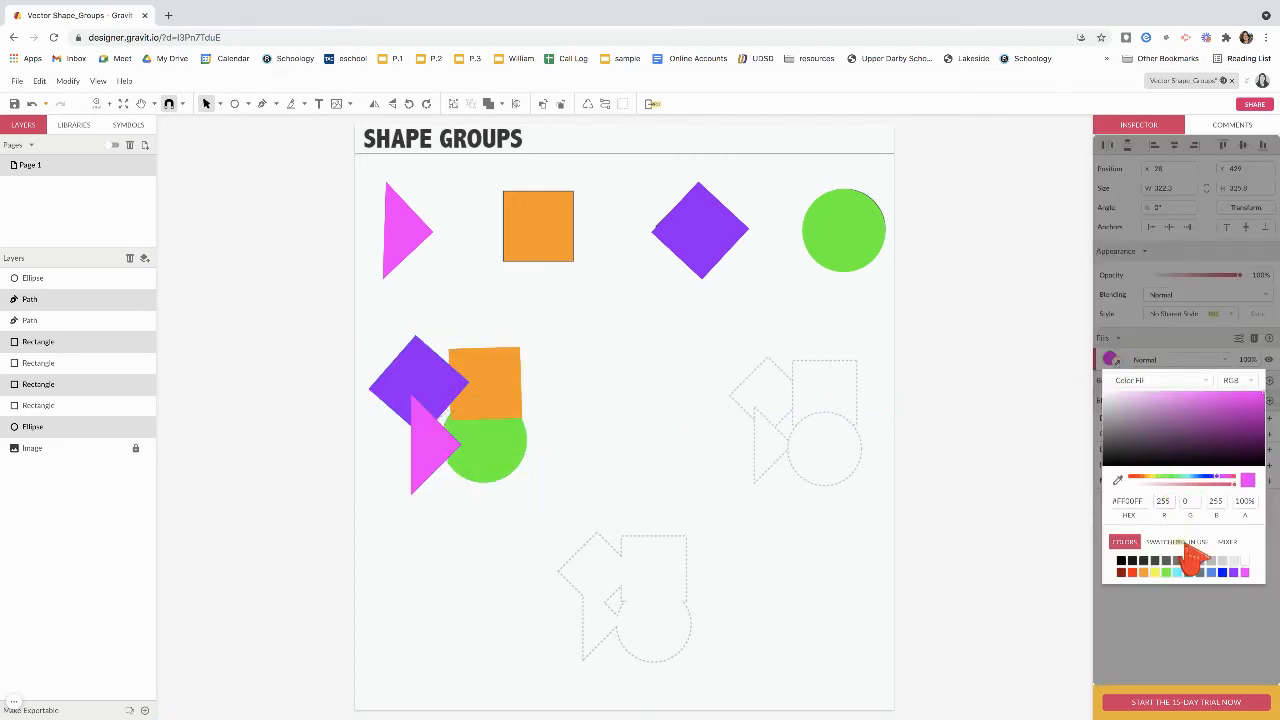
click(1144, 562)
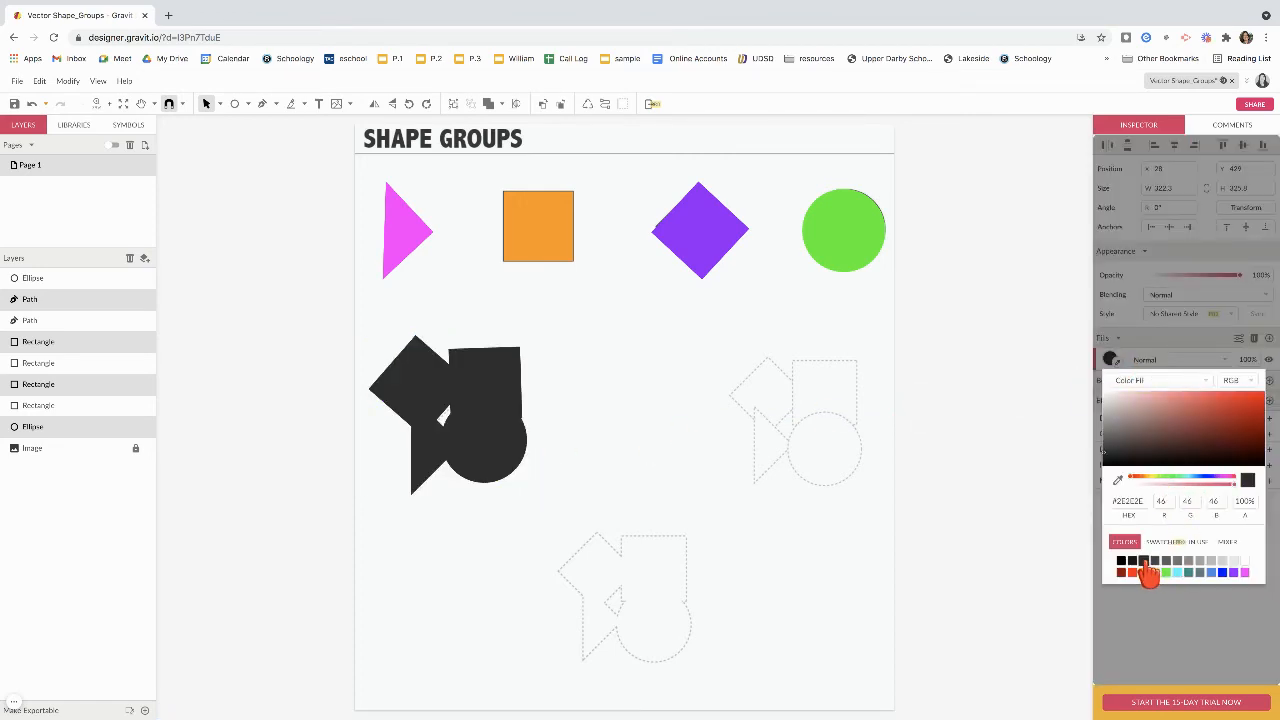
key(ctrl+z)
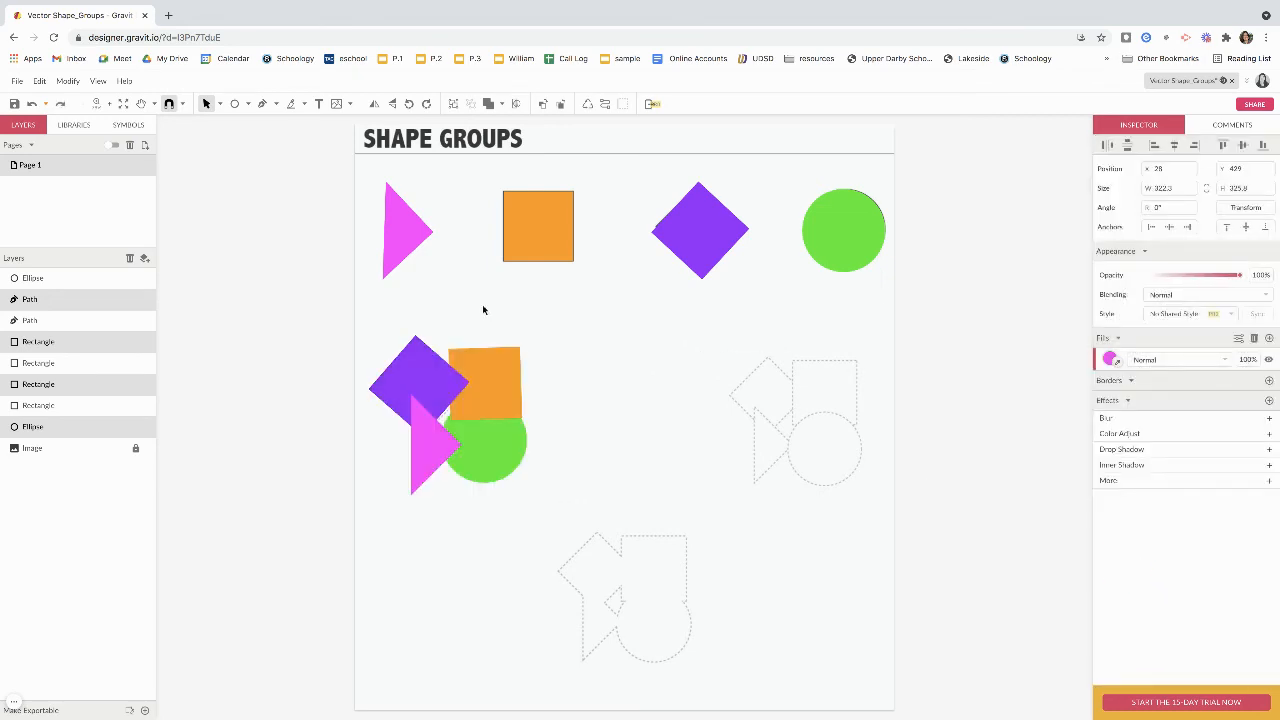
- Move the first group's orange square aside, nudge the green circle slightly down, and put the square back above it
drag(377, 341, 538, 476)
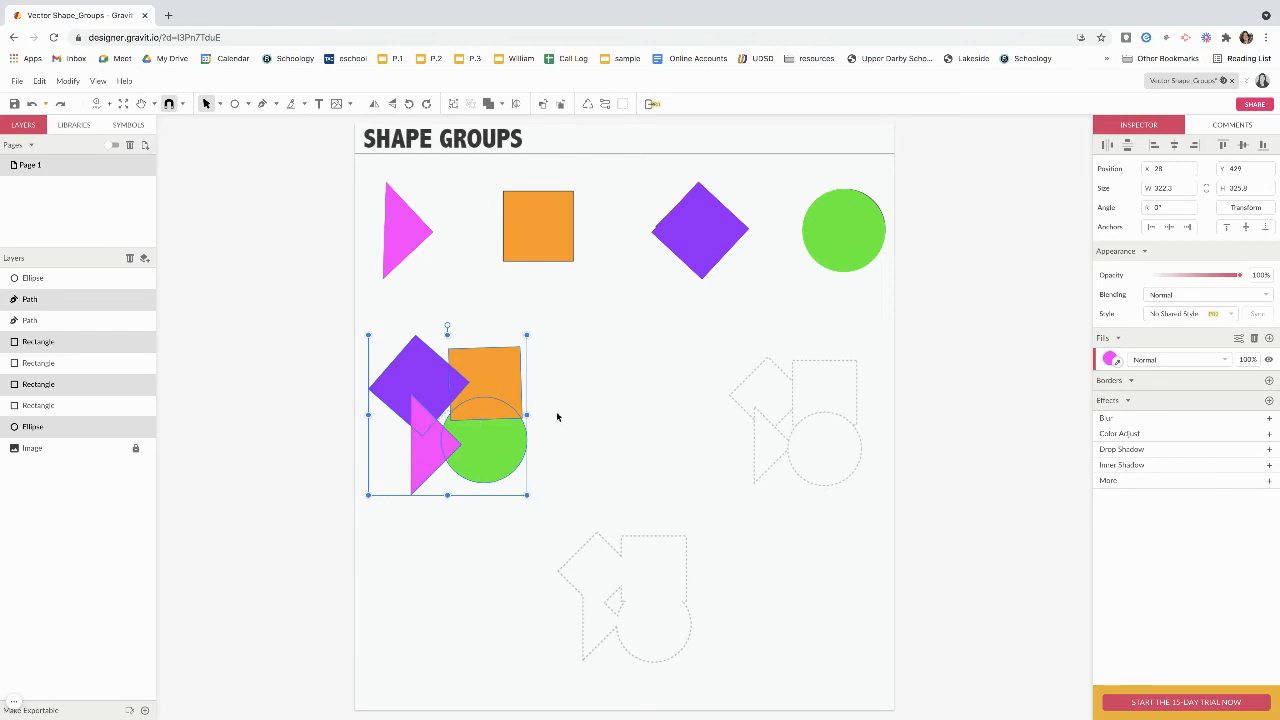
click(682, 390)
click(483, 397)
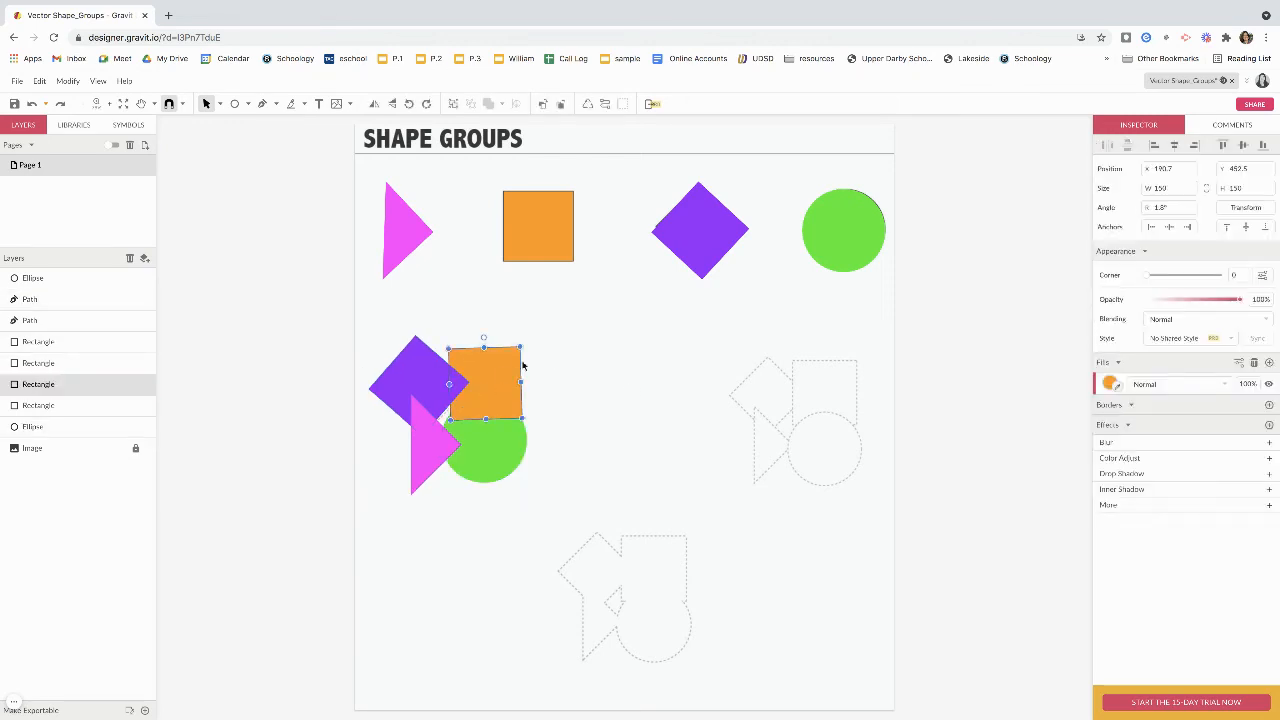
drag(505, 385, 549, 337)
click(479, 461)
mouse_move(500, 456)
mouse_down()
mouse_move(605, 484)
mouse_move(480, 449)
mouse_move(490, 455)
mouse_up()
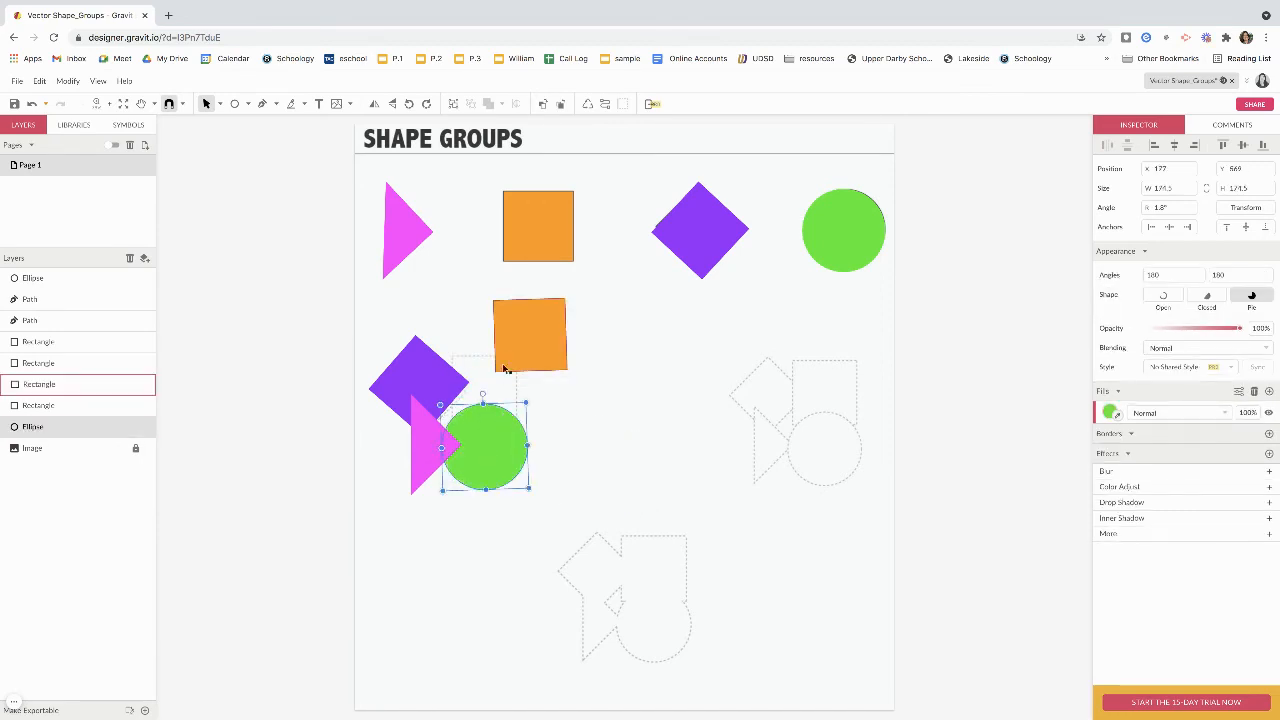
drag(506, 366, 486, 400)
click(591, 390)
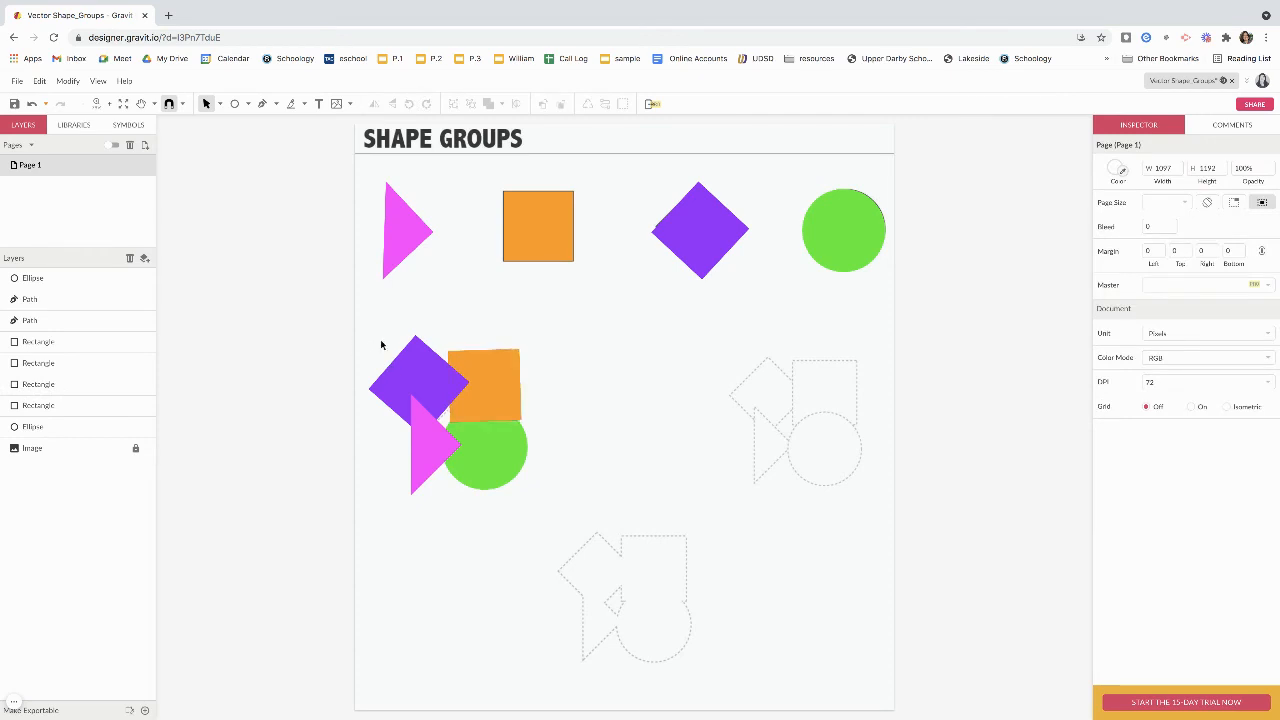
- Duplicate the first group's four shapes over the second dashed shape group and group the copies
drag(381, 341, 538, 482)
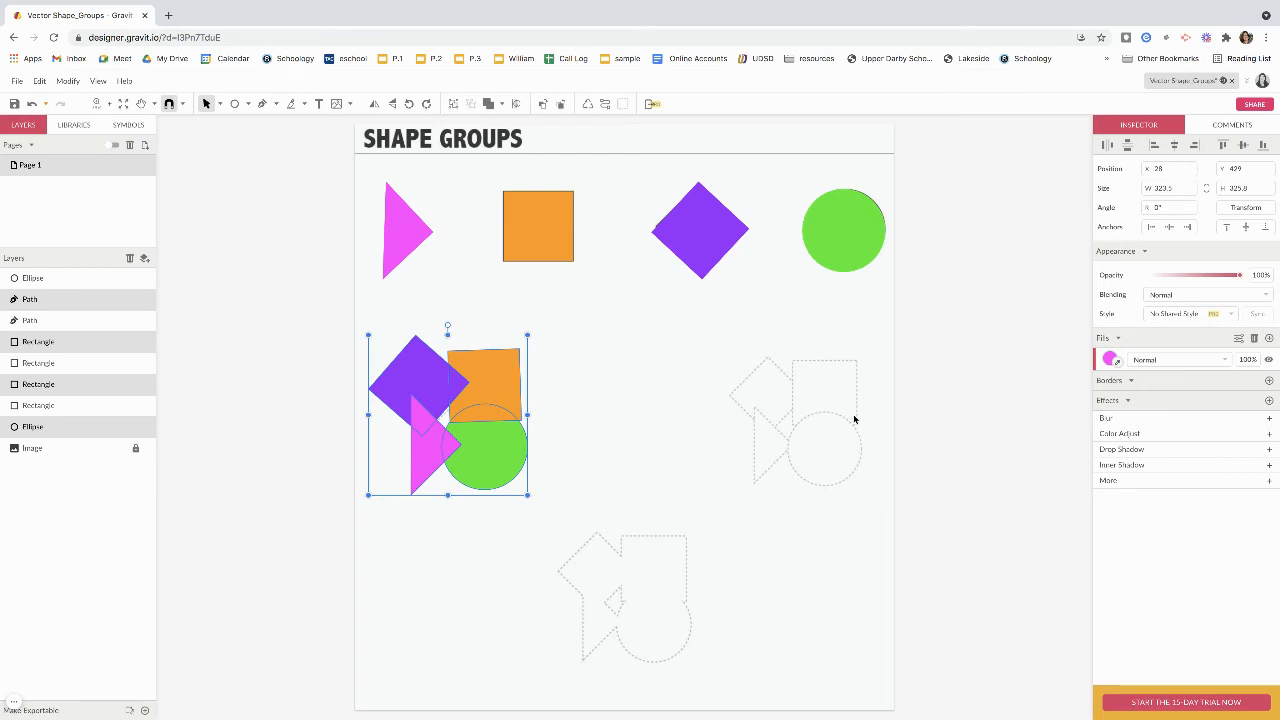
click(572, 404)
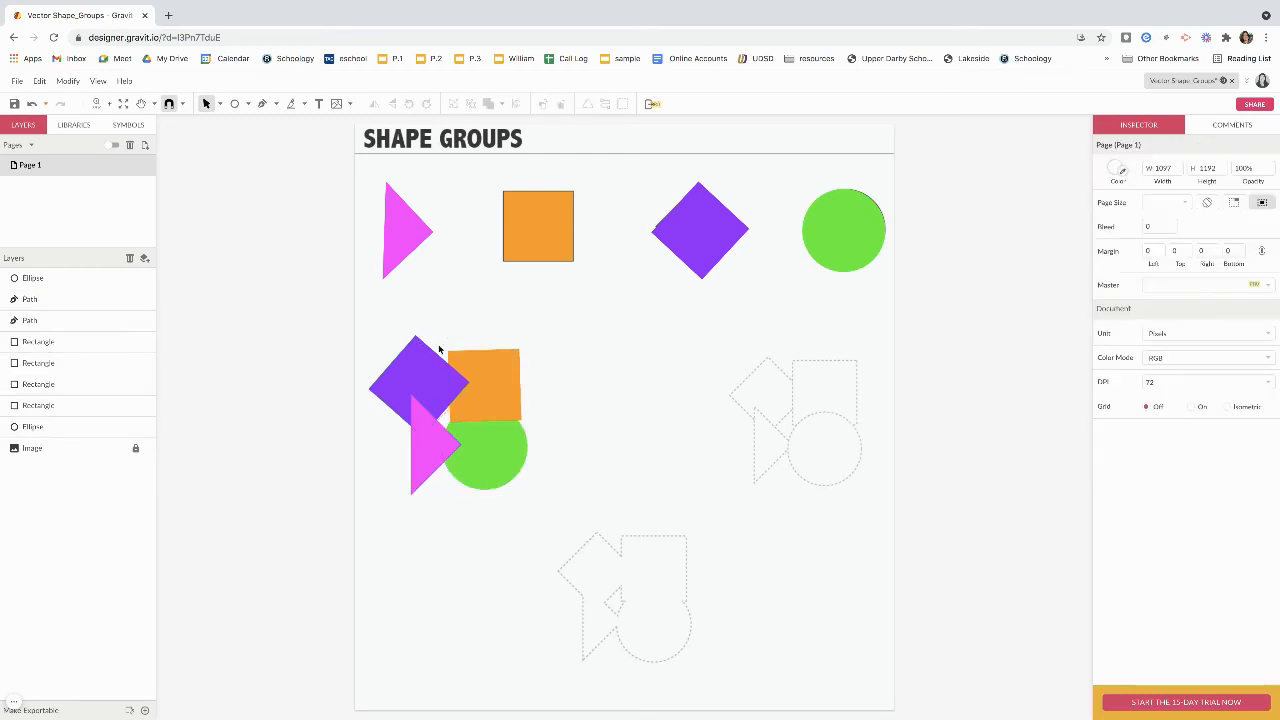
drag(364, 324, 540, 497)
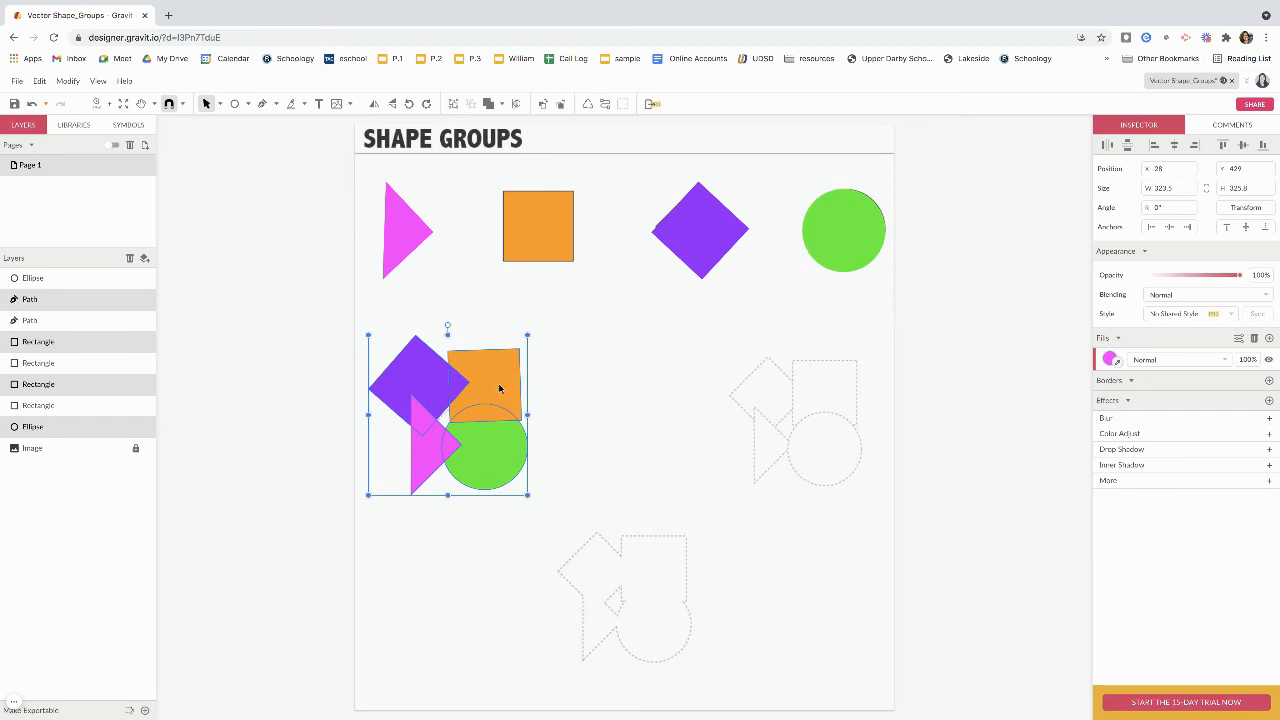
drag(500, 386, 840, 400)
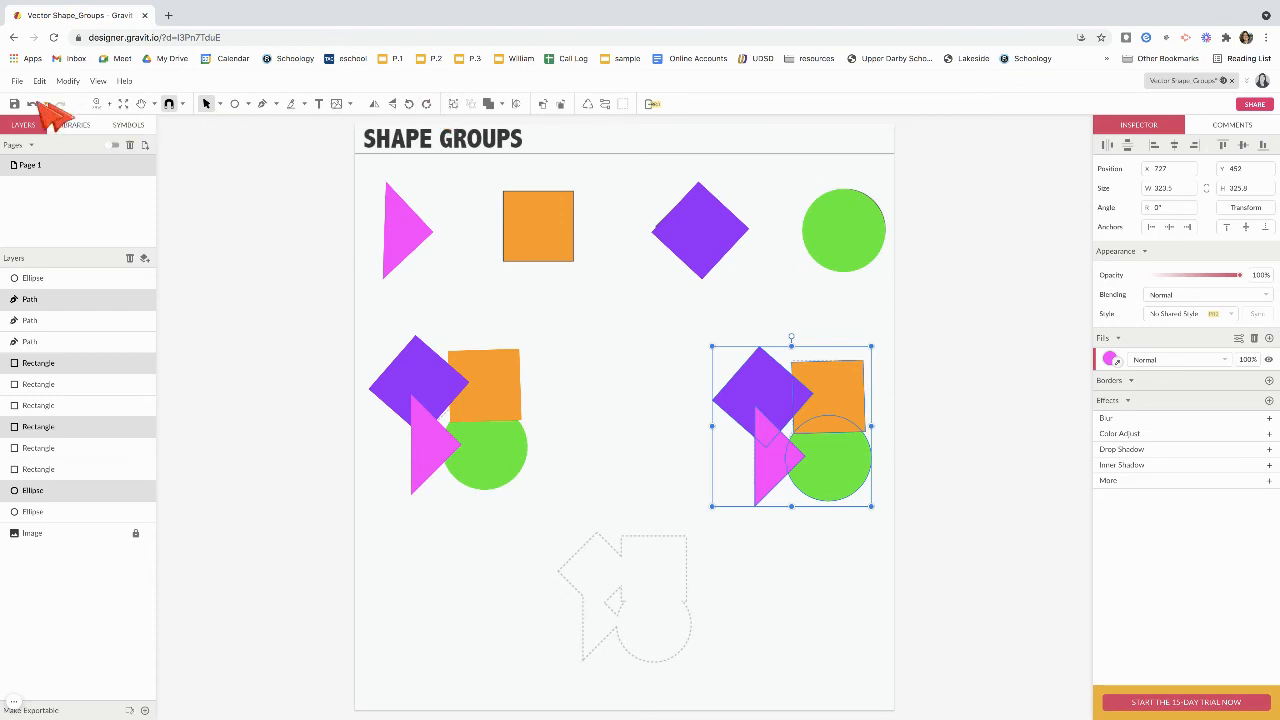
click(458, 106)
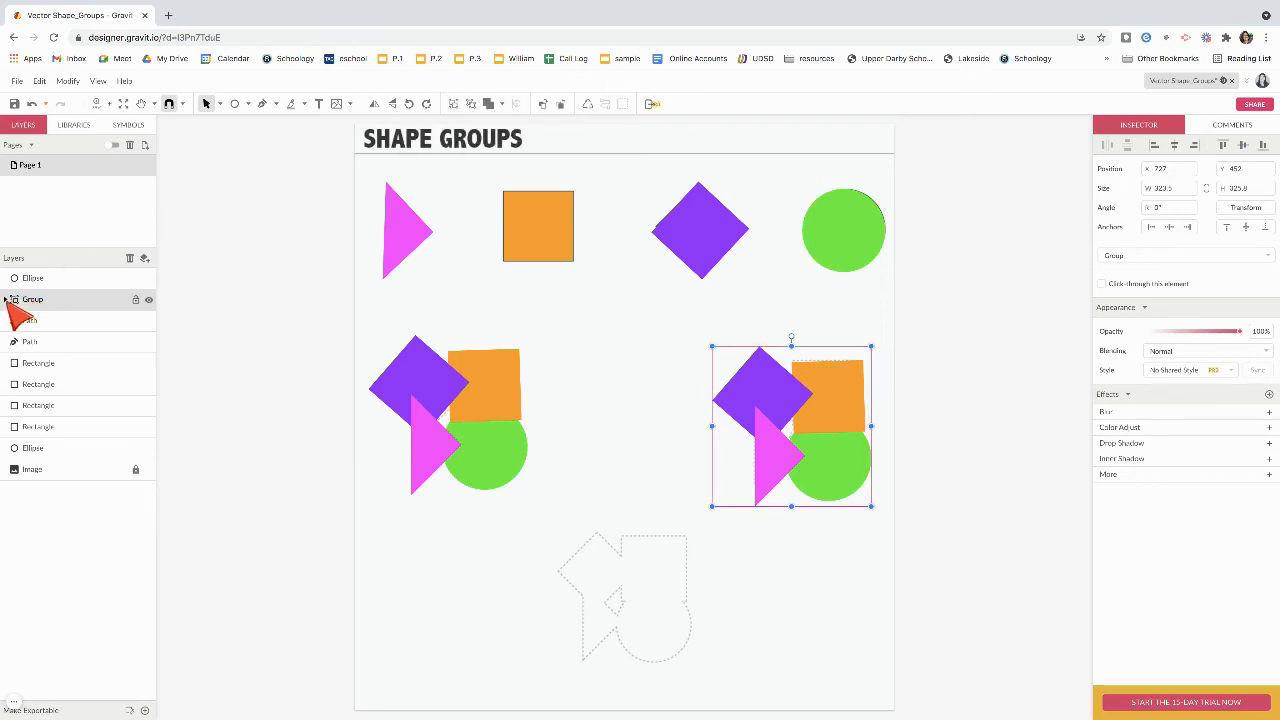
- Examine the new group's nested layers and toggle the group's visibility off and on
click(6, 299)
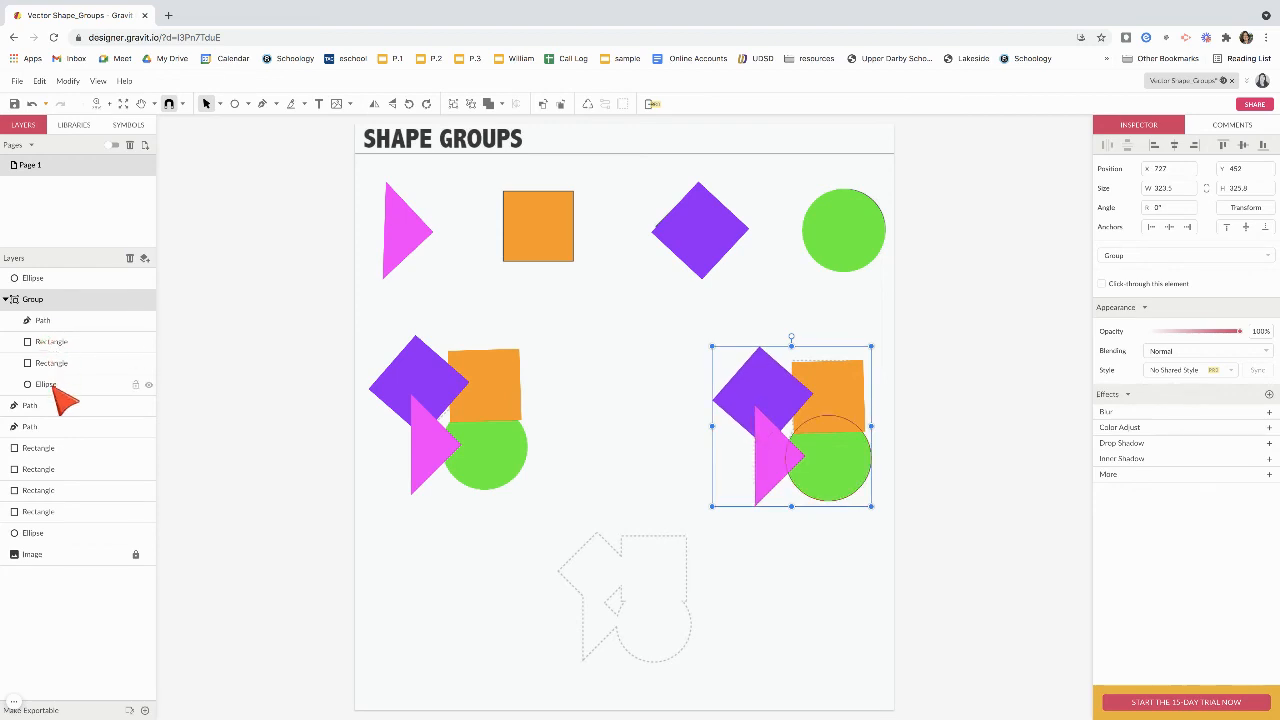
click(7, 299)
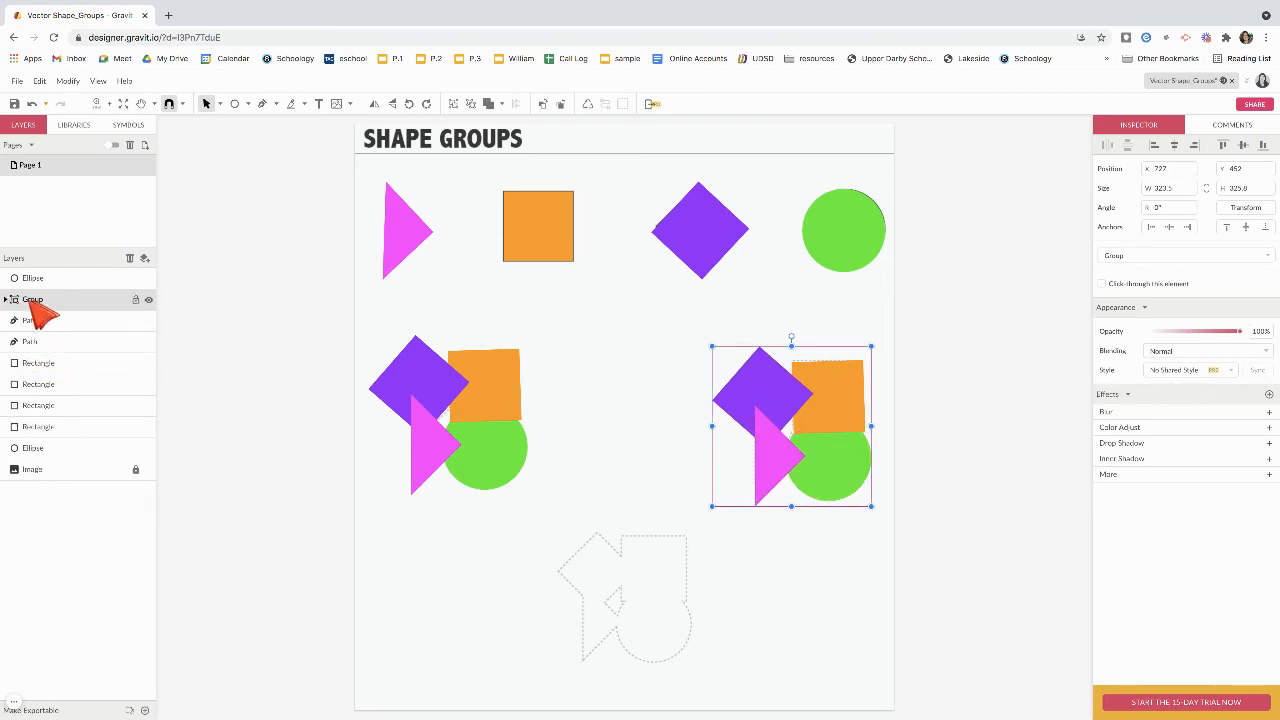
click(148, 300)
click(148, 300)
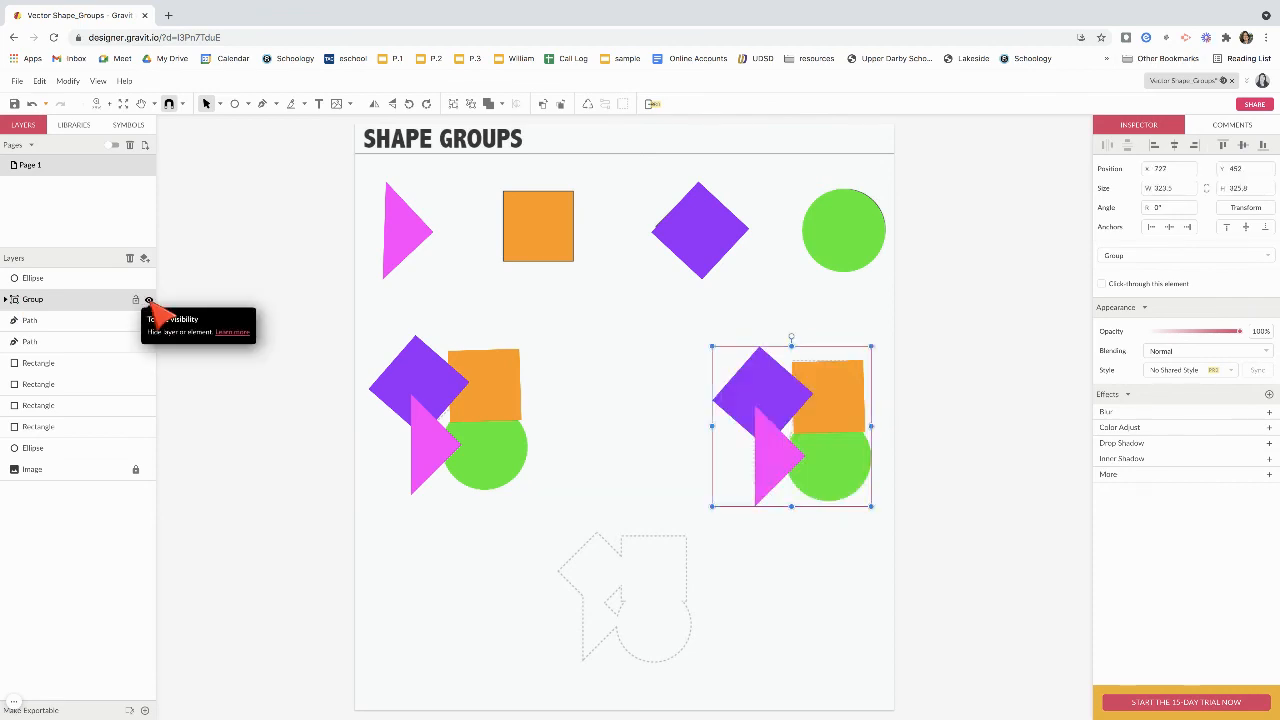
click(148, 300)
click(148, 300)
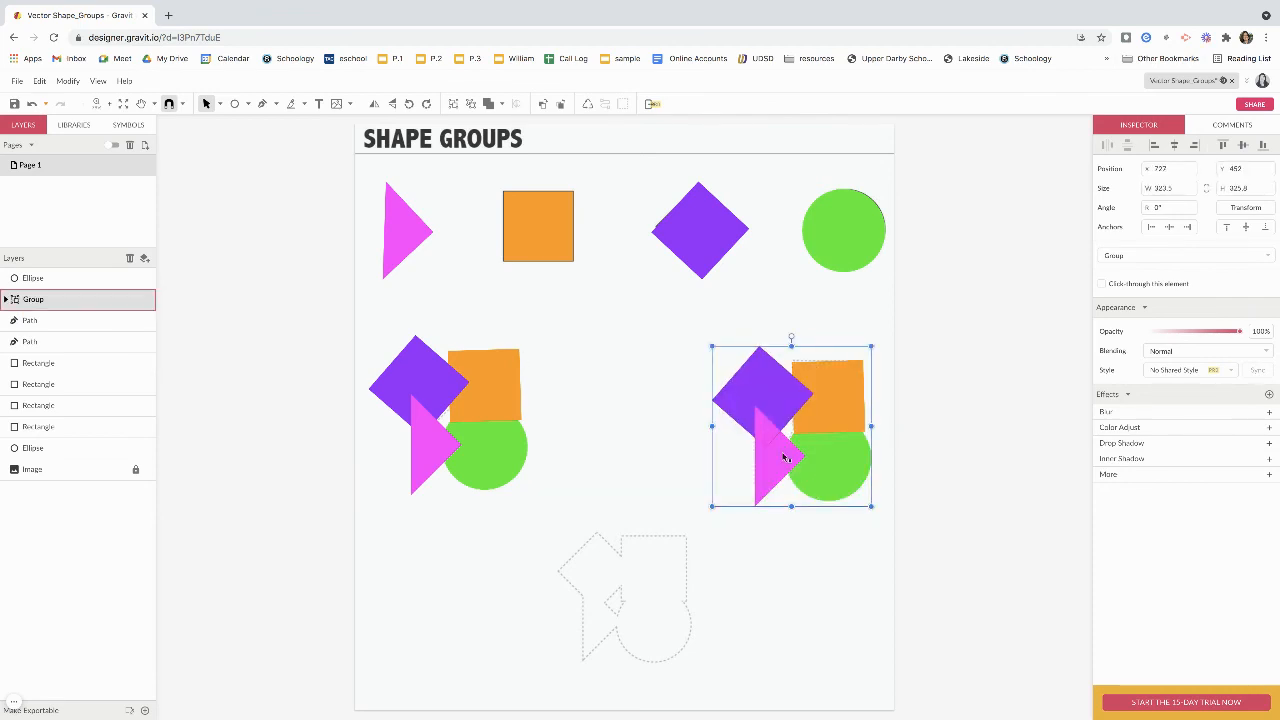
- Check how the grouped copies select as one object and how single shapes inside the group can be selected
click(644, 430)
click(736, 415)
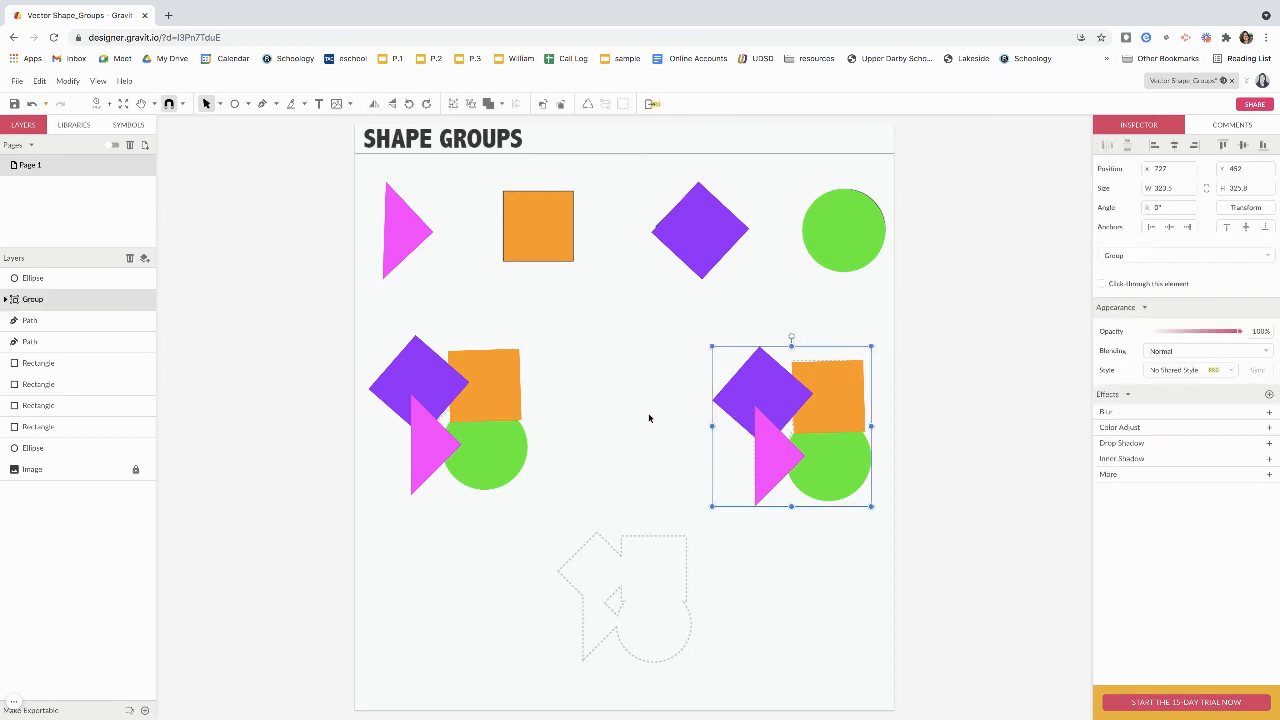
click(648, 419)
click(833, 490)
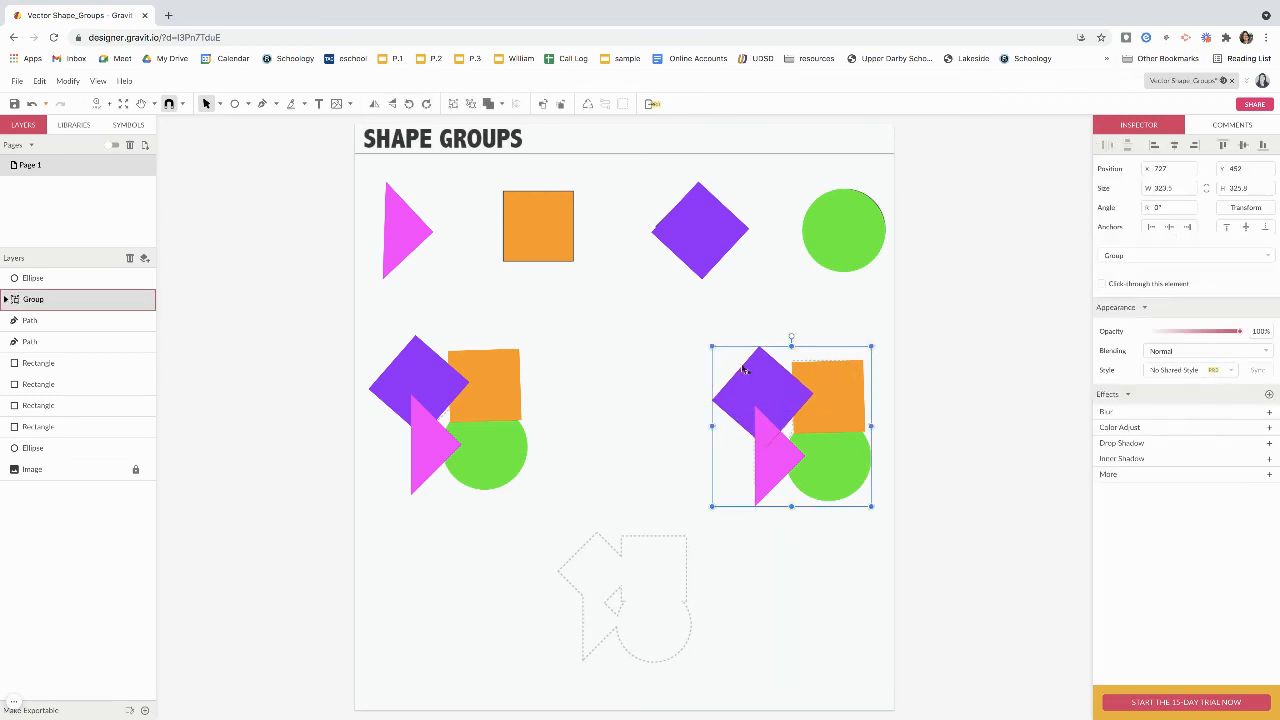
click(686, 351)
click(850, 460)
double_click(823, 452)
click(754, 402)
click(685, 420)
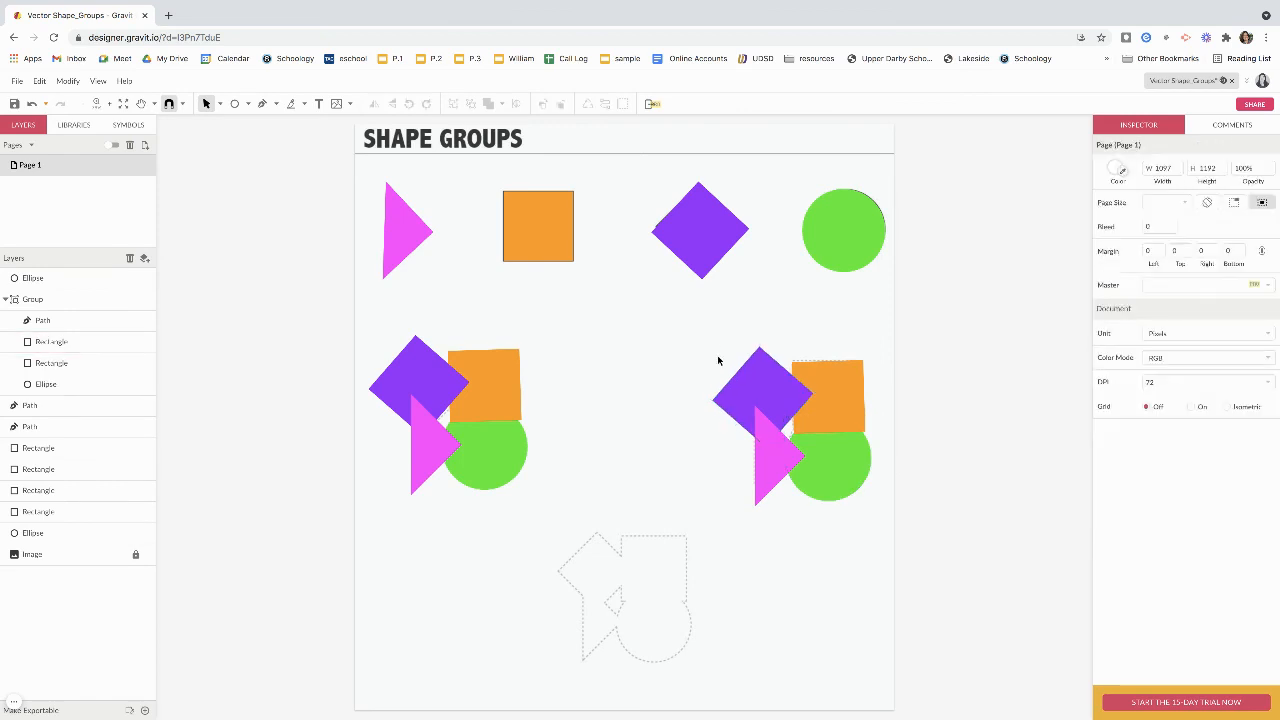
- Move the grouped copies away as one object and back over the second dashed shape group
click(777, 403)
drag(755, 393, 681, 363)
drag(673, 367, 770, 381)
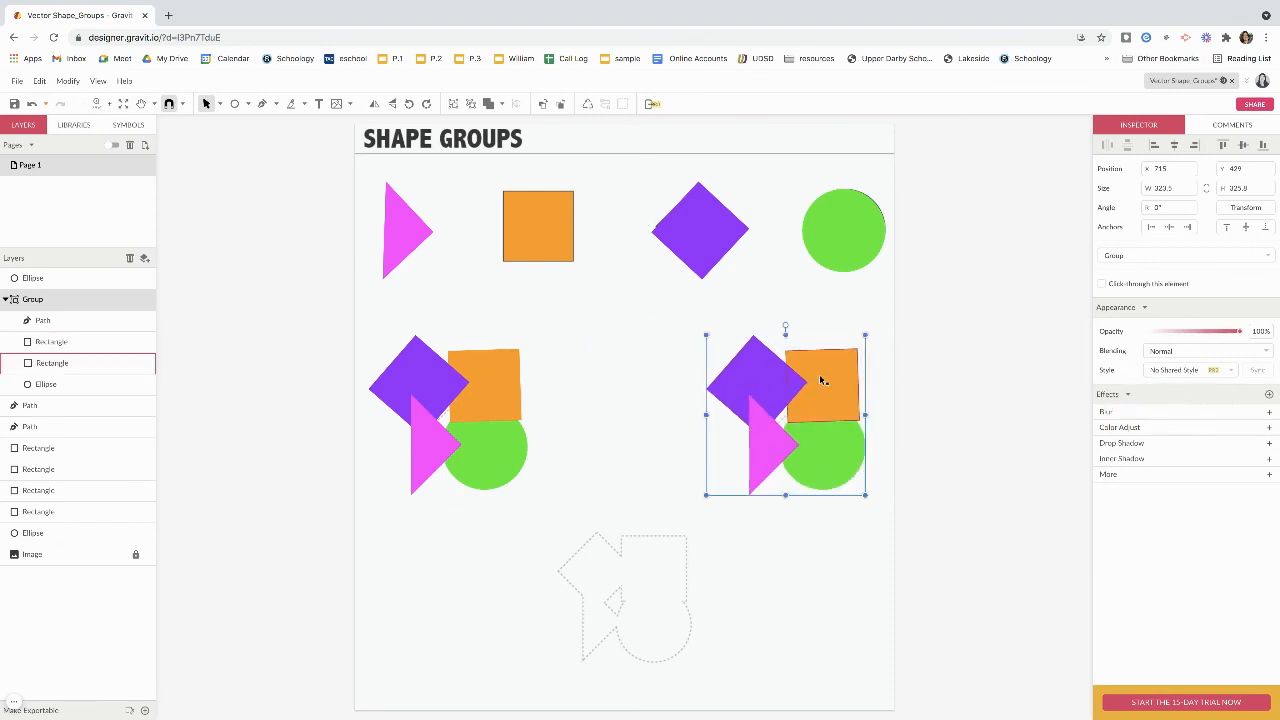
- Select the orange square inside the group, reselect the whole group and try its opacity, leaving it at 100%
double_click(823, 376)
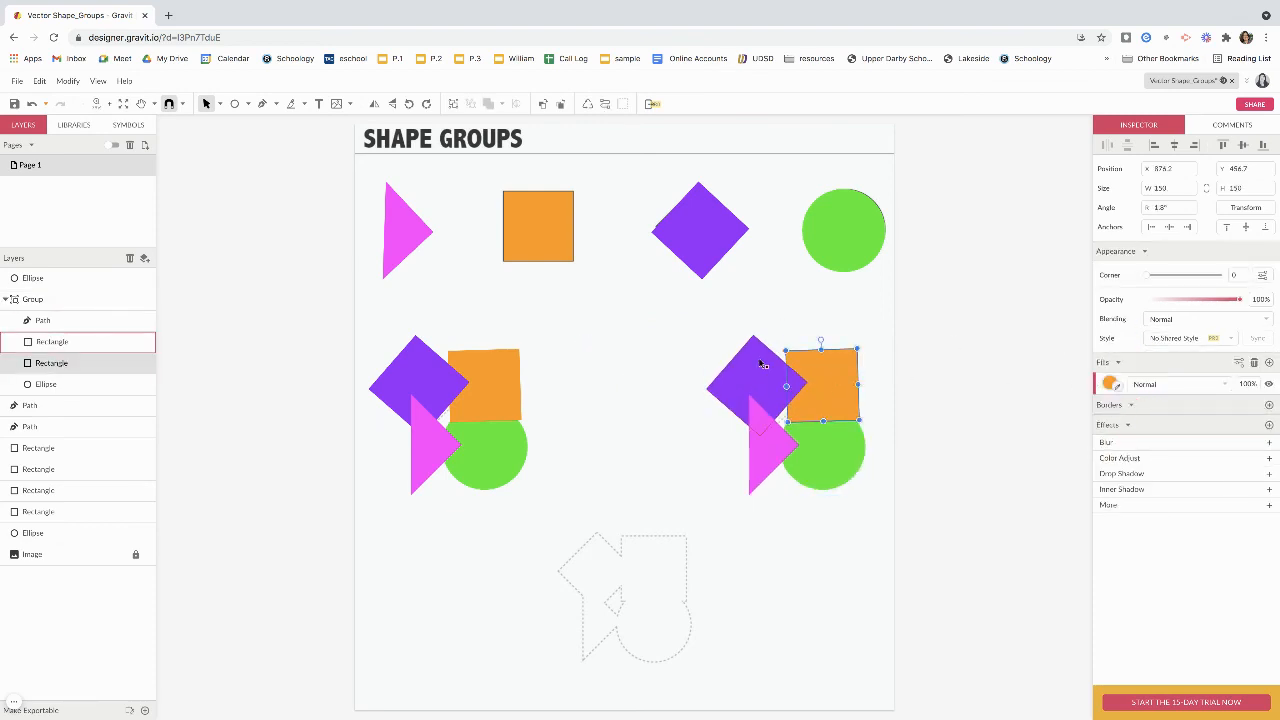
click(706, 343)
drag(699, 332, 870, 474)
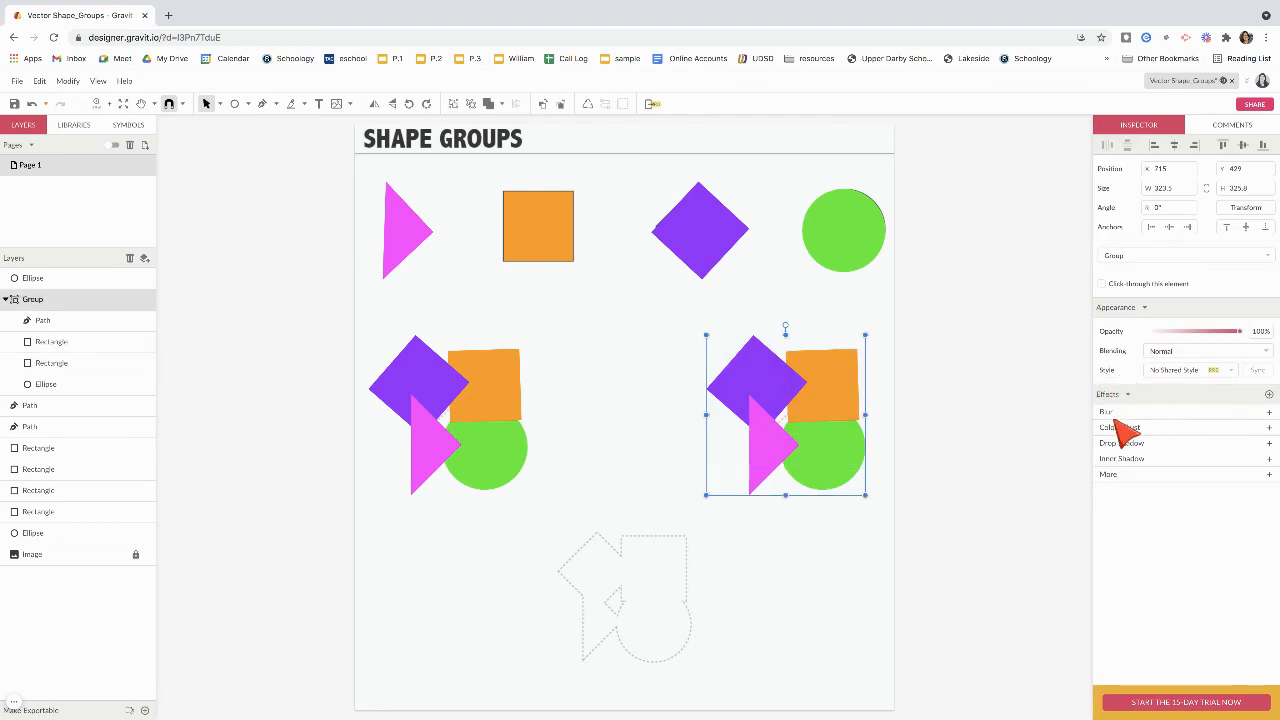
mouse_move(1241, 331)
mouse_down()
mouse_move(1185, 337)
mouse_move(1246, 334)
mouse_up()
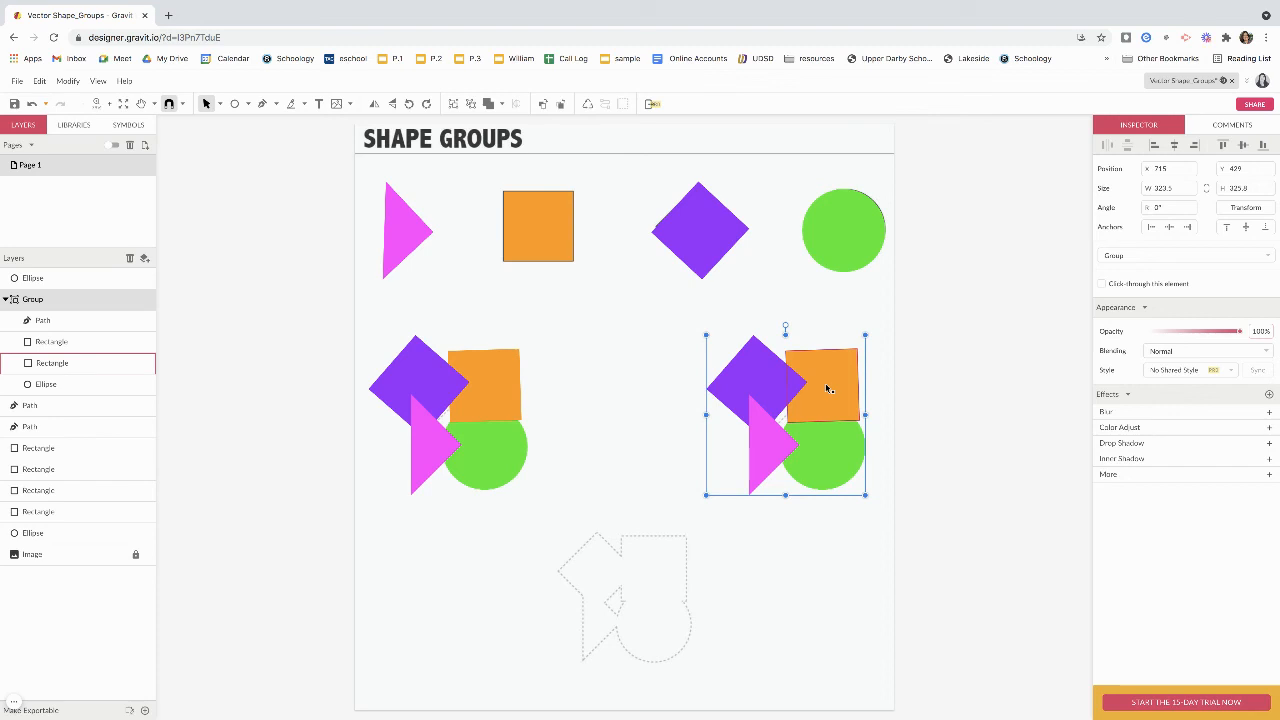
- Collapse the group's layer and ungroup the copies on the second dashed shape group
click(5, 299)
click(724, 353)
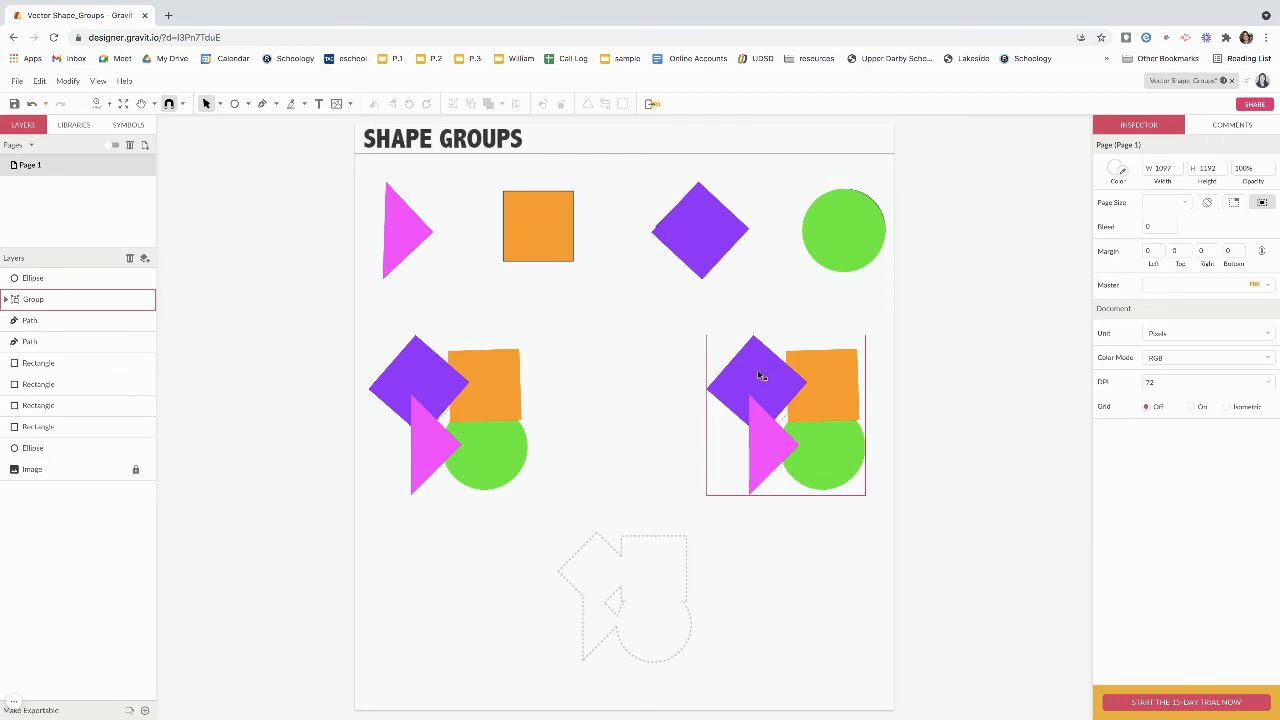
click(760, 374)
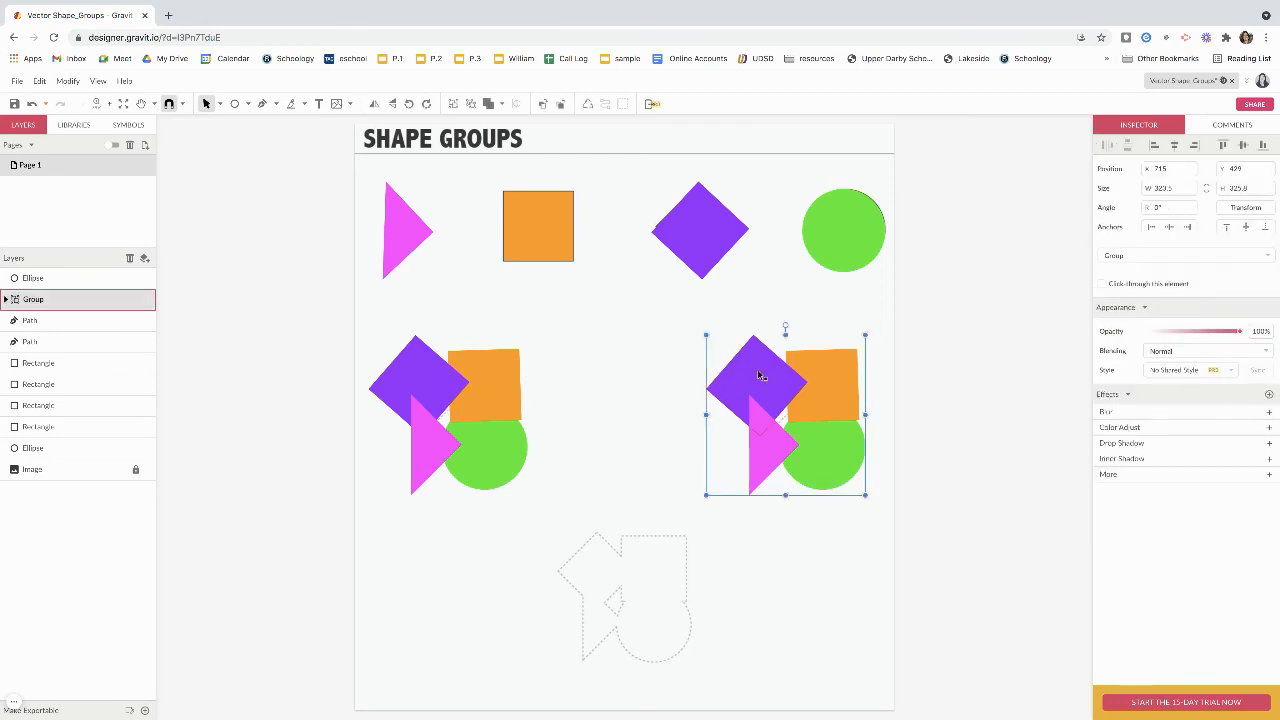
click(472, 104)
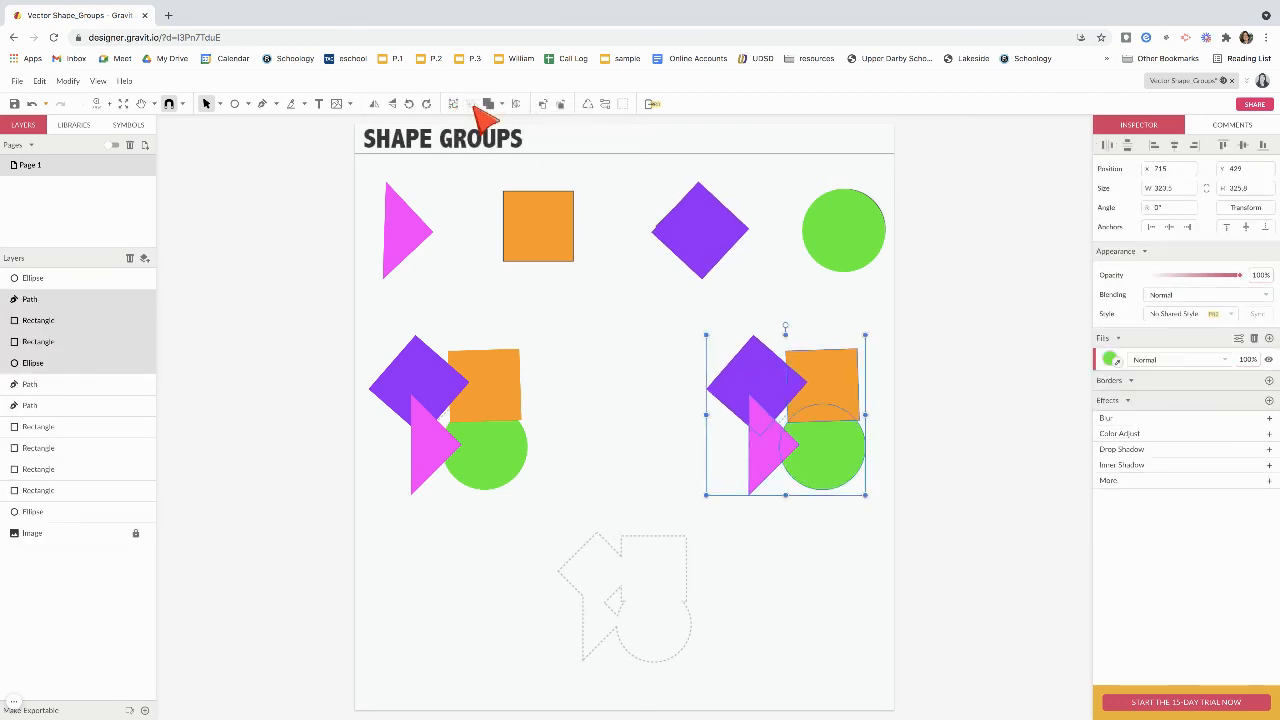
- Move the ungrouped purple diamond slightly towards the orange square, and group the four copied shapes again
click(677, 405)
click(753, 376)
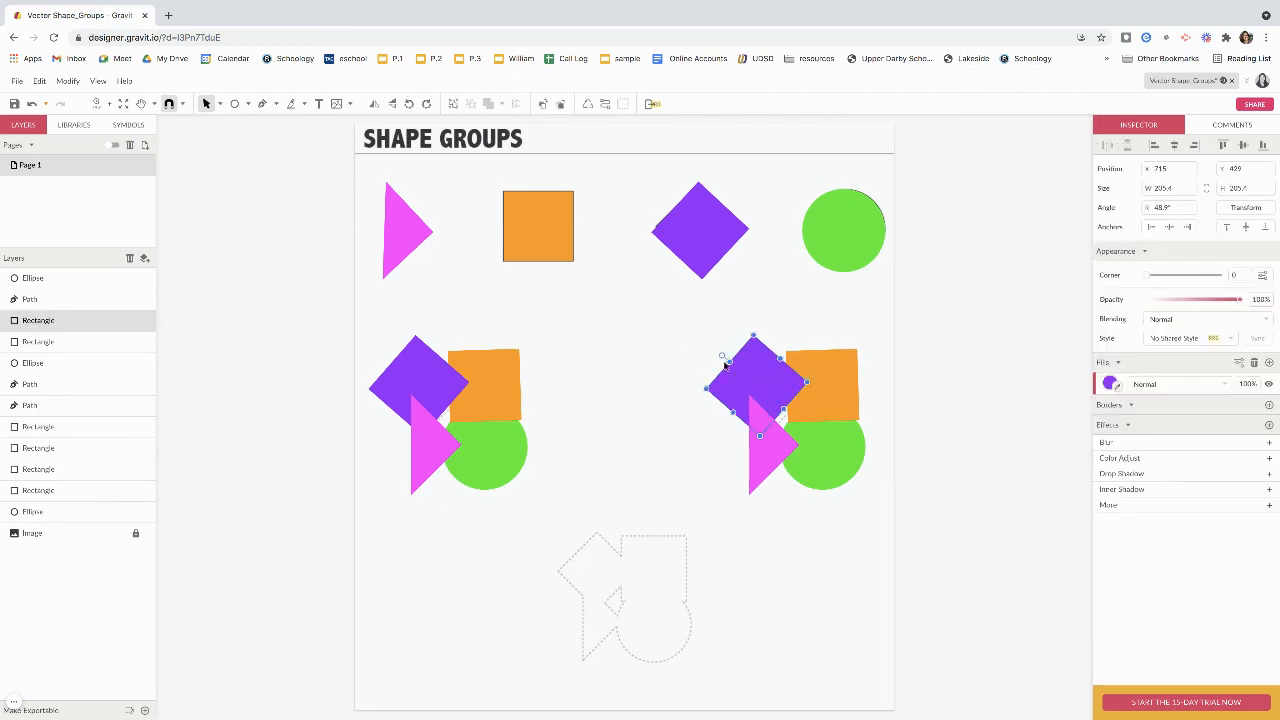
mouse_move(753, 376)
mouse_down()
mouse_move(661, 373)
mouse_move(762, 376)
mouse_move(862, 498)
mouse_up()
click(650, 410)
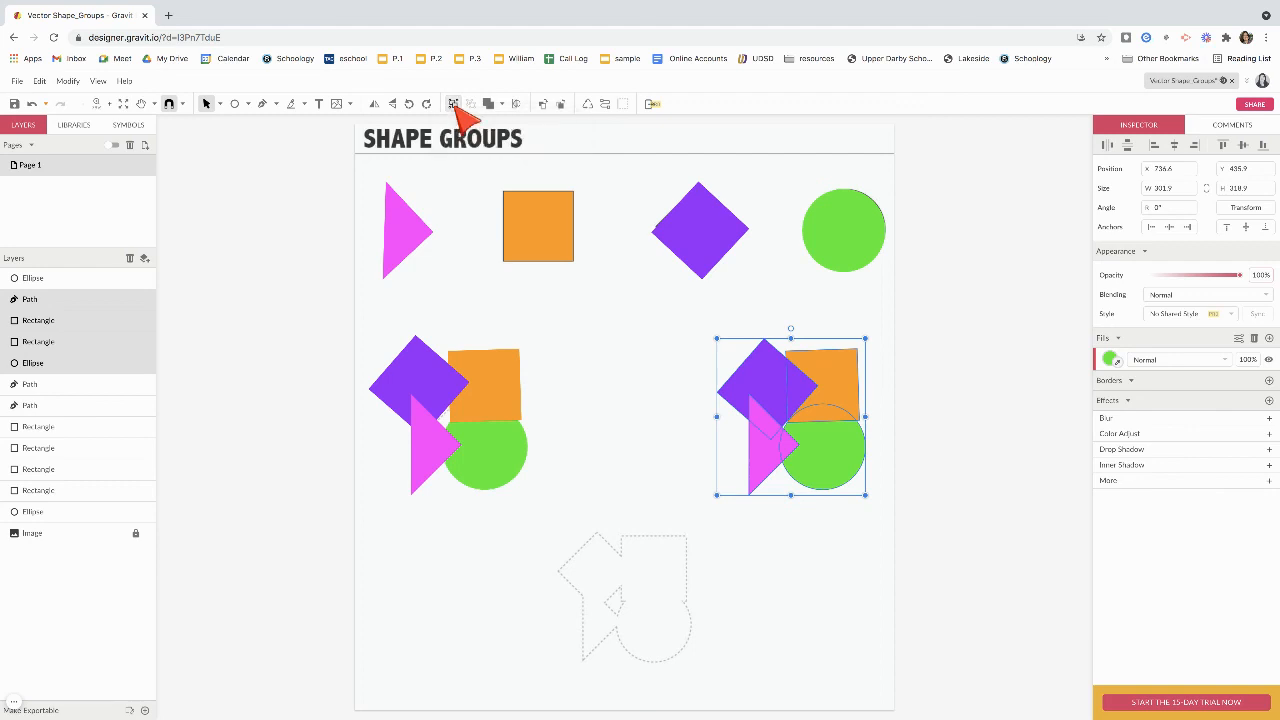
click(455, 105)
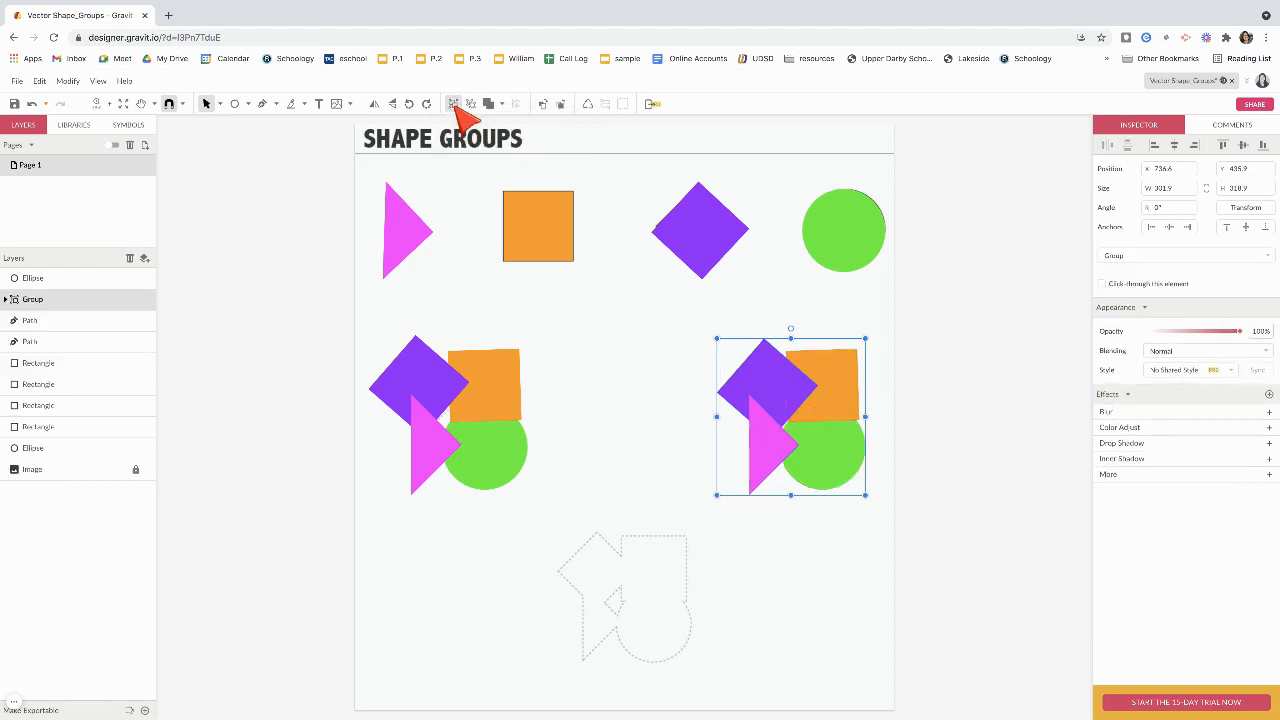
- Duplicate the grouped shapes from the second arrangement and place the copy over the third dashed outline
click(689, 473)
click(755, 380)
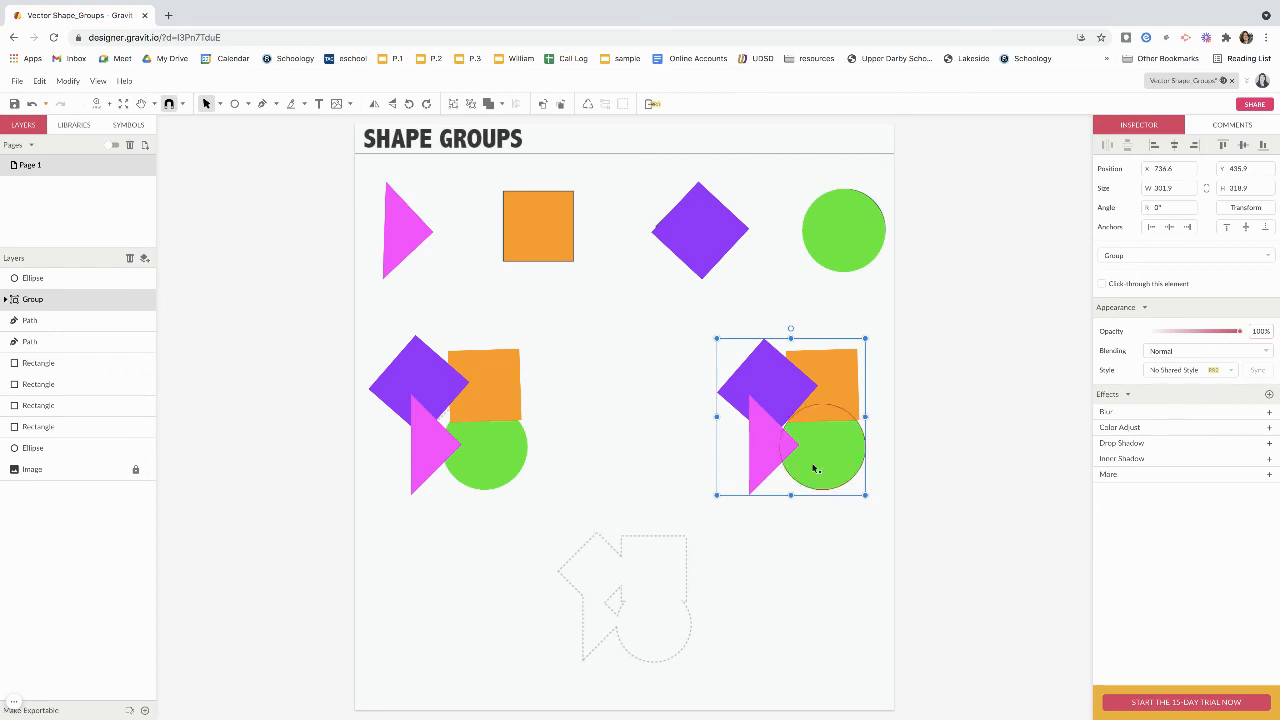
drag(800, 466, 675, 581)
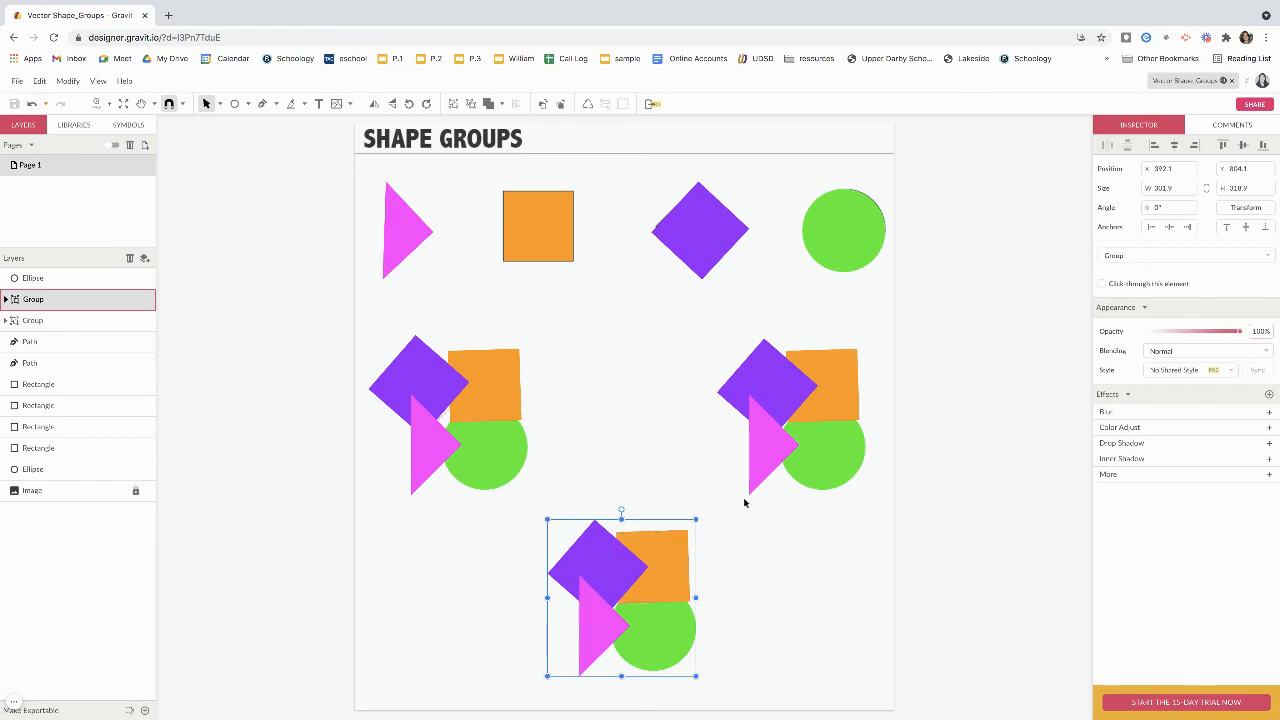
- Combine the duplicated group into one compound shape with Union, and shift it slightly to fit the third dashed outline
click(500, 105)
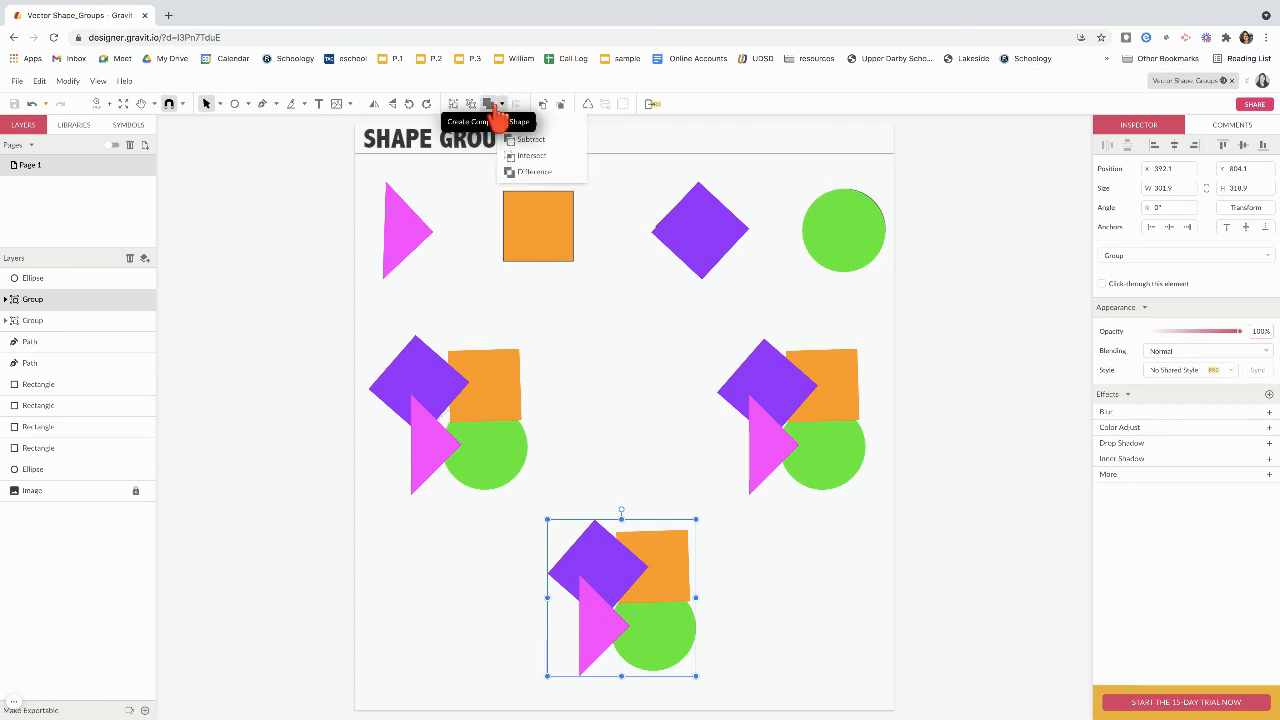
click(556, 124)
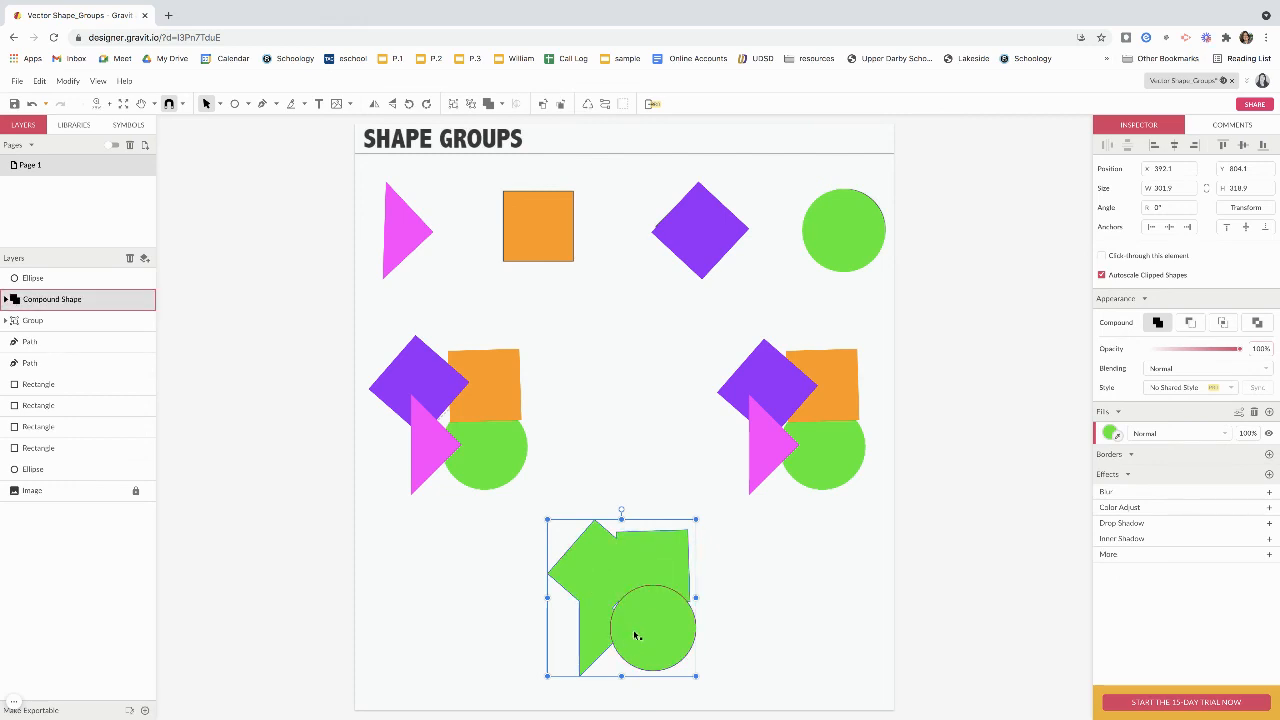
click(776, 597)
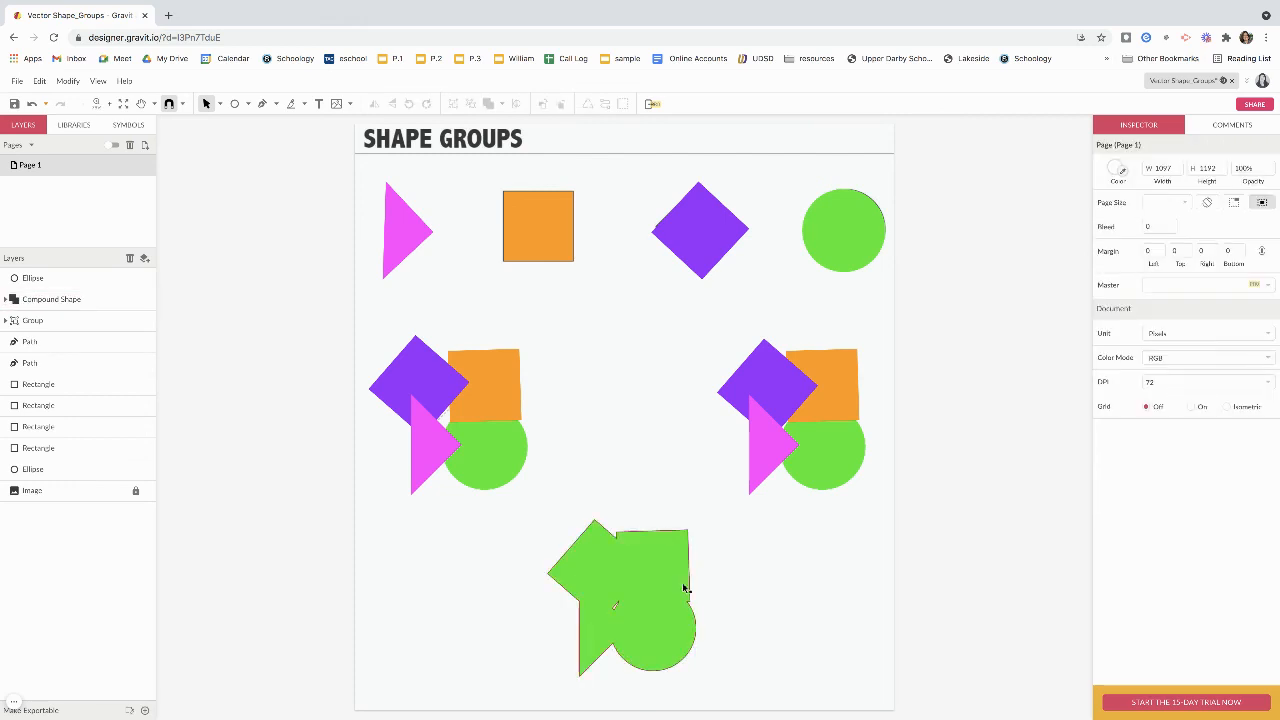
mouse_move(684, 587)
mouse_down()
mouse_move(684, 530)
mouse_move(680, 590)
mouse_up()
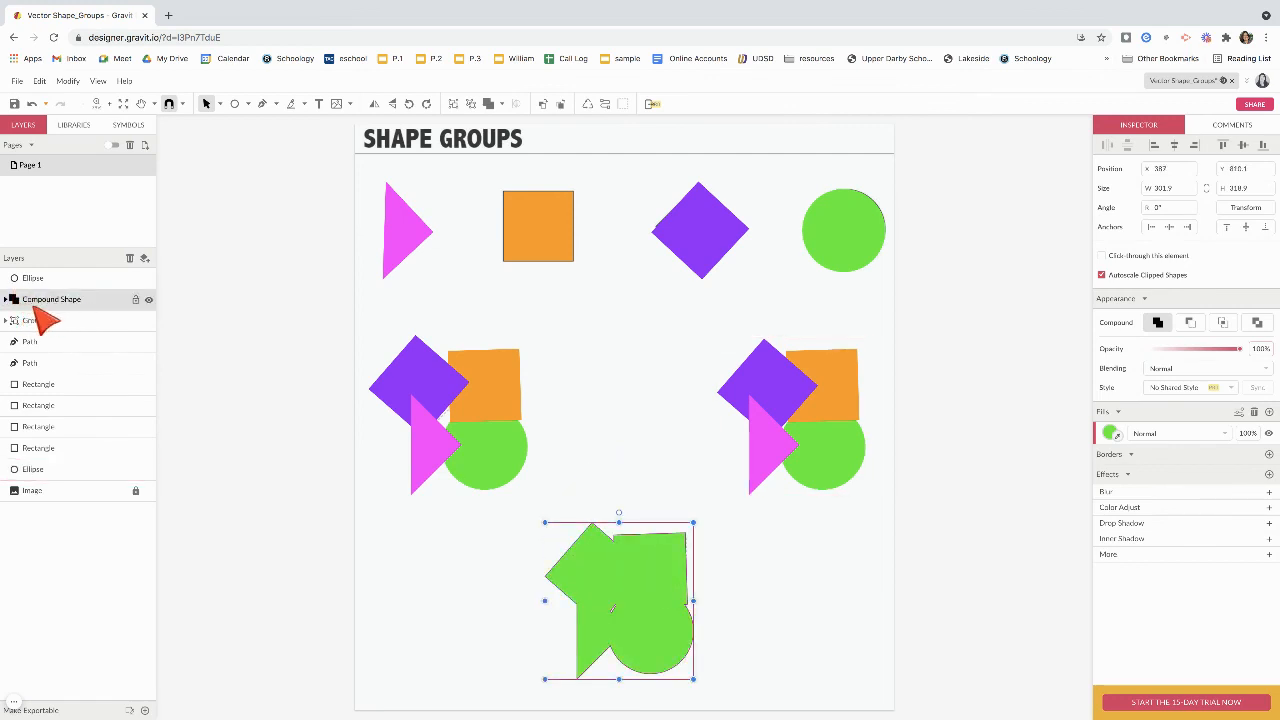
click(490, 106)
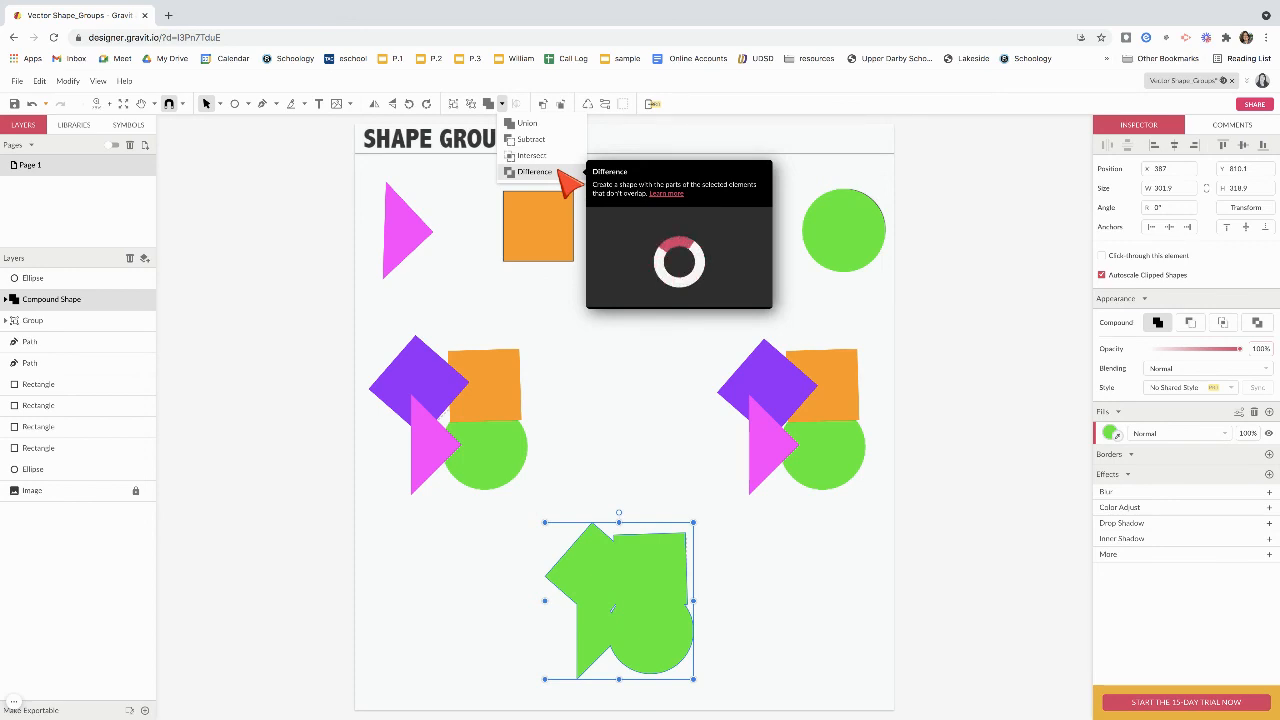
click(643, 416)
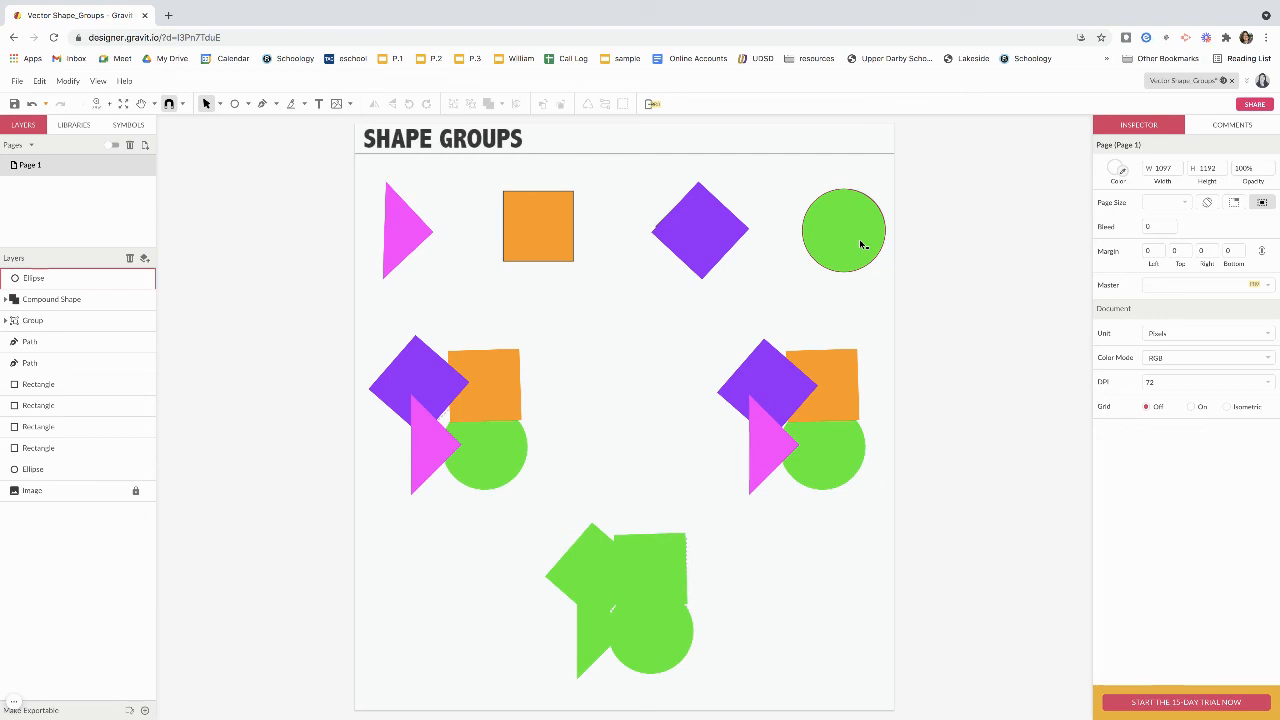
mouse_move(15, 703)
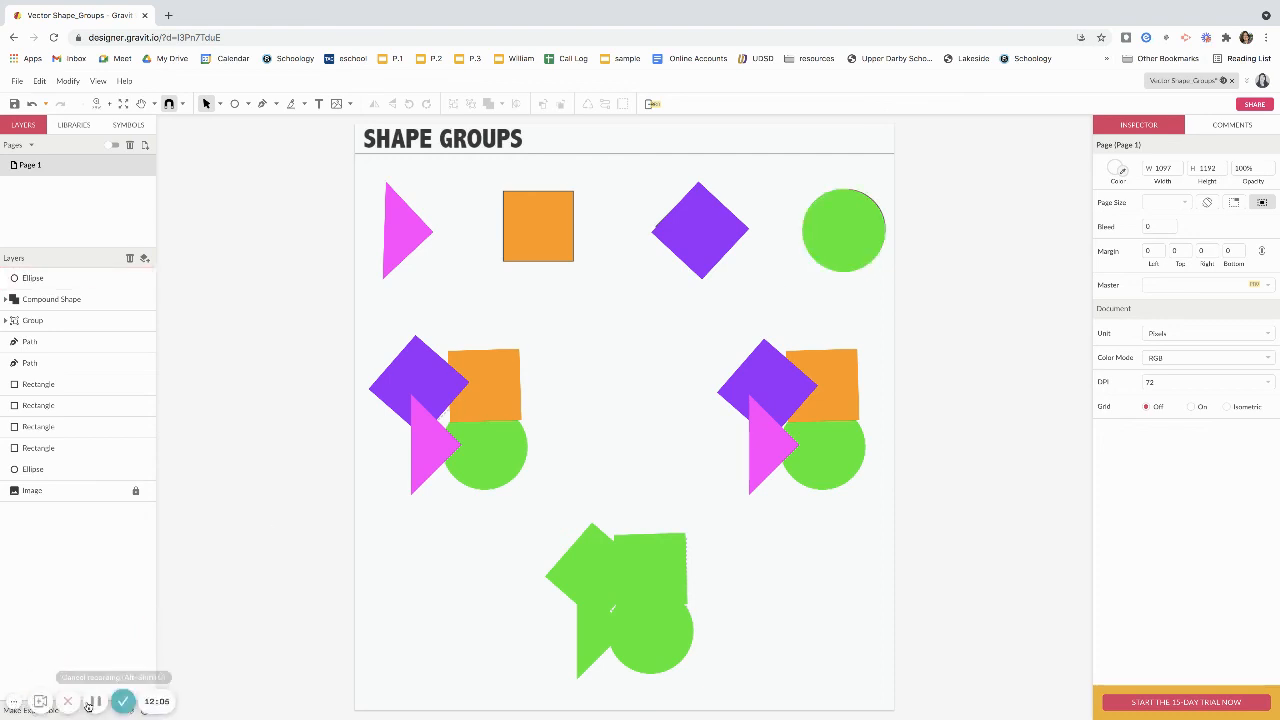